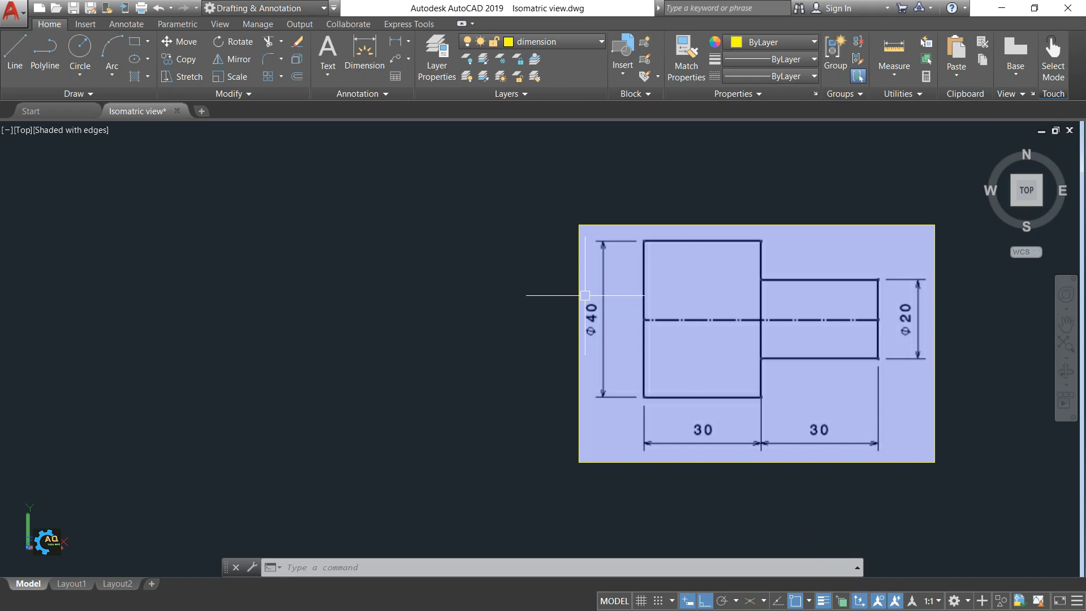
{"action": "middle_click_drag", "start_coordinate": [597, 294], "coordinate": [562, 277]}
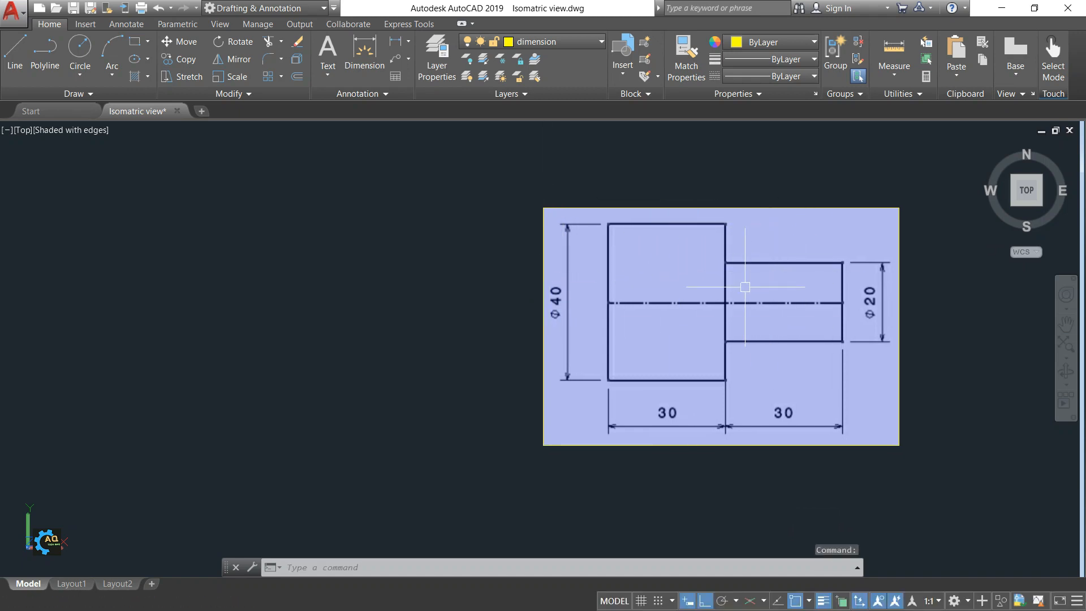
{"action": "middle_click_drag", "start_coordinate": [667, 292], "coordinate": [715, 302]}
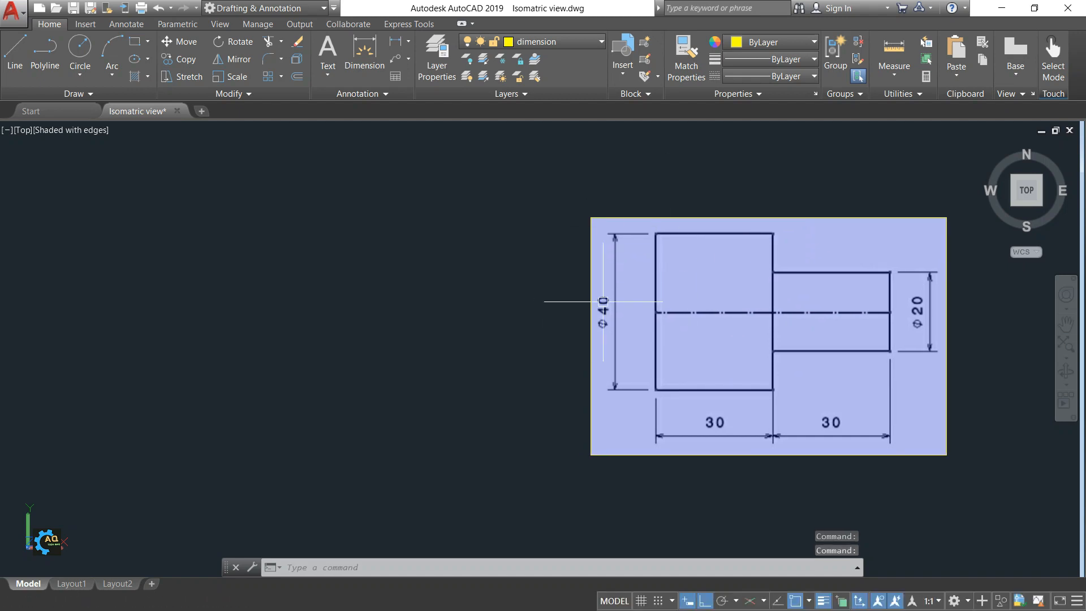
{"action": "middle_click_drag", "start_coordinate": [888, 336], "coordinate": [868, 315]}
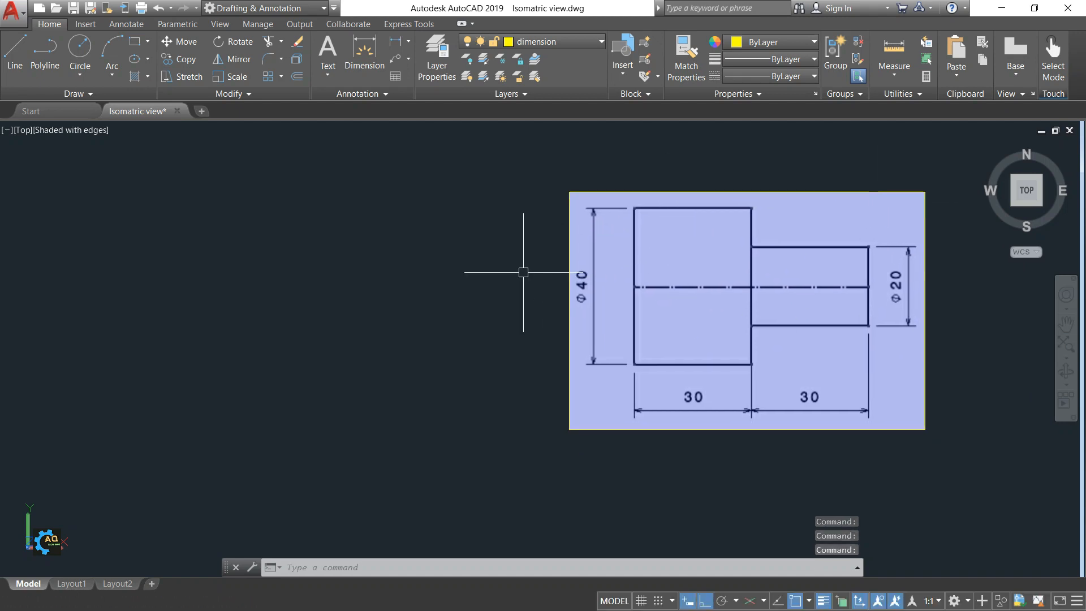
- Make Obj the current layer
{"action": "middle_click_drag", "start_coordinate": [530, 122], "coordinate": [549, 134]}
{"action": "left_click", "coordinate": [581, 42]}
{"action": "left_click", "coordinate": [532, 152]}
- Draw a closed rectangle 30 wide and 40 high with lines in the empty area beside the reference image
{"action": "middle_click_drag", "start_coordinate": [350, 281], "coordinate": [423, 276]}
{"action": "type", "text": "l"}
{"action": "key", "text": "Return"}
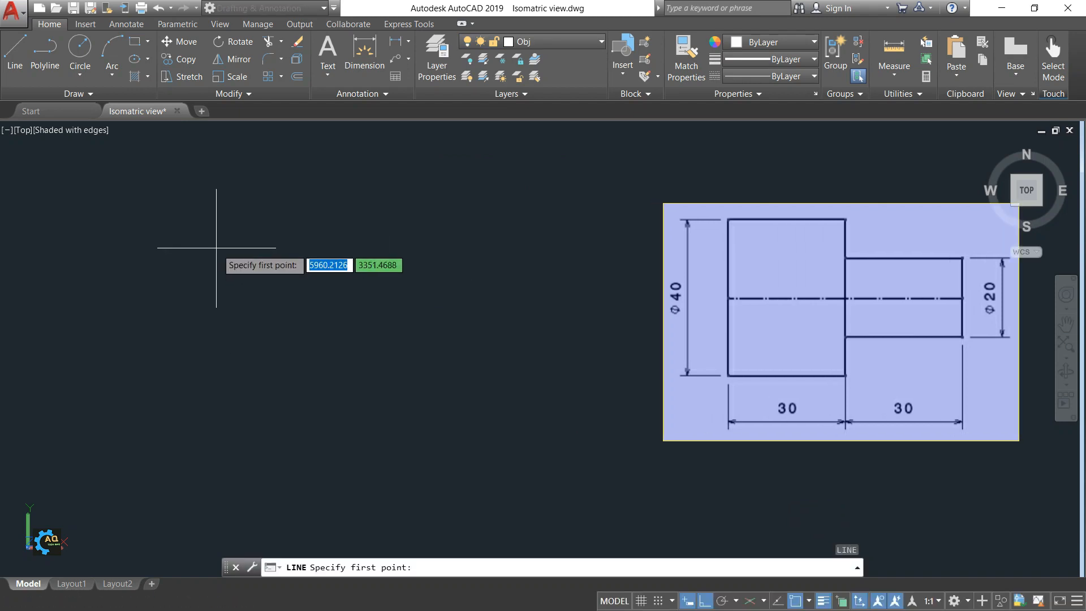
{"action": "left_click", "coordinate": [217, 247]}
{"action": "type", "text": "40"}
{"action": "key", "text": "Return"}
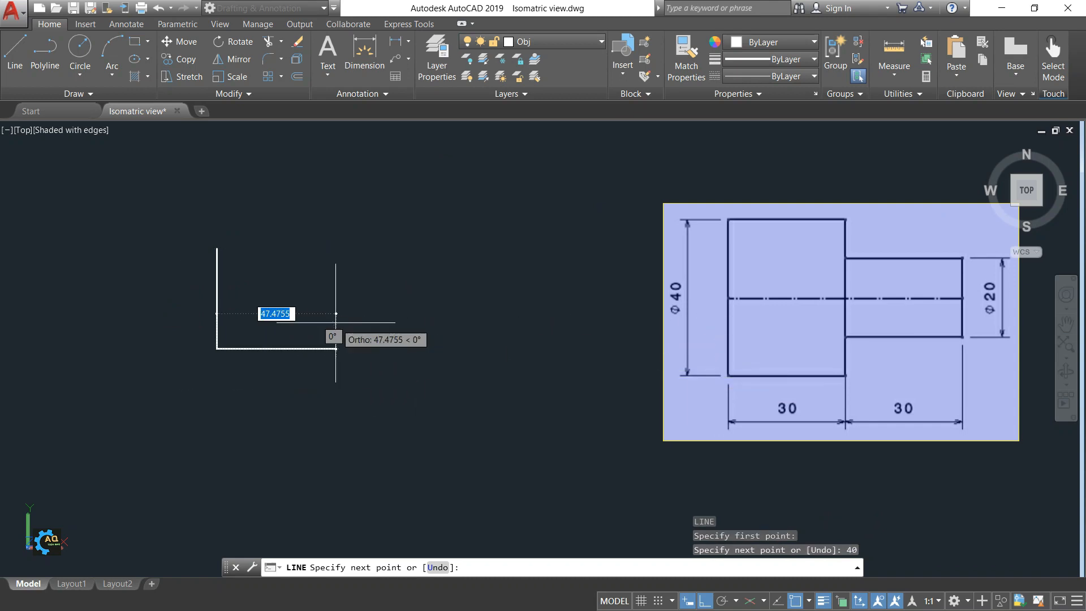
{"action": "type", "text": "30"}
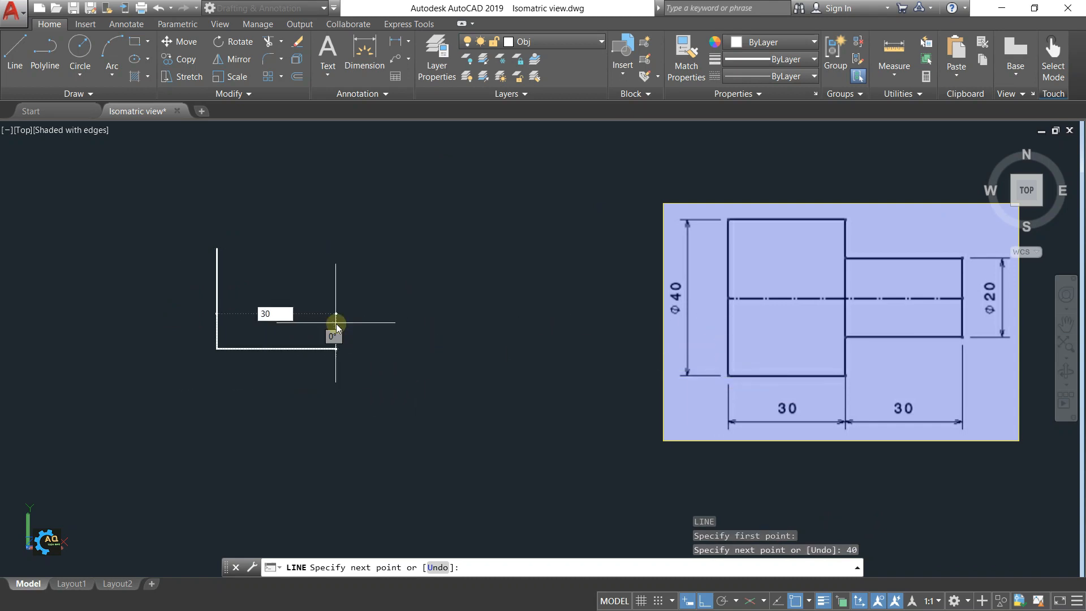
{"action": "key", "text": "Return"}
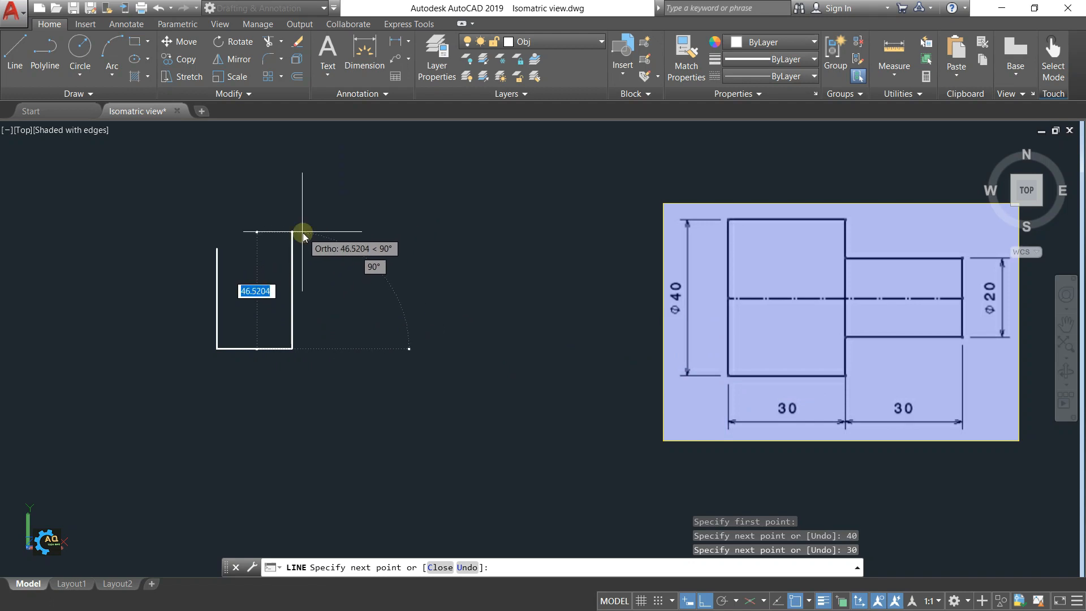
{"action": "type", "text": "40"}
{"action": "key", "text": "Return"}
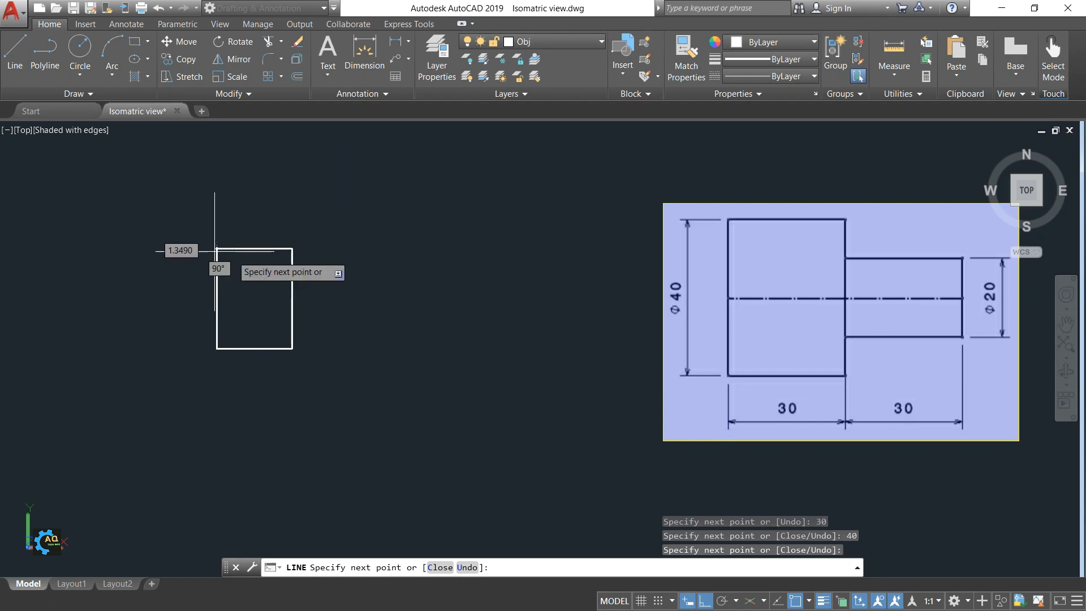
{"action": "middle_click_drag", "start_coordinate": [432, 313], "coordinate": [427, 314]}
{"action": "key", "text": "Escape"}
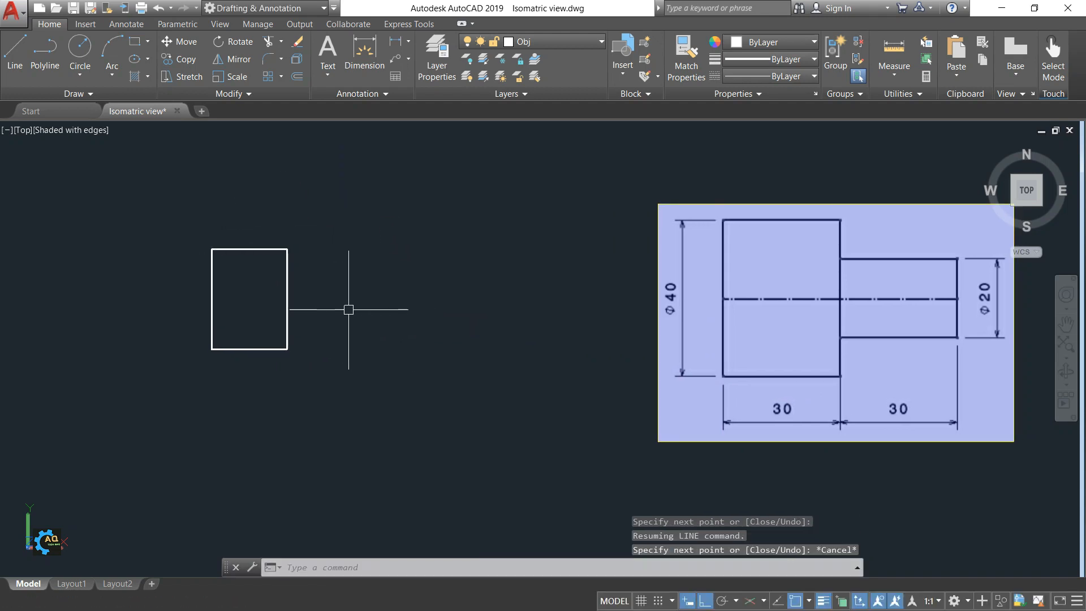
- Offset the rectangle's right edge outward to the right by 30
{"action": "type", "text": "o"}
{"action": "key", "text": "Return"}
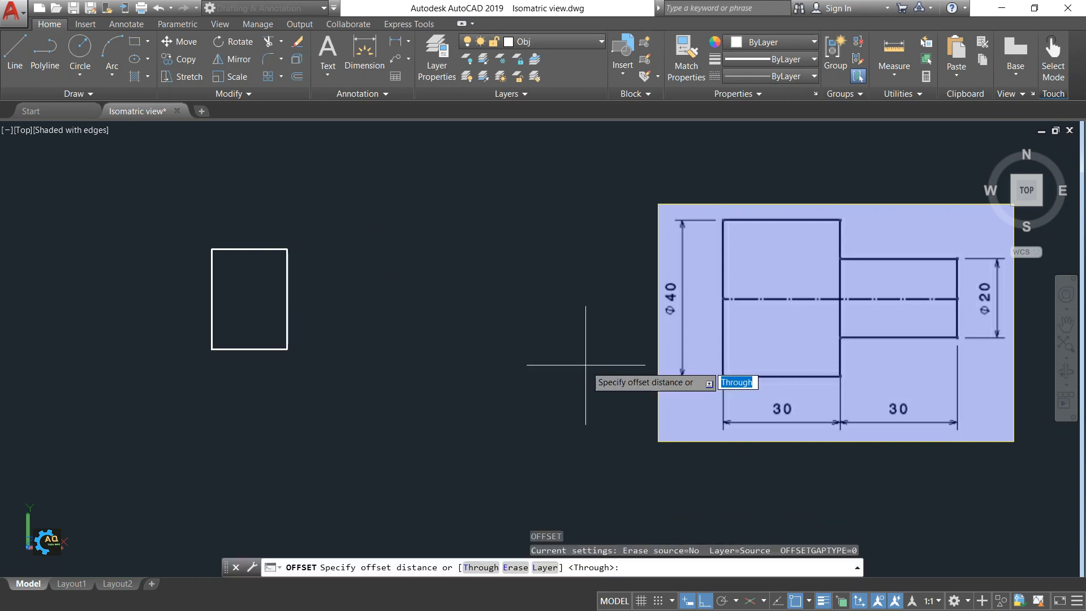
{"action": "key", "text": "Return"}
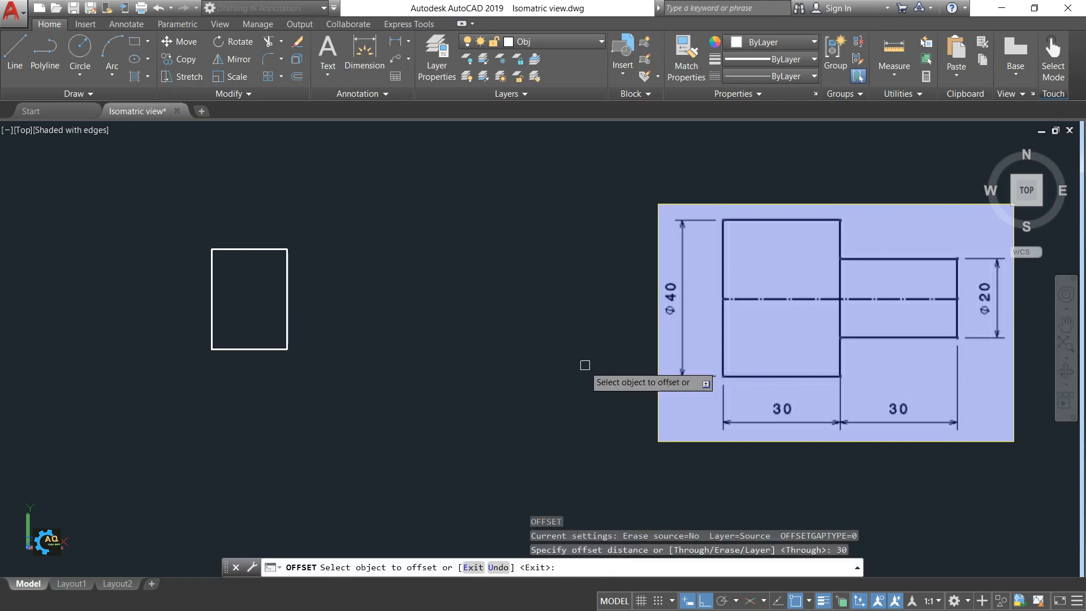
{"action": "left_click", "coordinate": [287, 292]}
{"action": "left_click", "coordinate": [591, 300]}
{"action": "key", "text": "Escape"}
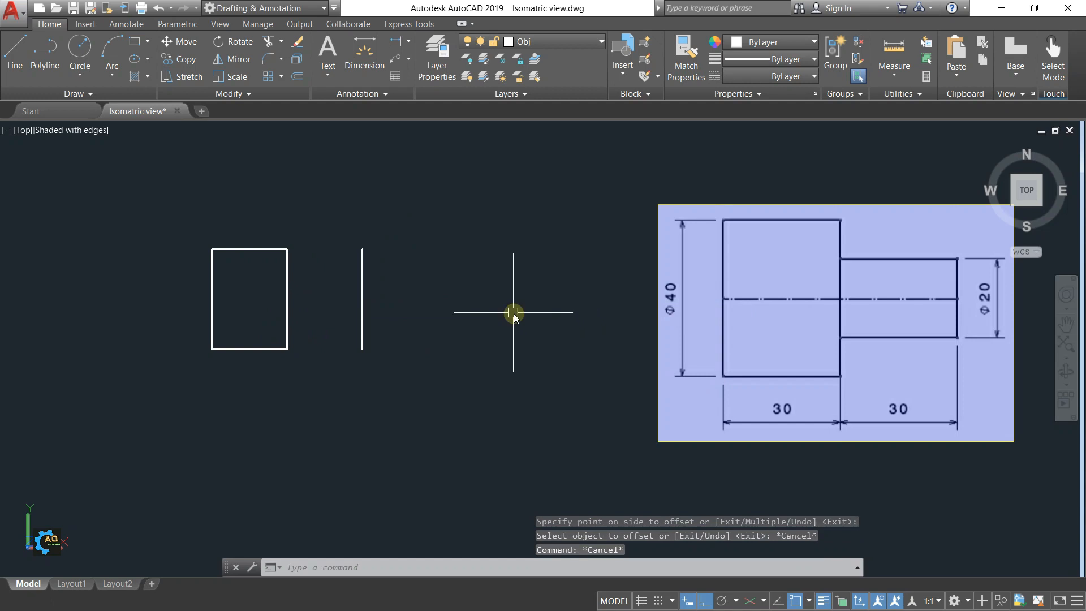
- Draw a horizontal line about 82 long from the offset line's midpoint leftward through and beyond the rectangle
{"action": "type", "text": "l"}
{"action": "key", "text": "Return"}
{"action": "left_click", "coordinate": [362, 298]}
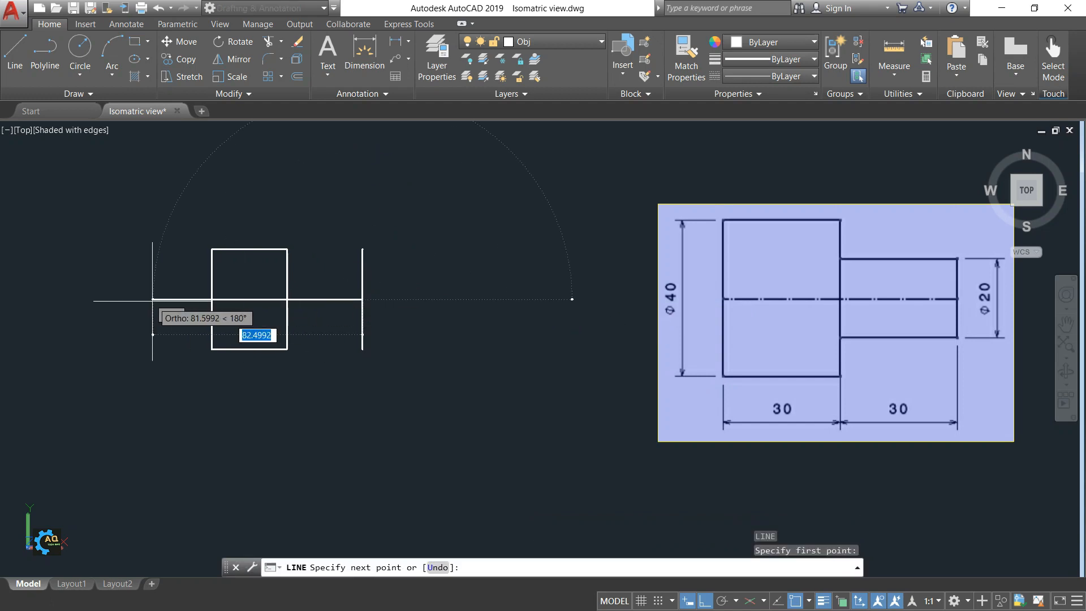
{"action": "left_click", "coordinate": [153, 300]}
{"action": "key", "text": "Escape"}
- Move the horizontal middle line to the right so that it extends past both outer vertical edges
{"action": "type", "text": "m"}
{"action": "key", "text": "Return"}
{"action": "left_click", "coordinate": [325, 300]}
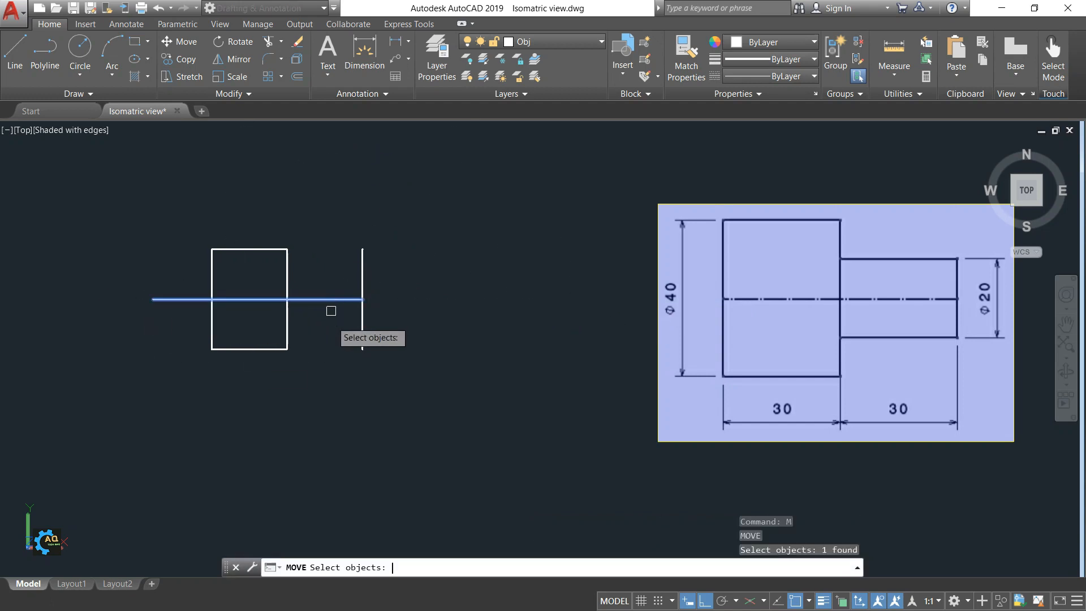
{"action": "key", "text": "Return"}
{"action": "left_click", "coordinate": [323, 424]}
{"action": "left_click", "coordinate": [352, 424]}
{"action": "key", "text": "Escape"}
{"action": "key", "text": "Escape"}
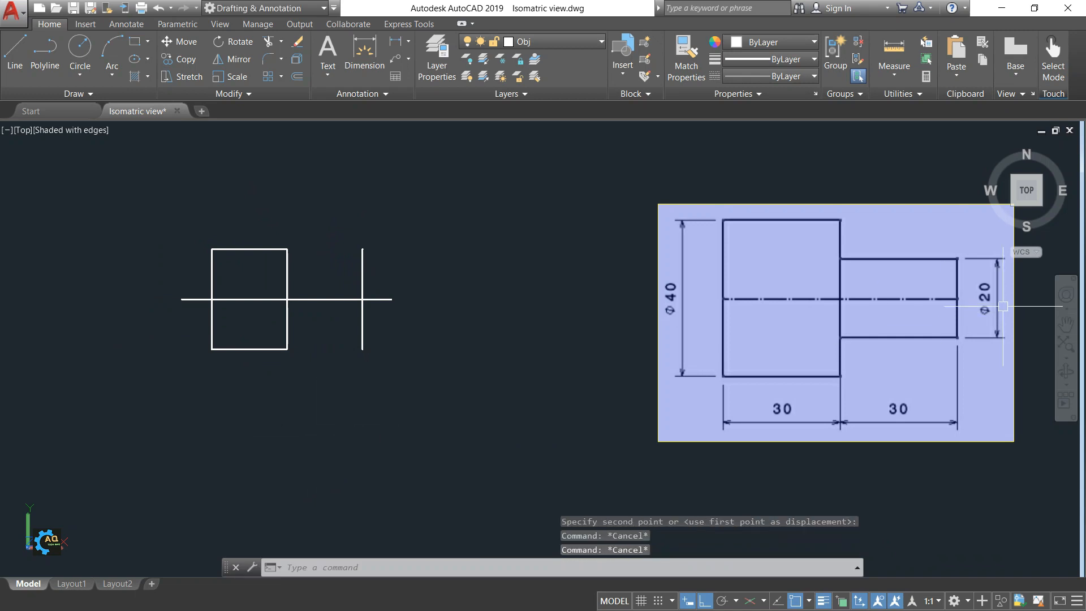
- Offset the horizontal middle line by 10 once above and once below
{"action": "middle_click_drag", "start_coordinate": [521, 367], "coordinate": [528, 377]}
{"action": "type", "text": "o"}
{"action": "key", "text": "Return"}
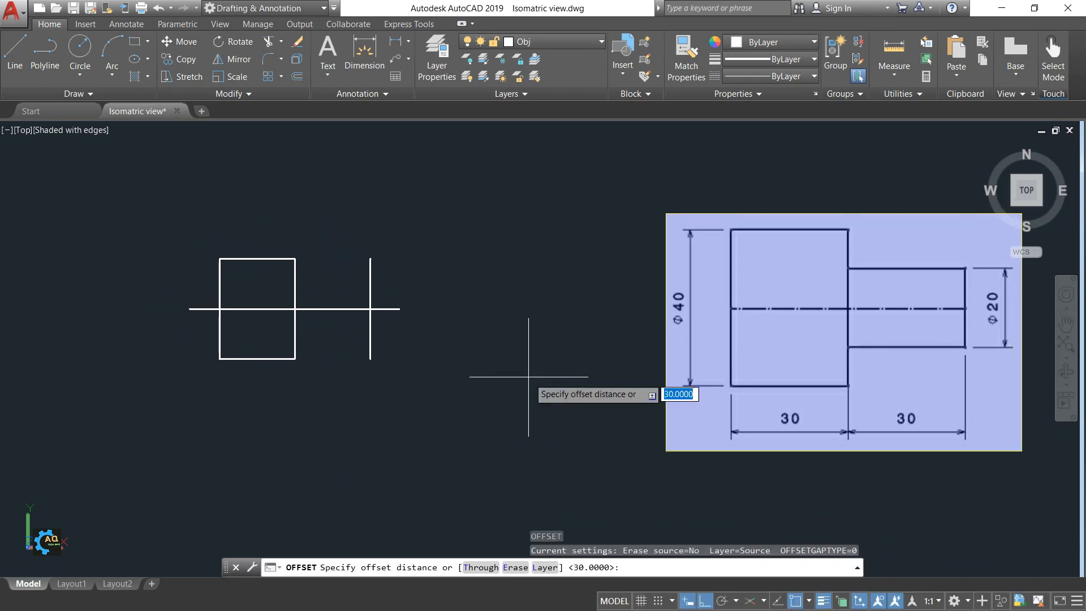
{"action": "key", "text": "Return"}
{"action": "left_click", "coordinate": [351, 308]}
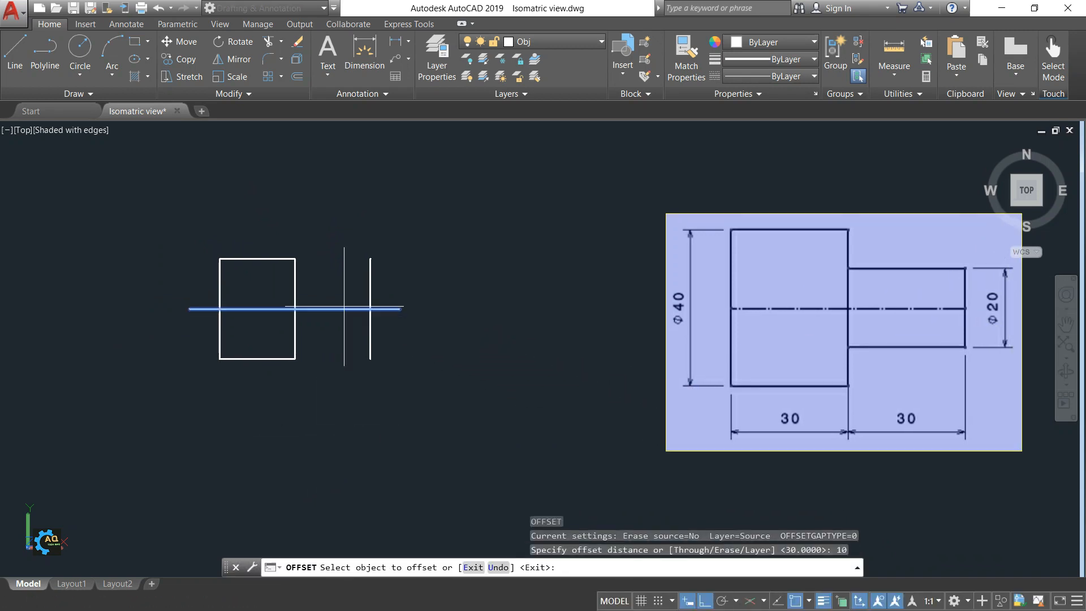
{"action": "left_click", "coordinate": [342, 285]}
{"action": "left_click", "coordinate": [349, 310]}
{"action": "left_click", "coordinate": [349, 352]}
{"action": "scroll", "coordinate": [332, 290], "scroll_direction": "up", "scroll_amount": 3}
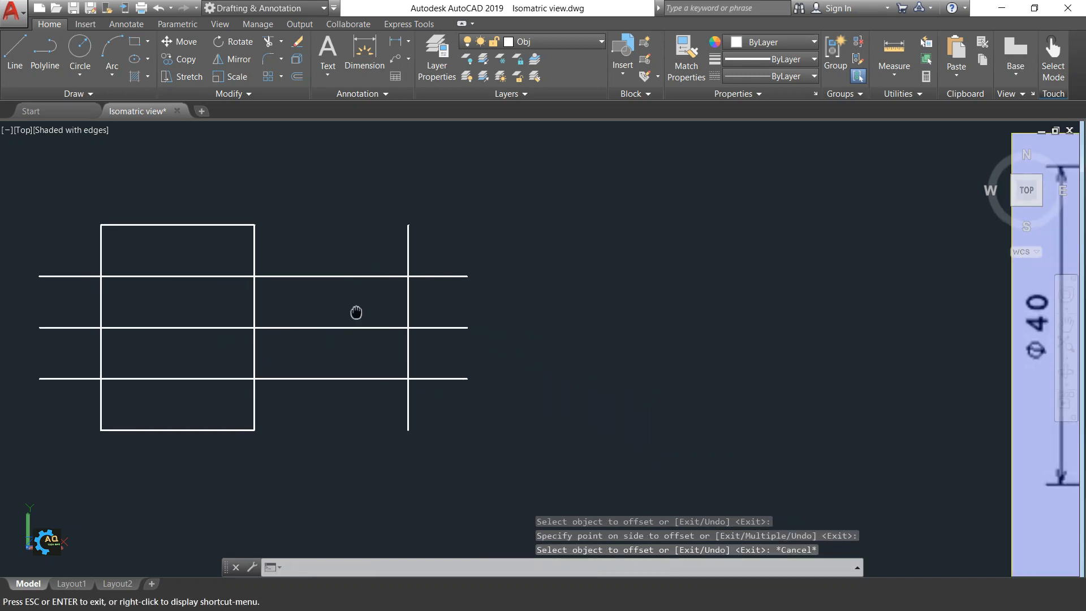
{"action": "key", "text": "Escape"}
- Fillet the upper offset line and the far-right vertical line into a sharp corner, using radius 0 and Trim mode
{"action": "type", "text": "f"}
{"action": "key", "text": "Return"}
{"action": "type", "text": "r"}
{"action": "key", "text": "Return"}
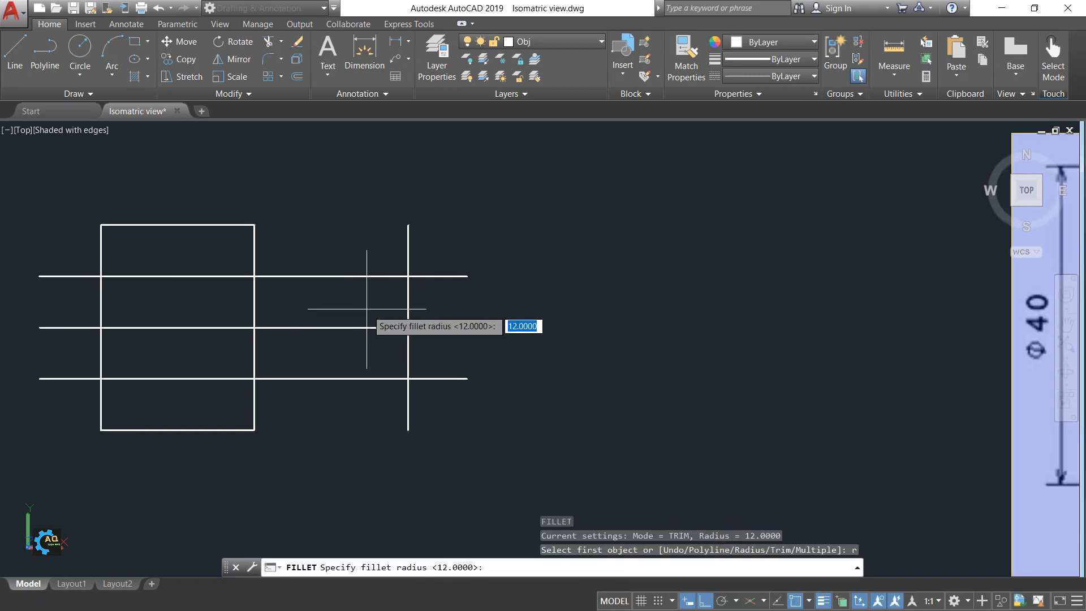
{"action": "type", "text": "0"}
{"action": "key", "text": "Return"}
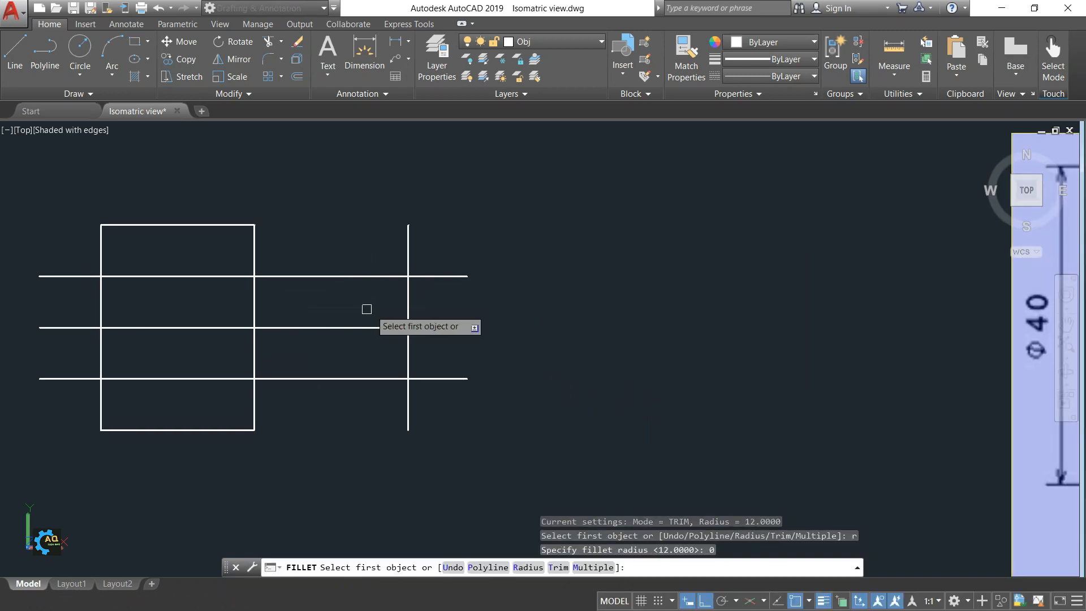
{"action": "left_click", "coordinate": [560, 568]}
{"action": "left_click", "coordinate": [555, 545]}
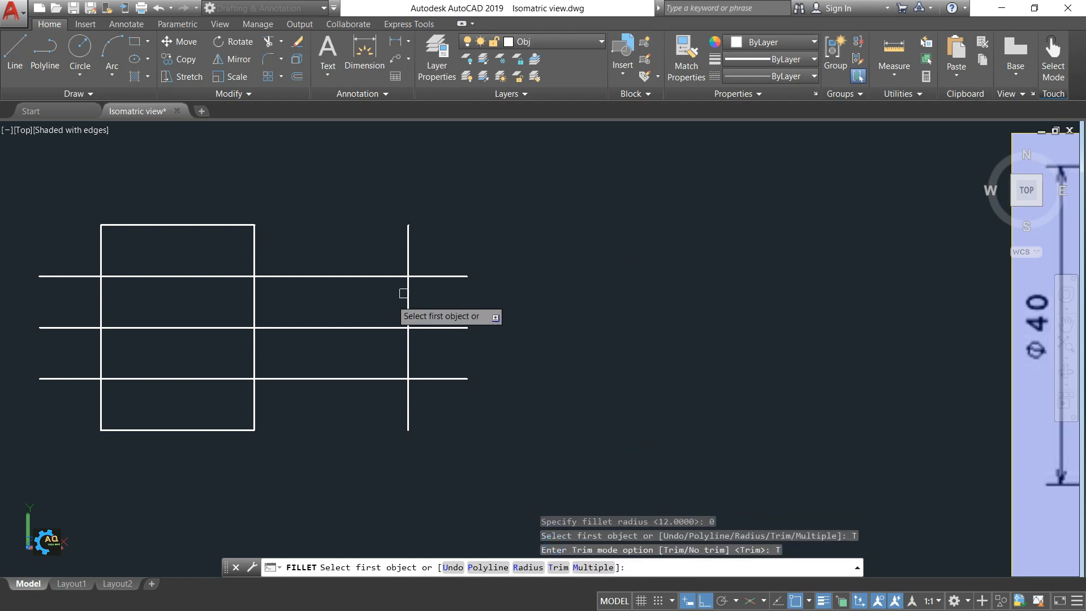
{"action": "left_click", "coordinate": [376, 276]}
{"action": "left_click", "coordinate": [408, 297]}
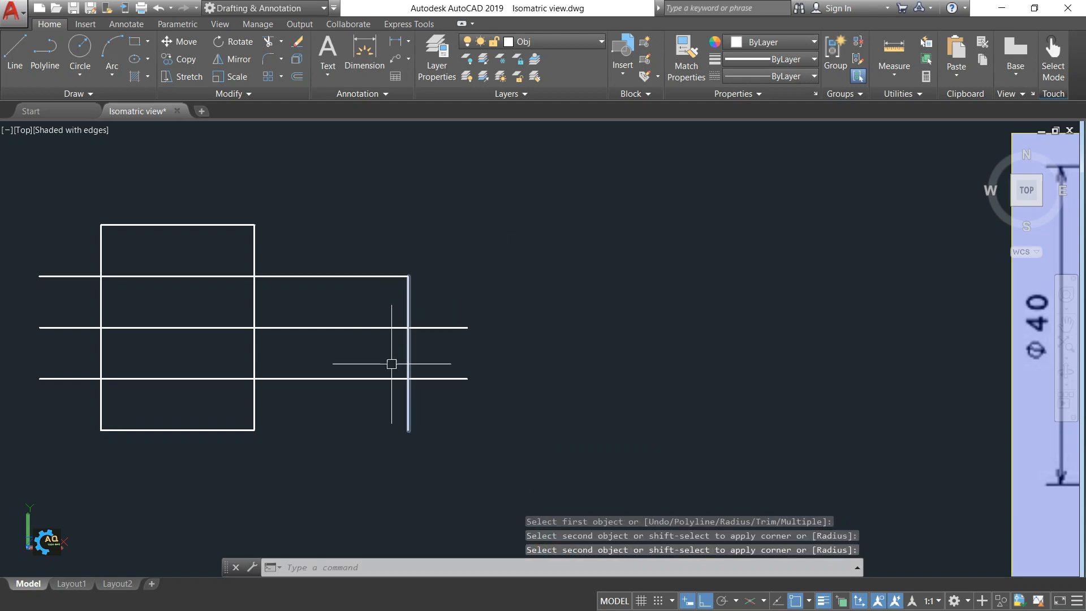
- Fillet the far-right vertical line and the lower offset line into a sharp corner
{"action": "key", "text": "Return"}
{"action": "left_click", "coordinate": [408, 368]}
{"action": "left_click", "coordinate": [391, 379]}
{"action": "key", "text": "Escape"}
- Trim the upper and lower offset lines inside the large rectangle, using its right edge as the cutting edge
{"action": "middle_click_drag", "start_coordinate": [390, 379], "coordinate": [422, 374]}
{"action": "type", "text": "tr"}
{"action": "key", "text": "Return"}
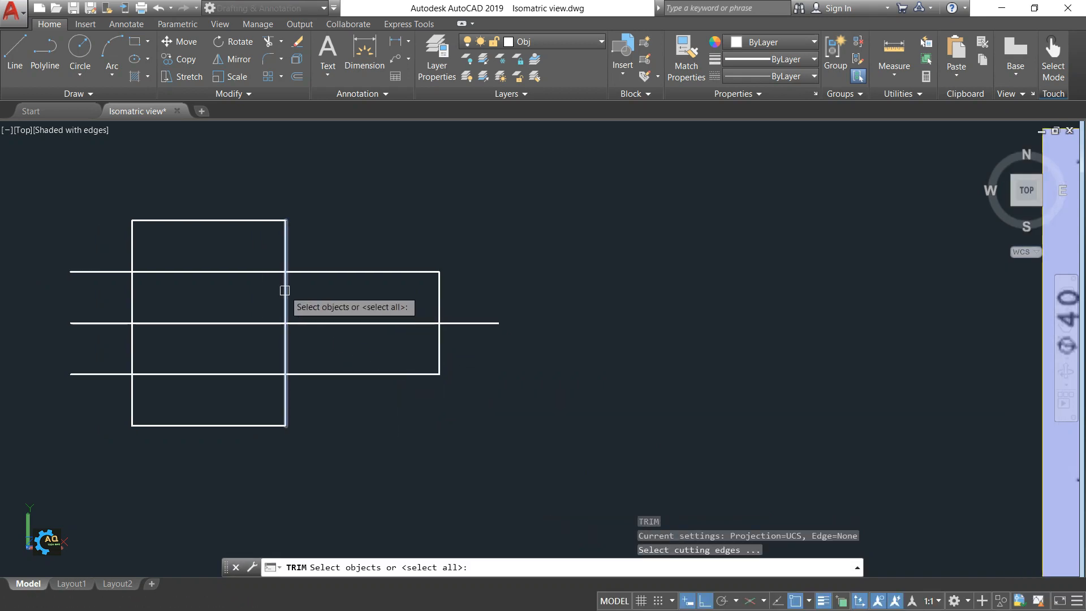
{"action": "left_click", "coordinate": [286, 287]}
{"action": "key", "text": "Return"}
{"action": "left_click", "coordinate": [254, 271]}
{"action": "left_click", "coordinate": [253, 374]}
{"action": "key", "text": "Escape"}
- Put the horizontal middle line on the Cen layer
{"action": "middle_click_drag", "start_coordinate": [400, 373], "coordinate": [434, 370]}
{"action": "left_click", "coordinate": [414, 322]}
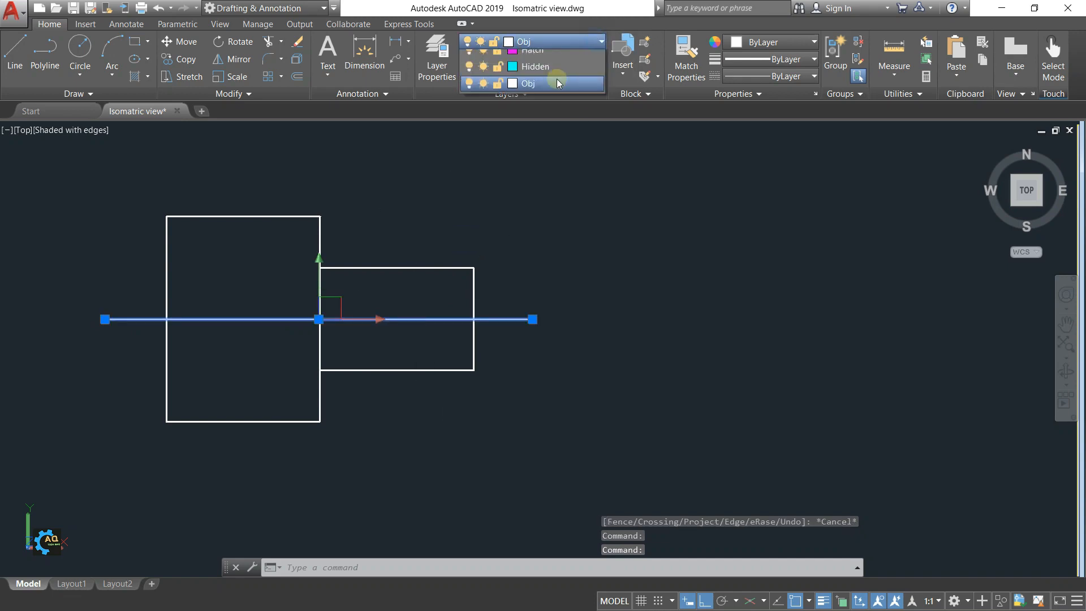
{"action": "left_click", "coordinate": [588, 42]}
{"action": "left_click", "coordinate": [550, 78]}
{"action": "middle_click_drag", "start_coordinate": [378, 240], "coordinate": [434, 255]}
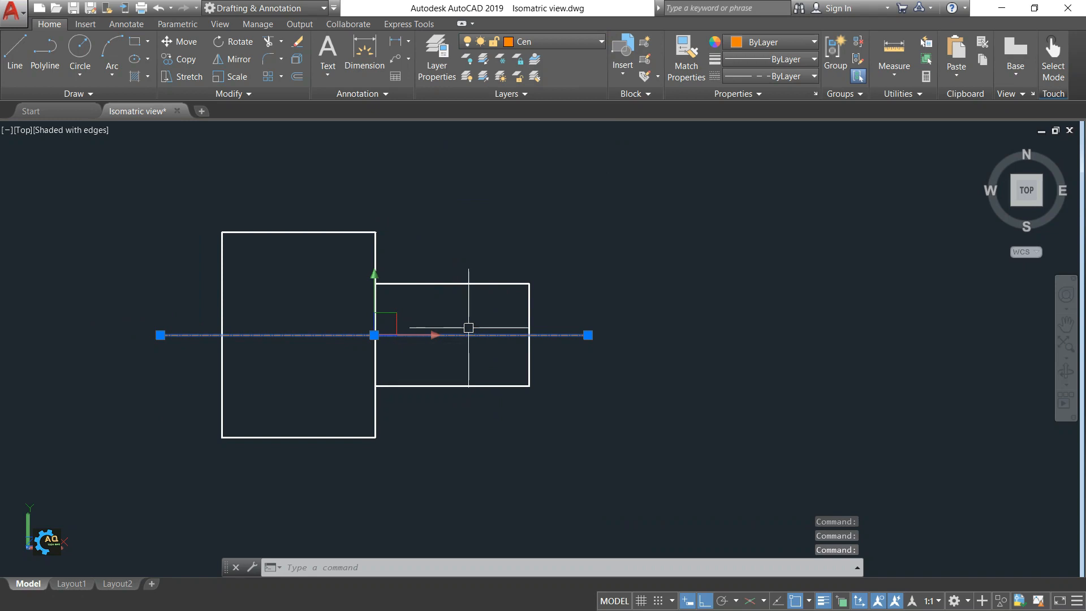
- Add a horizontal linear dimension above the large section along its top edge
{"action": "left_click", "coordinate": [395, 42]}
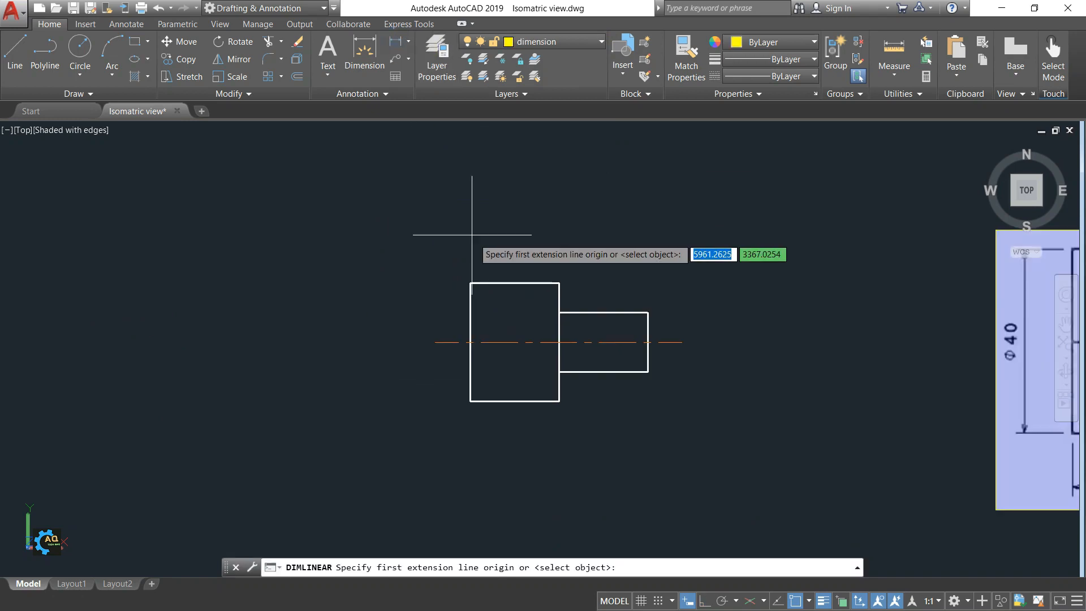
{"action": "left_click", "coordinate": [470, 283]}
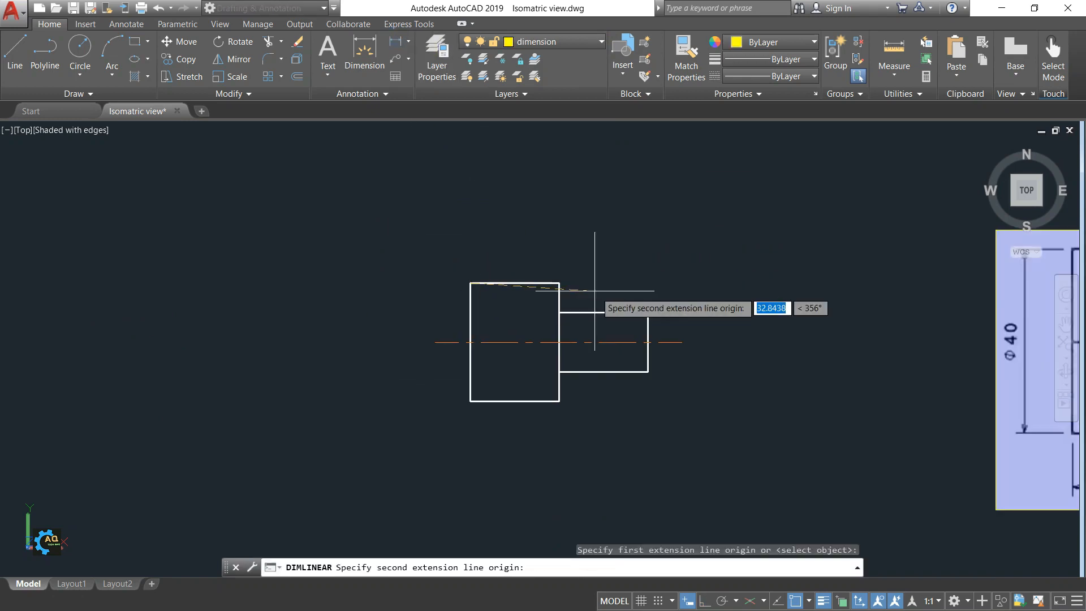
{"action": "left_click", "coordinate": [559, 283]}
{"action": "left_click", "coordinate": [549, 232]}
- Add a horizontal linear dimension for the small section's length, in line with the large section's dimension
{"action": "key", "text": "Return"}
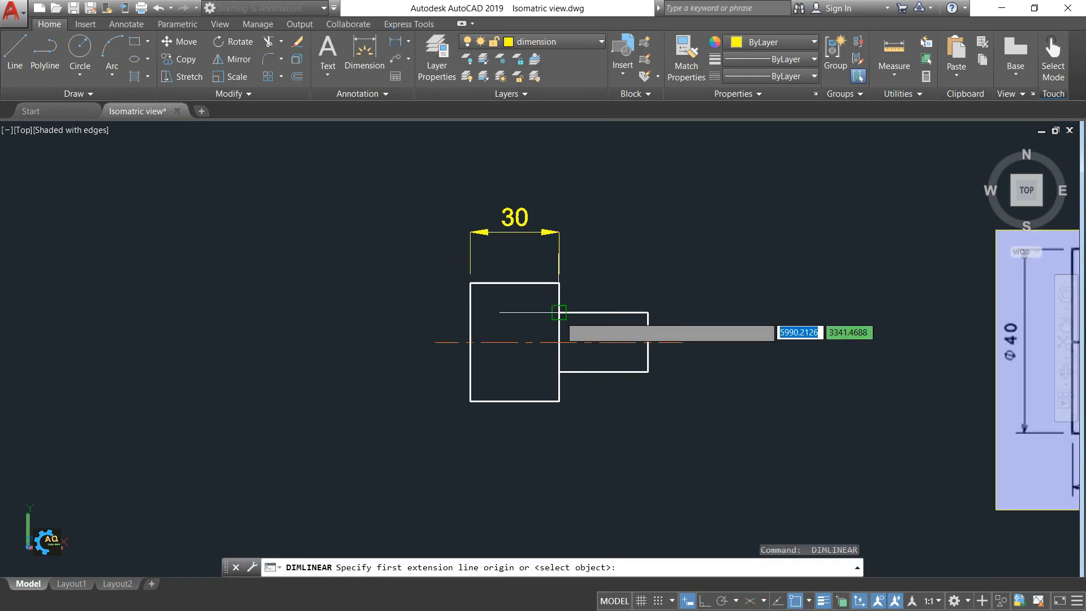
{"action": "left_click", "coordinate": [559, 312]}
{"action": "left_click", "coordinate": [647, 312]}
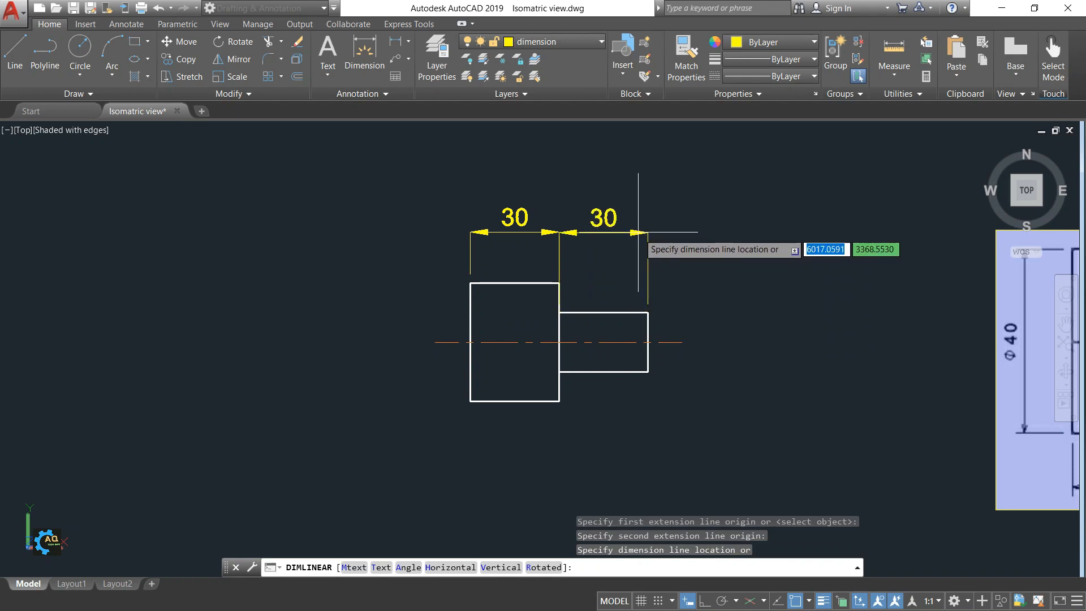
{"action": "left_click", "coordinate": [635, 209]}
- Stretch the left extension origin of the small section's length dimension up to the large section's top-right corner
{"action": "left_click", "coordinate": [651, 270]}
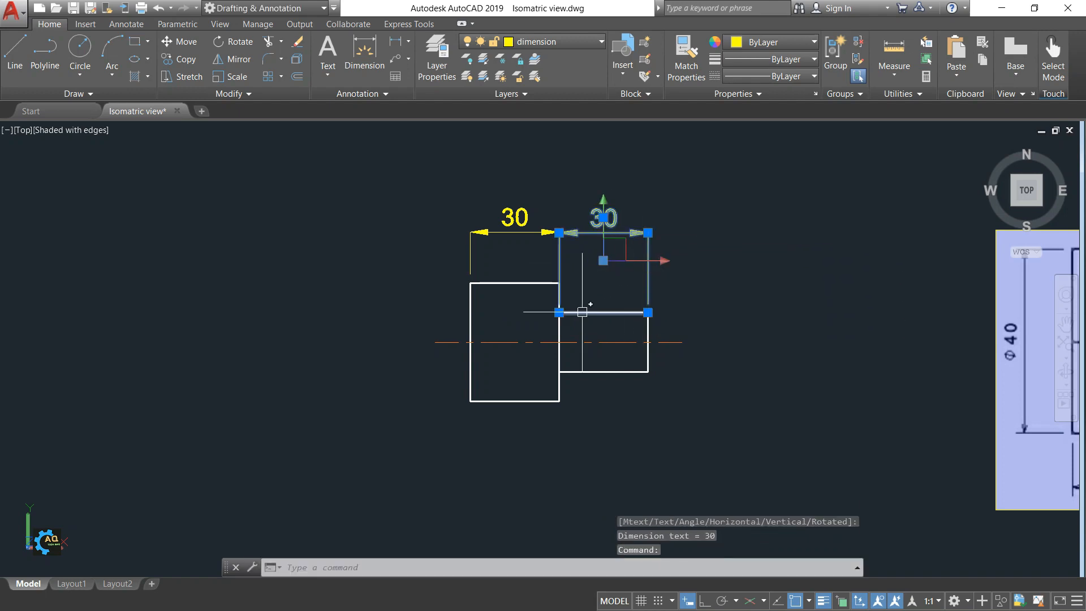
{"action": "left_click", "coordinate": [560, 312]}
{"action": "left_click", "coordinate": [557, 314]}
{"action": "key", "text": "Escape"}
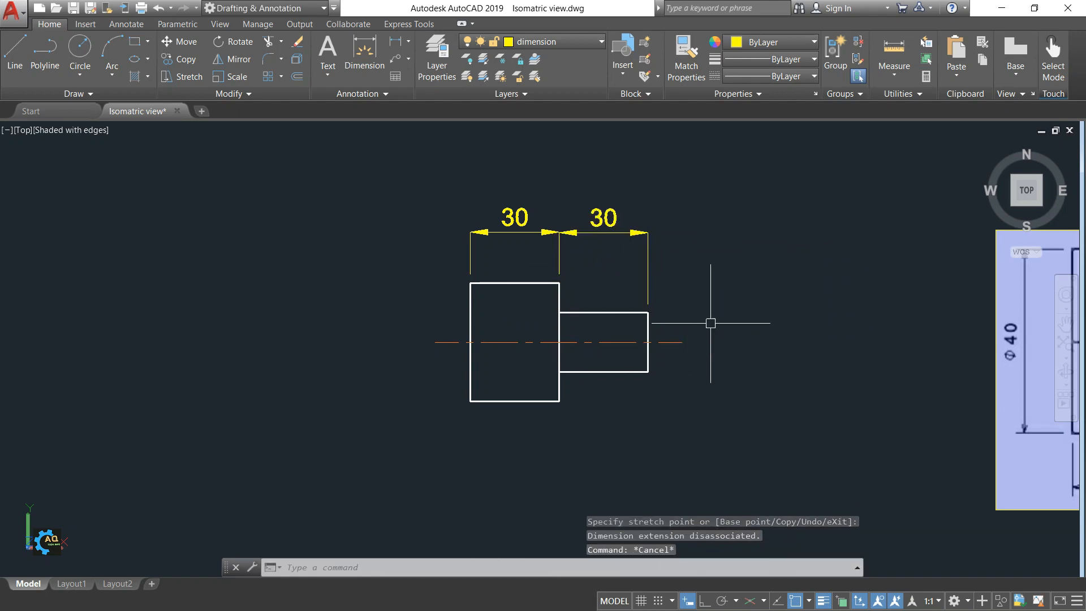
- Add a vertical linear dimension for the small section's height to the right of its end edge
{"action": "left_click", "coordinate": [400, 44]}
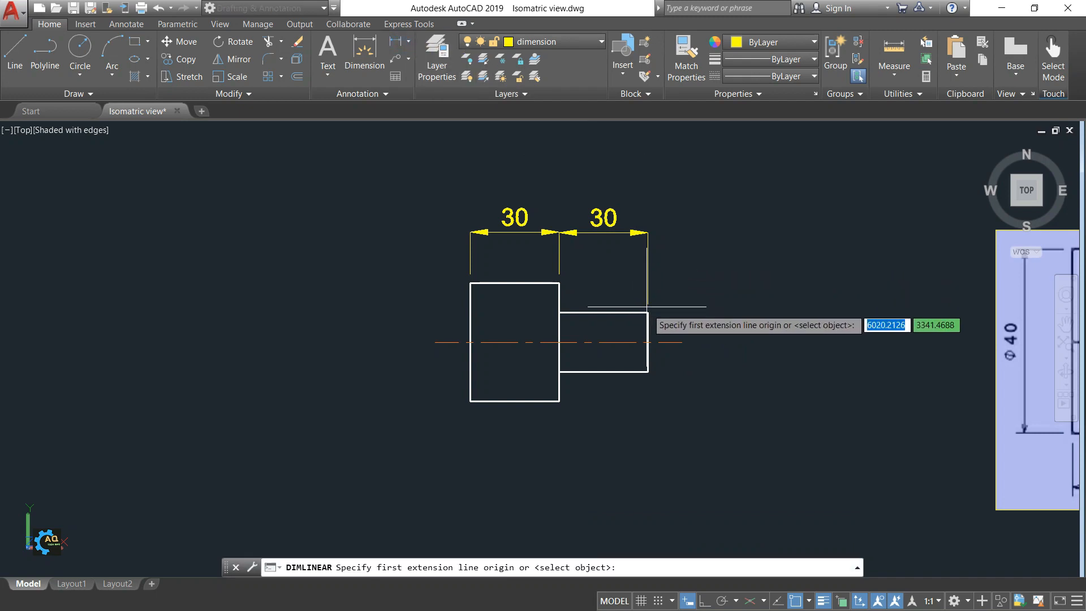
{"action": "left_click", "coordinate": [647, 313]}
{"action": "left_click", "coordinate": [648, 371]}
{"action": "left_click", "coordinate": [719, 367]}
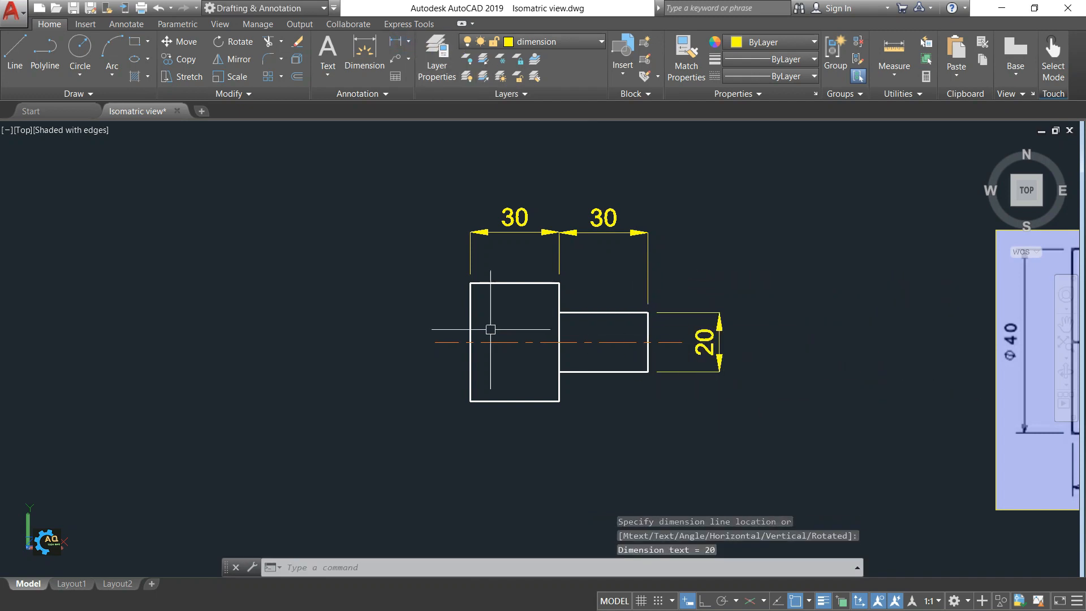
- Add a vertical linear dimension for the large section's height to the left of its outer edge
{"action": "key", "text": "Return"}
{"action": "left_click", "coordinate": [470, 303]}
{"action": "left_click", "coordinate": [470, 401]}
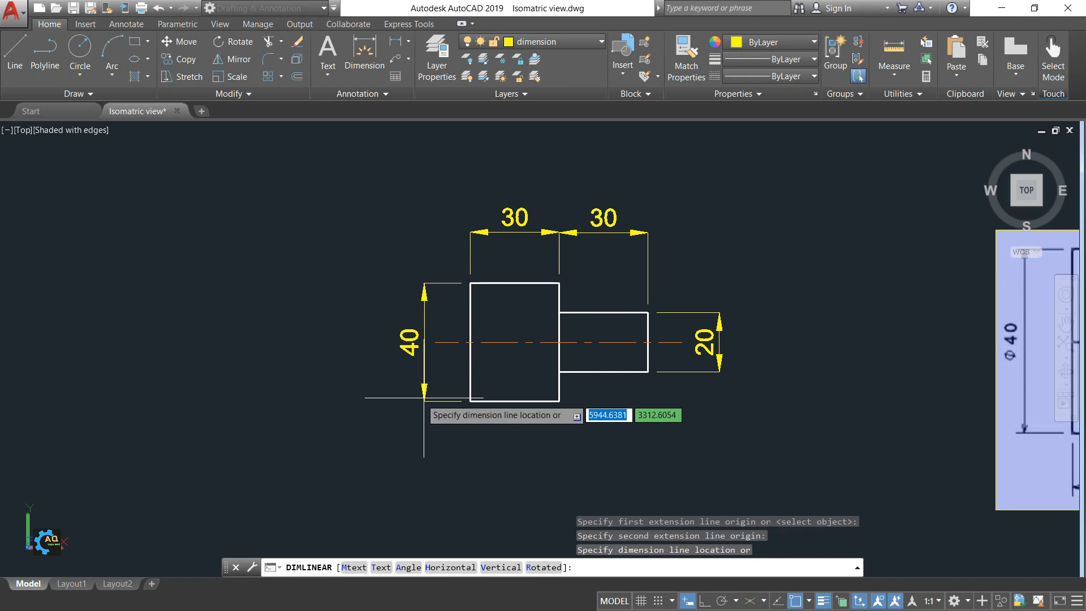
{"action": "left_click", "coordinate": [410, 339]}
{"action": "key", "text": "Escape"}
- Add a diameter symbol in front of the large section's height dimension text so it reads Ø40
{"action": "middle_click_drag", "start_coordinate": [428, 341], "coordinate": [447, 336]}
{"action": "type", "text": "ed"}
{"action": "key", "text": "Return"}
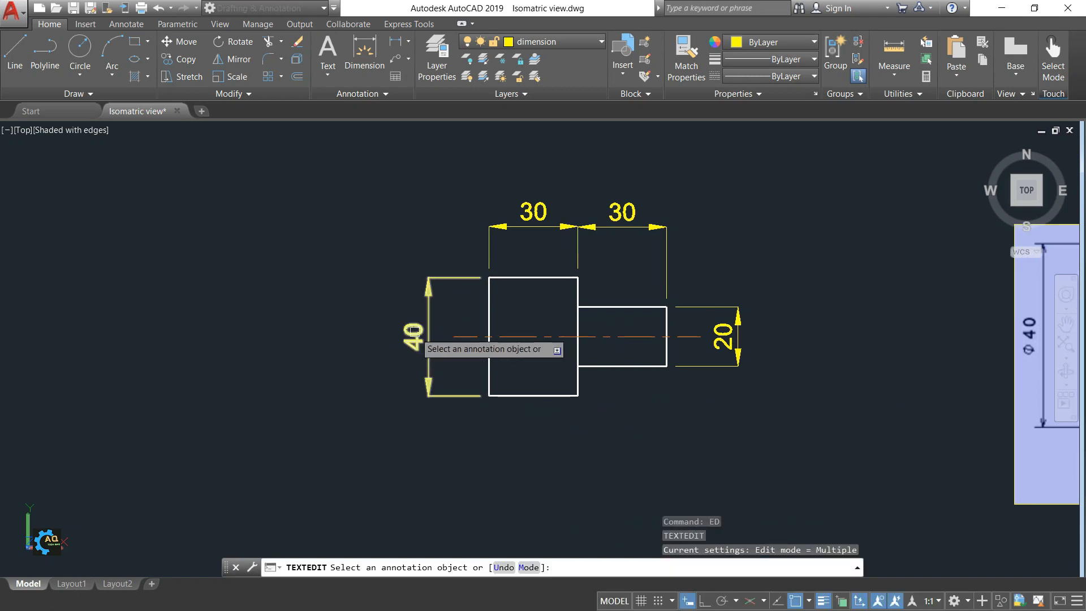
{"action": "left_click", "coordinate": [416, 339]}
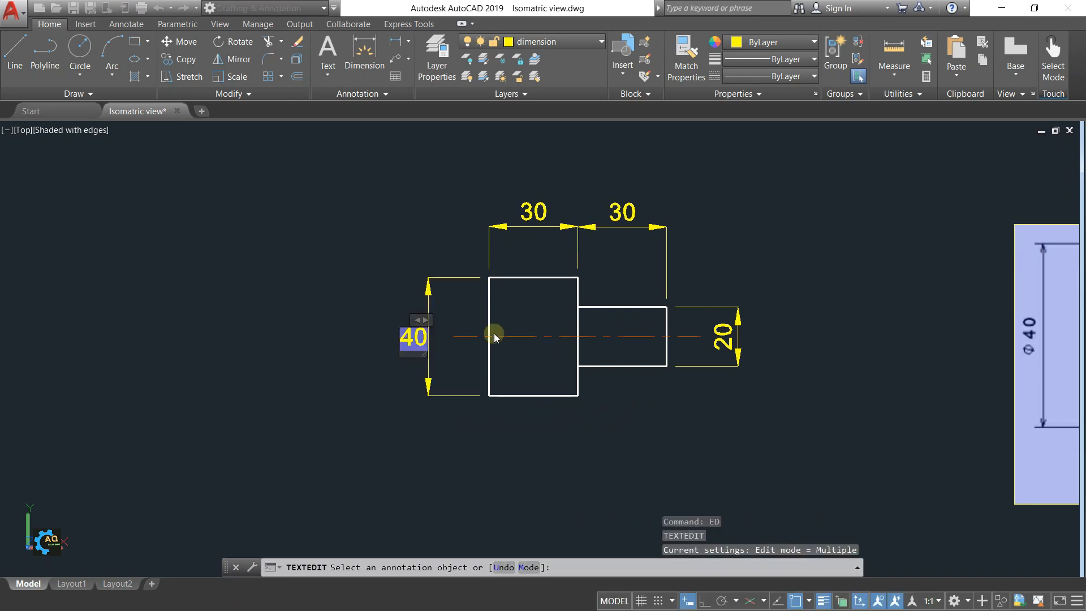
{"action": "type", "text": "%%c"}
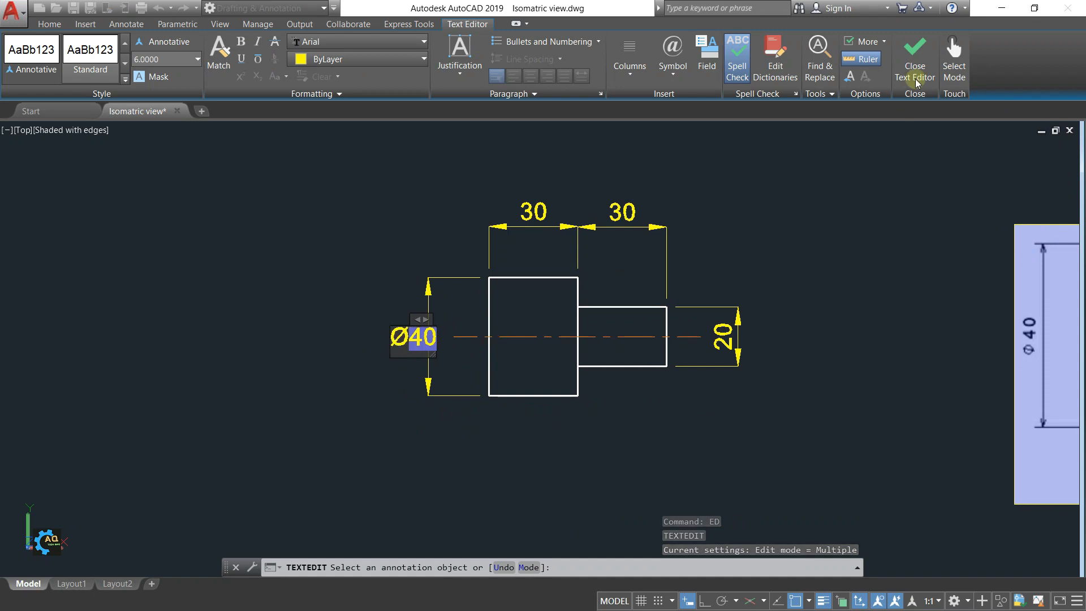
{"action": "left_click", "coordinate": [915, 53]}
- Add a diameter symbol in front of the small section's height dimension text so it reads Ø20, and finish text editing
{"action": "left_click", "coordinate": [714, 332]}
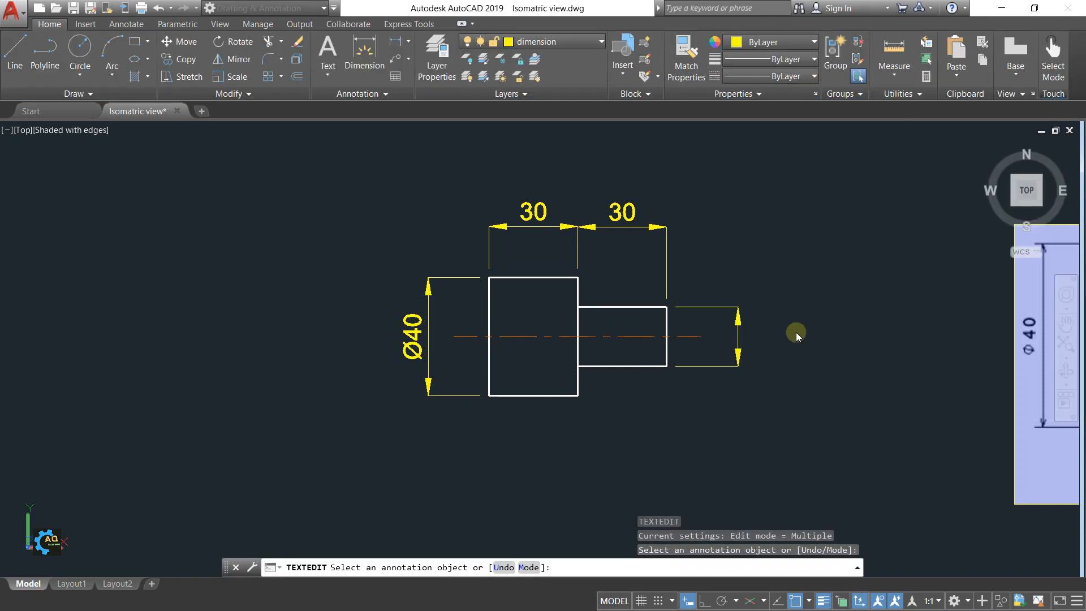
{"action": "type", "text": "%%c"}
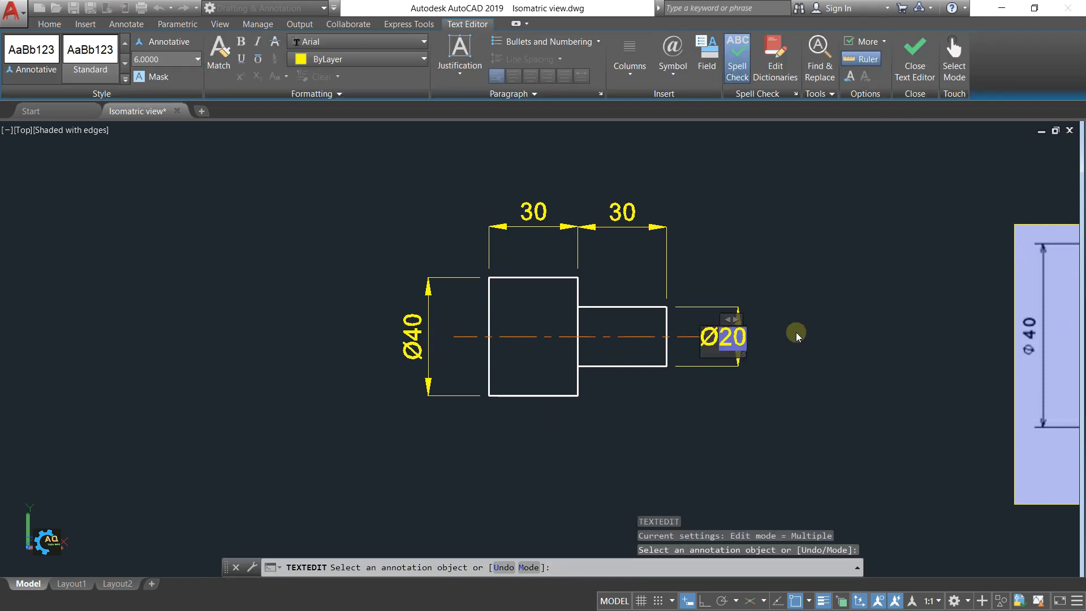
{"action": "left_click", "coordinate": [915, 54]}
{"action": "key", "text": "Escape"}
- Set the SNAPSTYL system variable to 1 to draft with isometric axes
{"action": "mouse_move", "coordinate": [557, 386]}
{"action": "middle_mouse_down"}
{"action": "mouse_move", "coordinate": [664, 311]}
{"action": "mouse_move", "coordinate": [692, 366]}
{"action": "middle_mouse_up"}
{"action": "key", "text": "Escape"}
{"action": "middle_click_drag", "start_coordinate": [774, 243], "coordinate": [737, 285]}
{"action": "middle_click_drag", "start_coordinate": [605, 285], "coordinate": [609, 293]}
{"action": "middle_click_drag", "start_coordinate": [446, 363], "coordinate": [500, 349]}
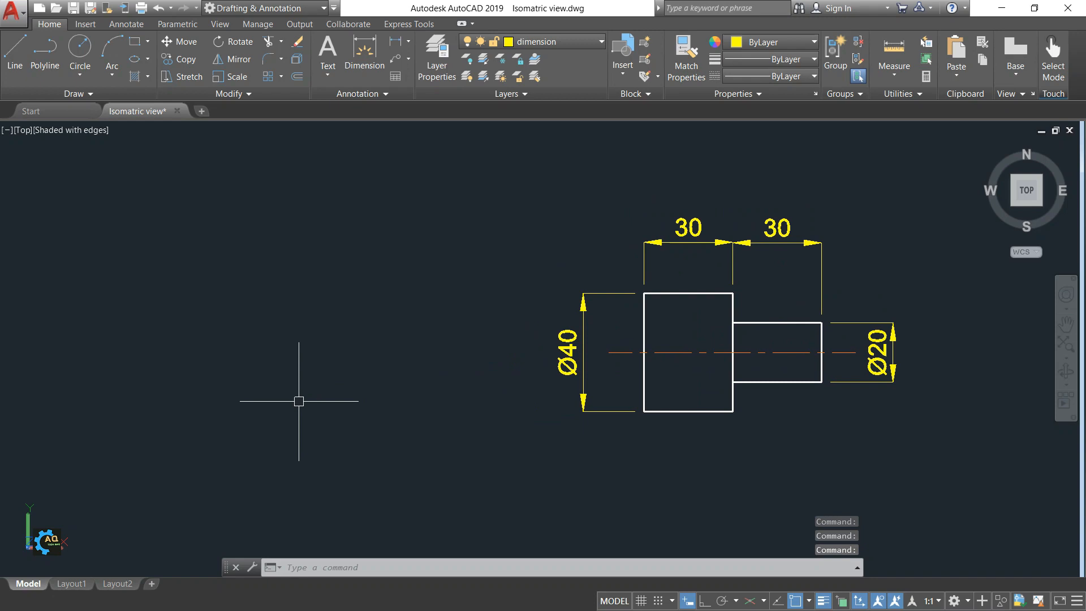
{"action": "type", "text": "na"}
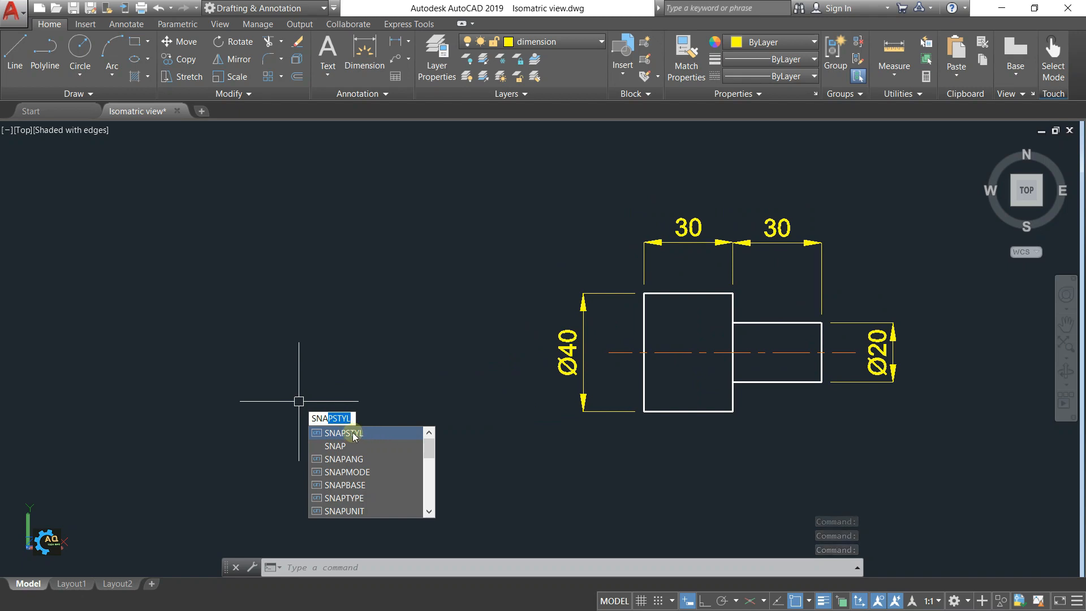
{"action": "left_click", "coordinate": [347, 434]}
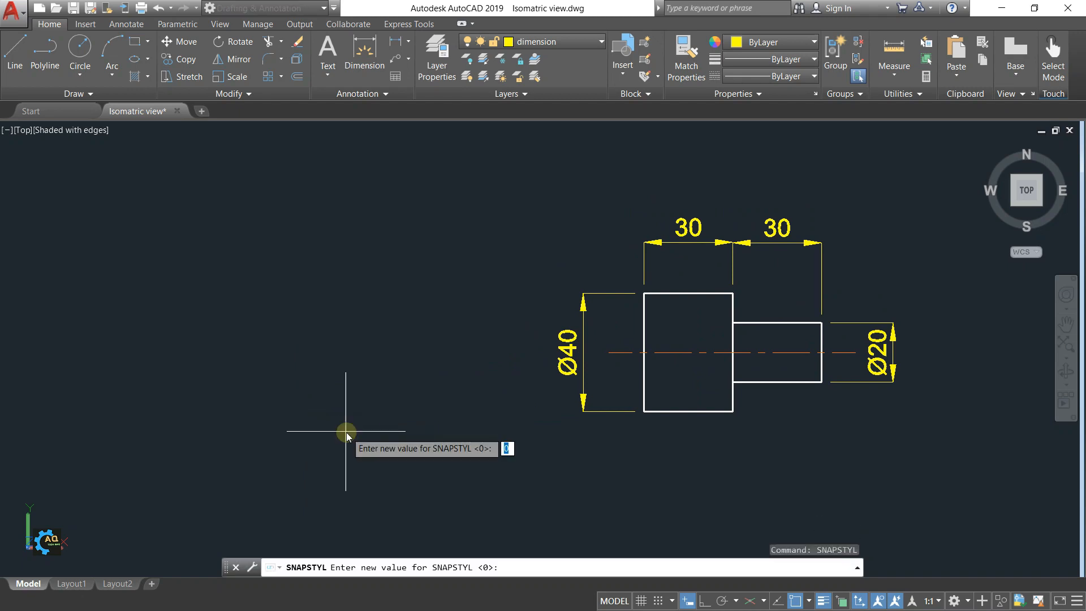
{"action": "type", "text": "1"}
{"action": "key", "text": "Return"}
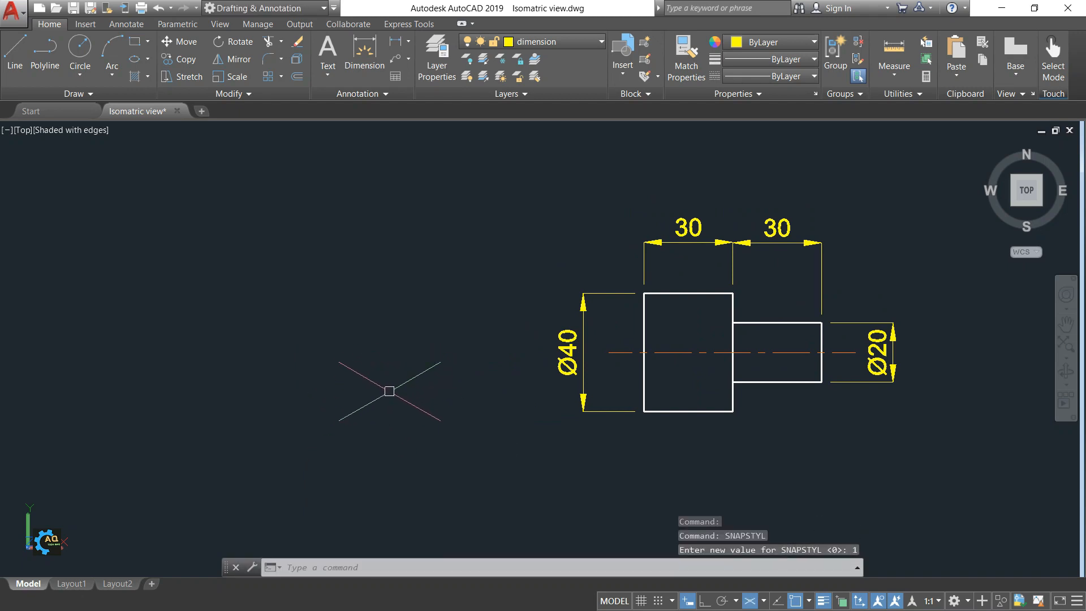
{"action": "mouse_move", "coordinate": [390, 387]}
{"action": "middle_mouse_down"}
{"action": "mouse_move", "coordinate": [420, 370]}
{"action": "mouse_move", "coordinate": [416, 397]}
{"action": "middle_mouse_up"}
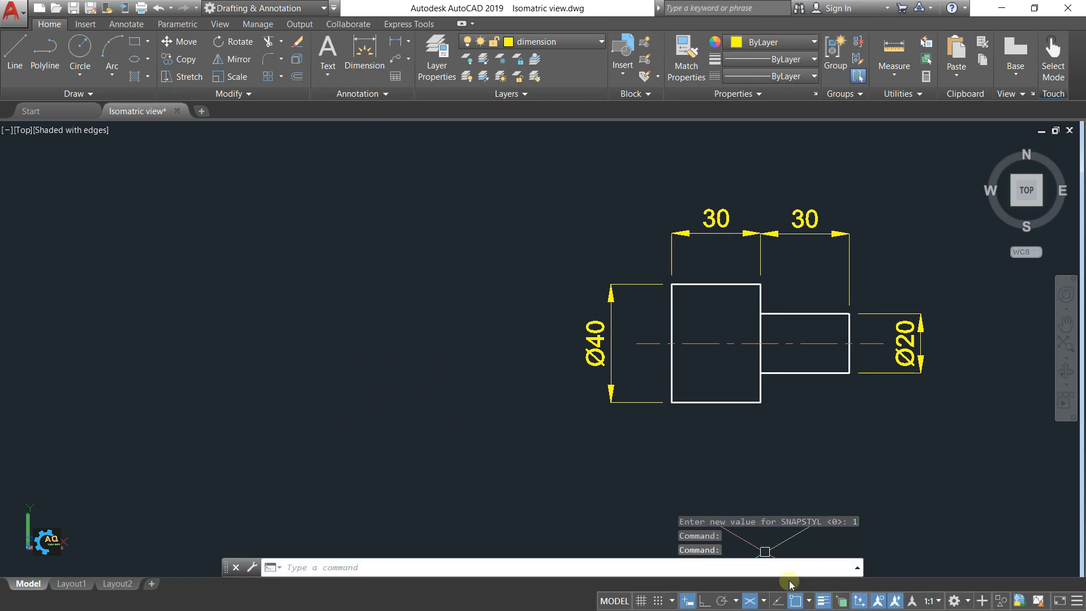
- Cycle through the Right, Left and Top isoplanes, ending on isoplane Left
{"action": "left_click", "coordinate": [765, 600]}
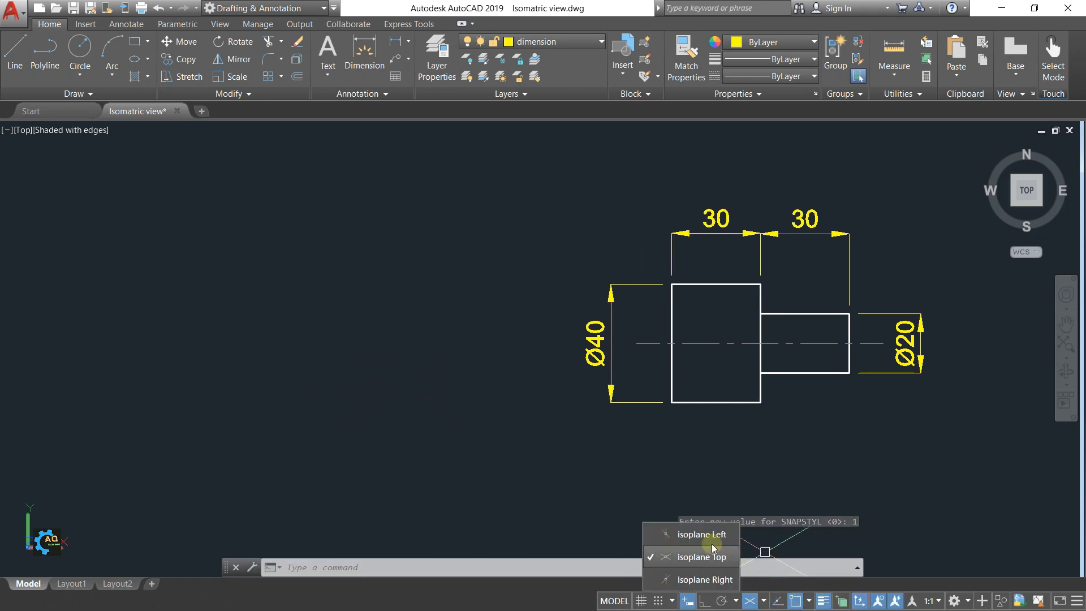
{"action": "left_click", "coordinate": [716, 580]}
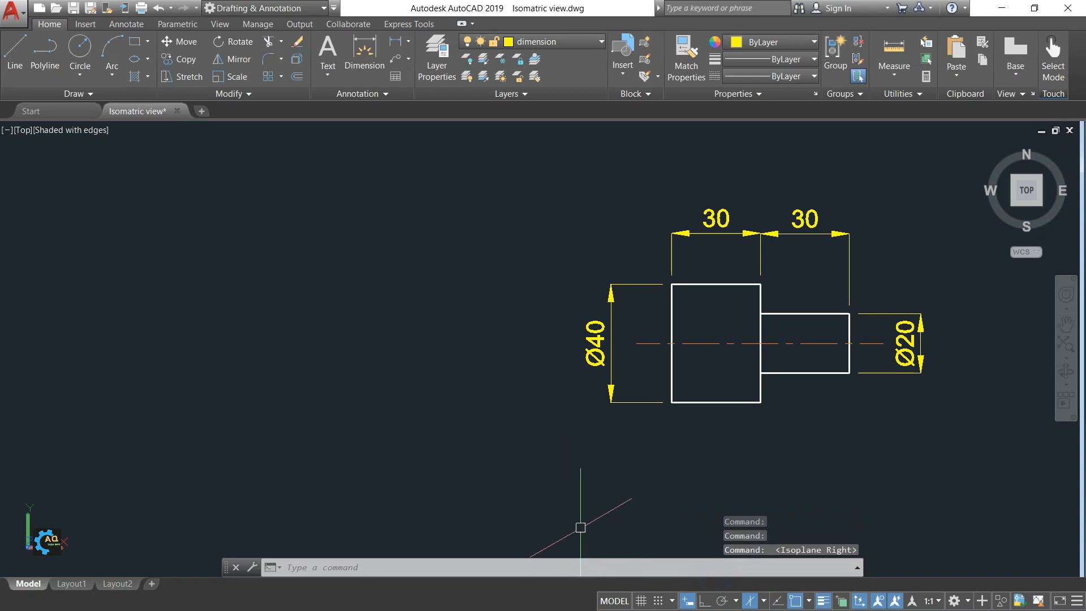
{"action": "left_click", "coordinate": [763, 601]}
{"action": "left_click", "coordinate": [701, 530]}
{"action": "middle_click_drag", "start_coordinate": [565, 484], "coordinate": [574, 472]}
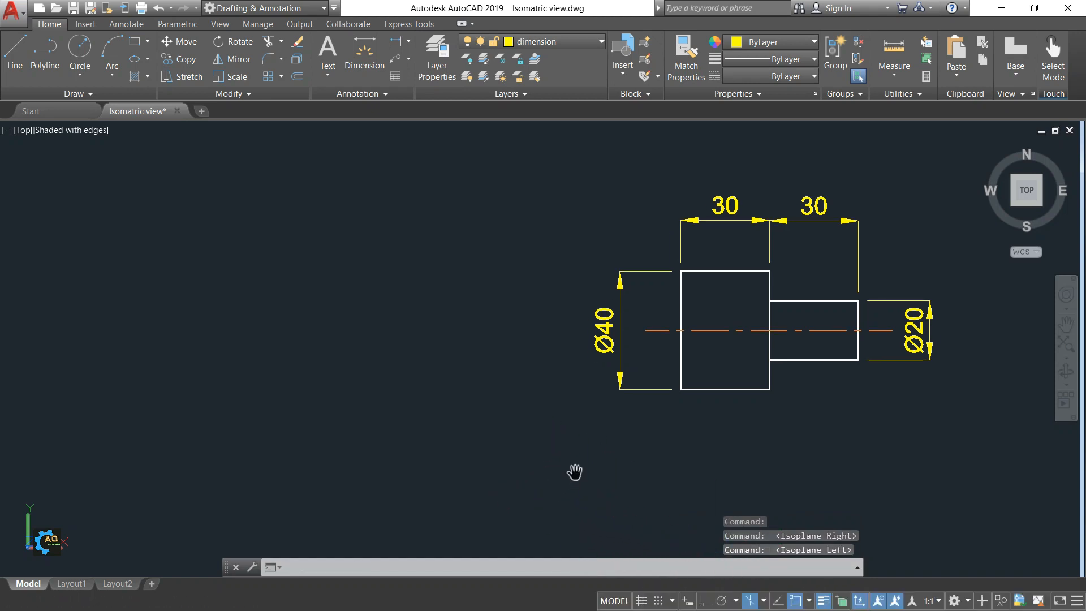
{"action": "key", "text": "F5"}
{"action": "key", "text": "F5"}
{"action": "key", "text": "F5"}
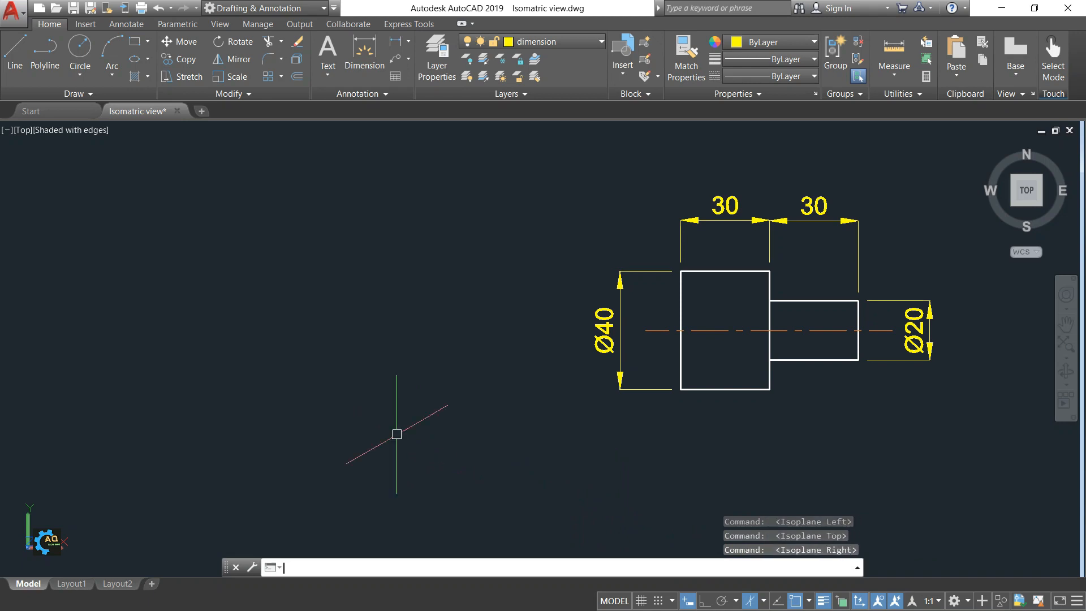
{"action": "middle_click_drag", "start_coordinate": [396, 433], "coordinate": [417, 399]}
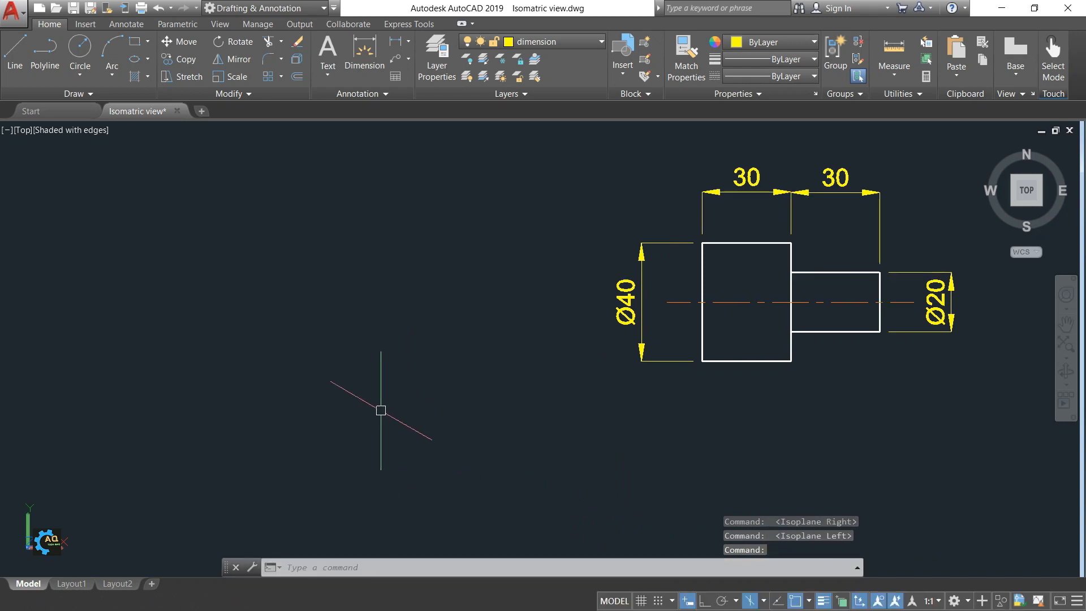
{"action": "type", "text": "l"}
{"action": "key", "text": "Return"}
{"action": "left_click", "coordinate": [269, 382]}
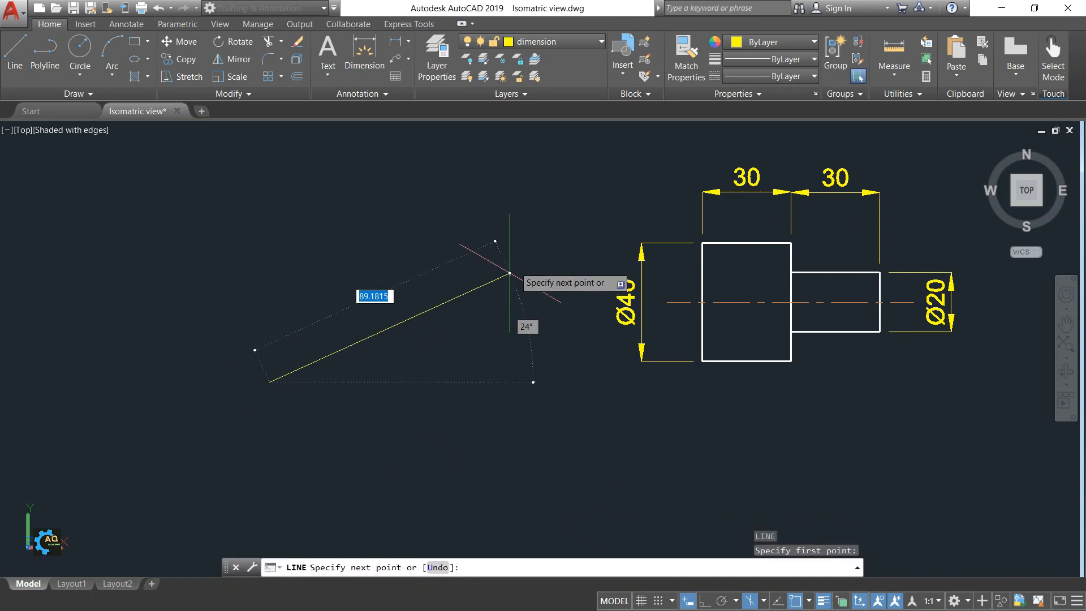
{"action": "key", "text": "Escape"}
- Make Obj the current layer and turn on Ortho mode
{"action": "left_click", "coordinate": [566, 41]}
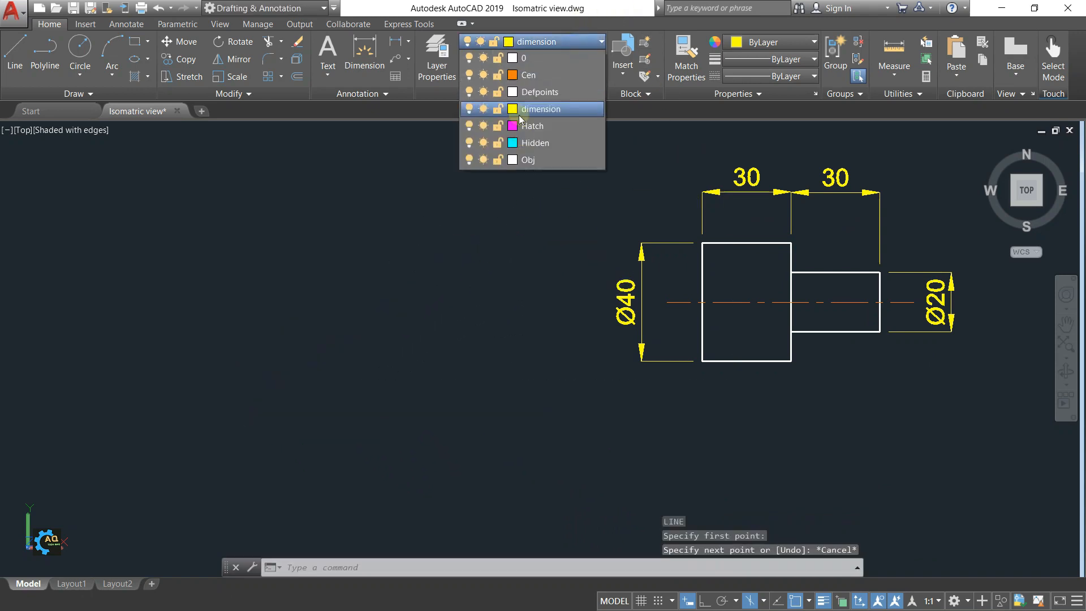
{"action": "left_click", "coordinate": [542, 161]}
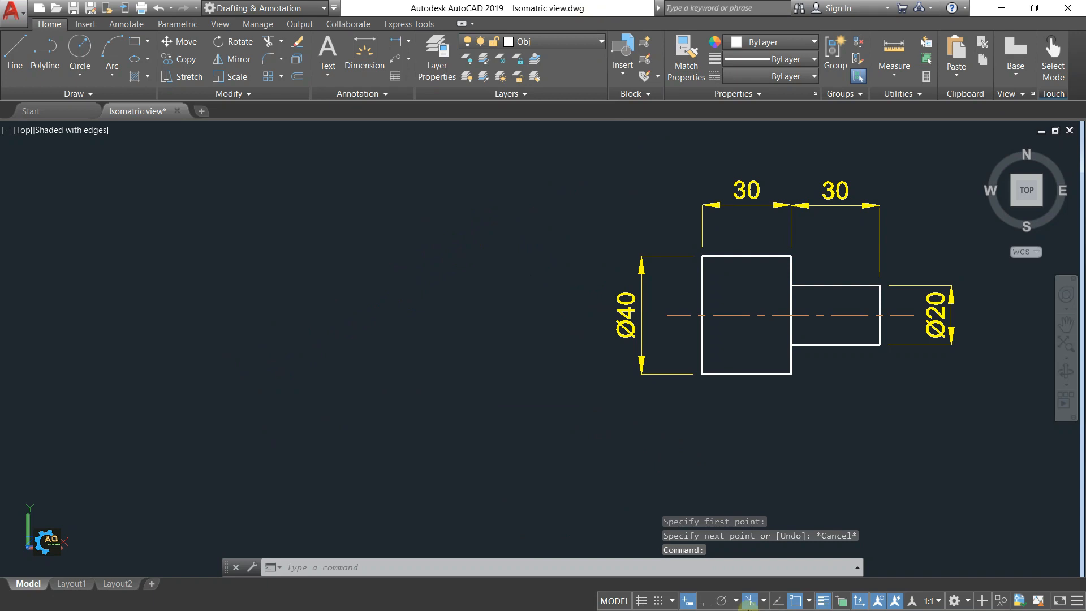
{"action": "left_click", "coordinate": [710, 605]}
{"action": "middle_click_drag", "start_coordinate": [525, 448], "coordinate": [551, 440]}
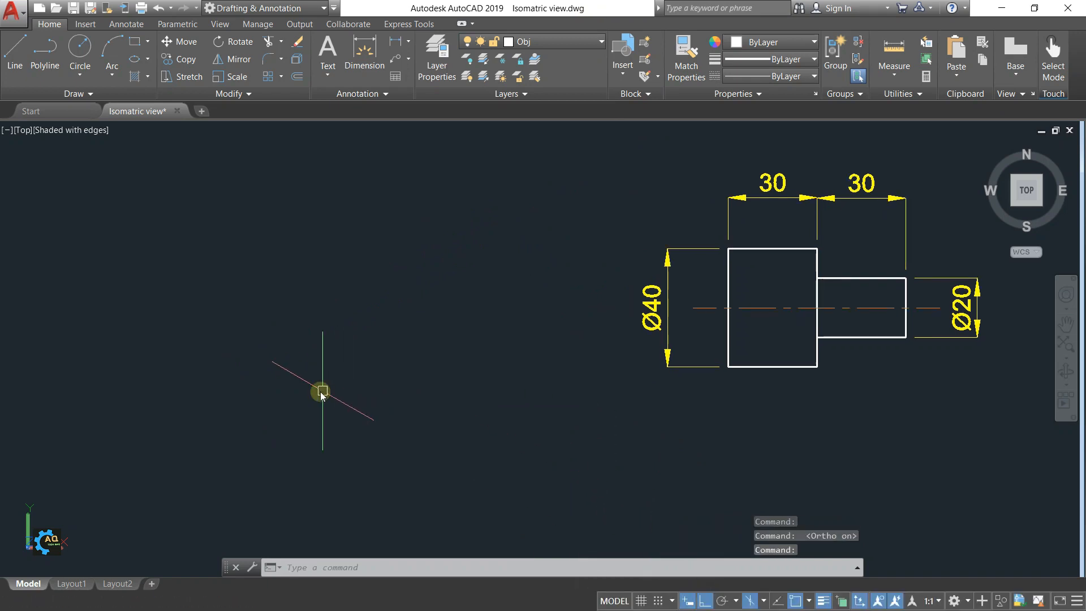
- Draw an isometric line about 89 long at 30° on isoplane Top, in the empty space beside the front view
{"action": "type", "text": "l"}
{"action": "key", "text": "Return"}
{"action": "left_click", "coordinate": [266, 385]}
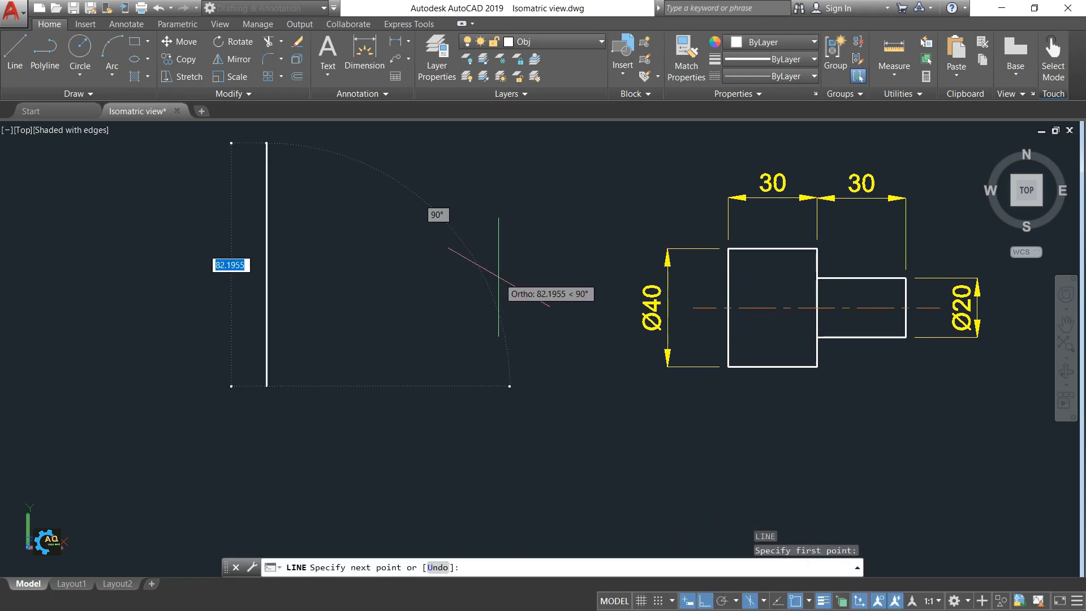
{"action": "key", "text": "F5"}
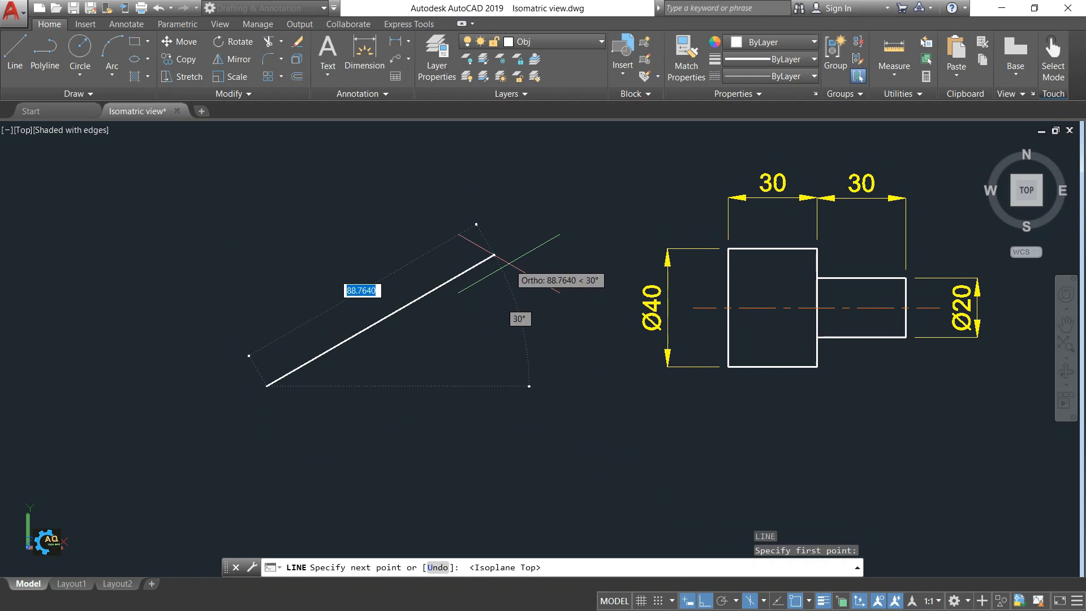
{"action": "left_click", "coordinate": [494, 256]}
{"action": "key", "text": "Escape"}
{"action": "middle_click_drag", "start_coordinate": [330, 359], "coordinate": [384, 324]}
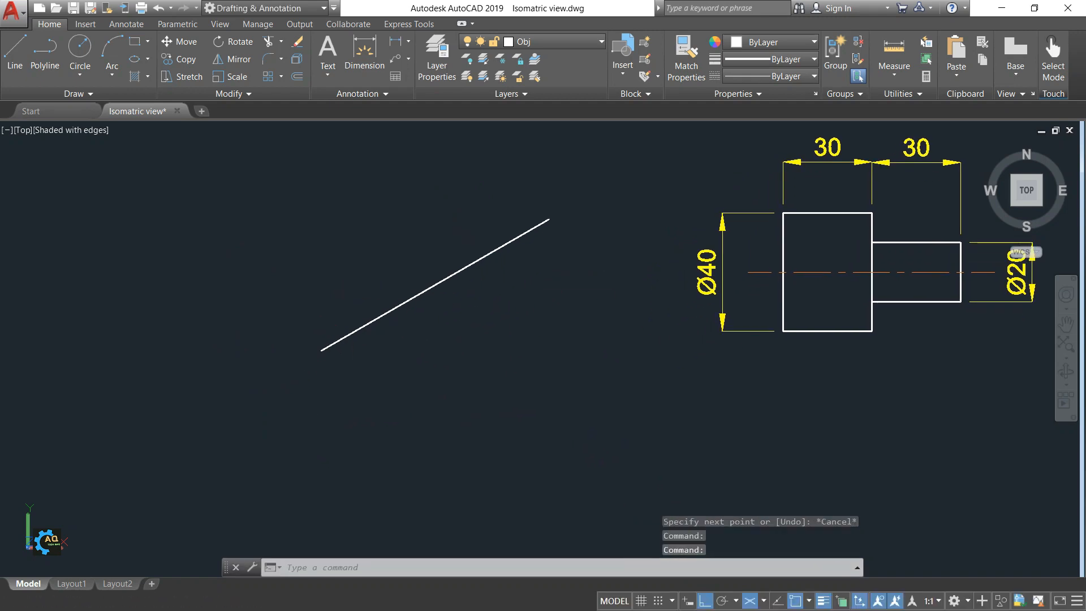
{"action": "middle_click_drag", "start_coordinate": [328, 197], "coordinate": [266, 219]}
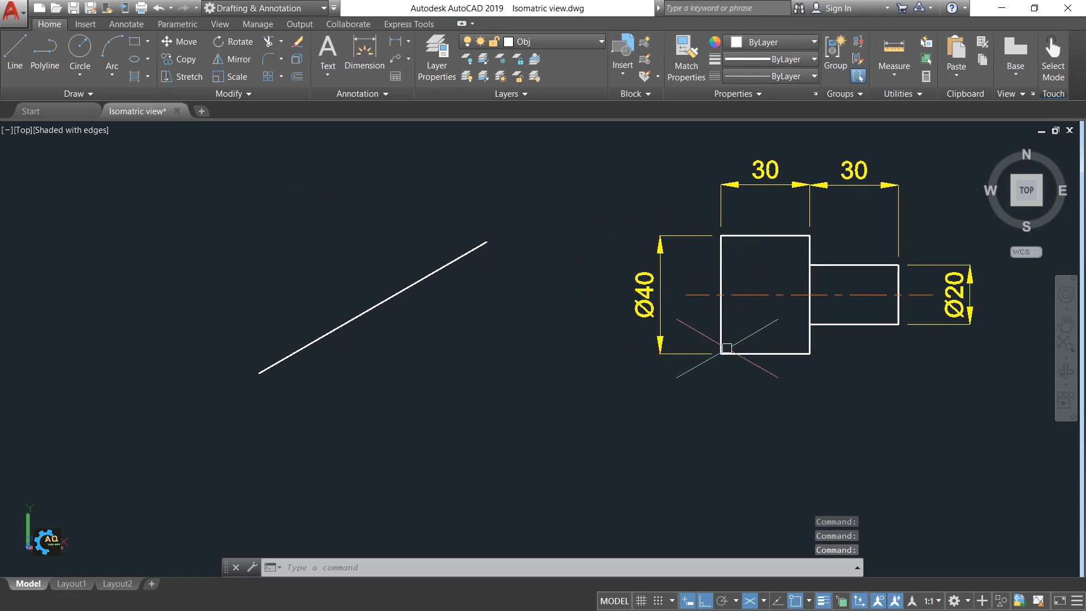
{"action": "middle_click_drag", "start_coordinate": [734, 307], "coordinate": [722, 317]}
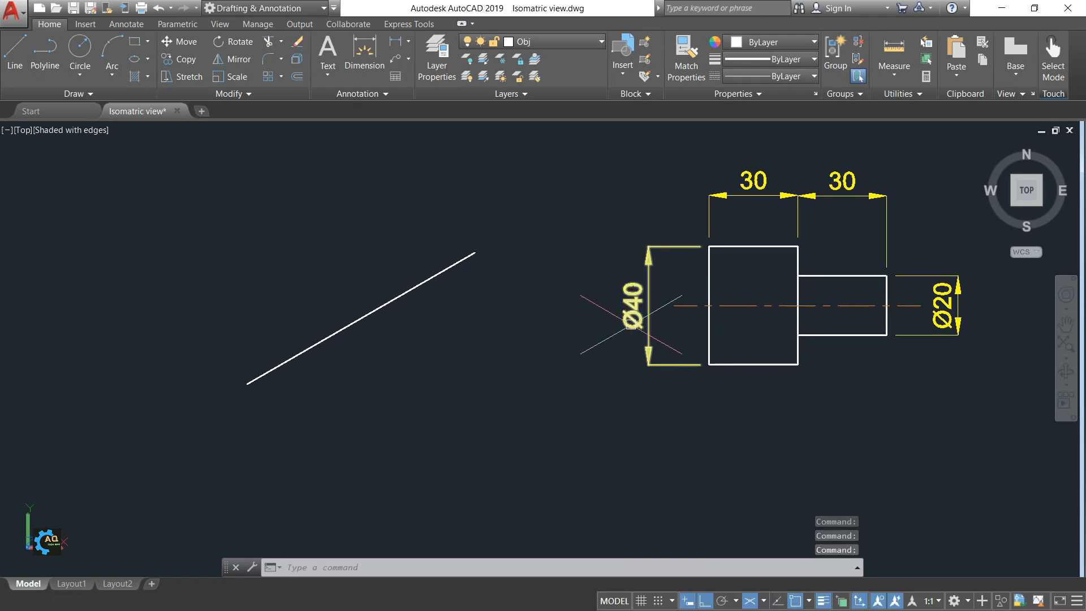
{"action": "middle_click_drag", "start_coordinate": [728, 354], "coordinate": [707, 366]}
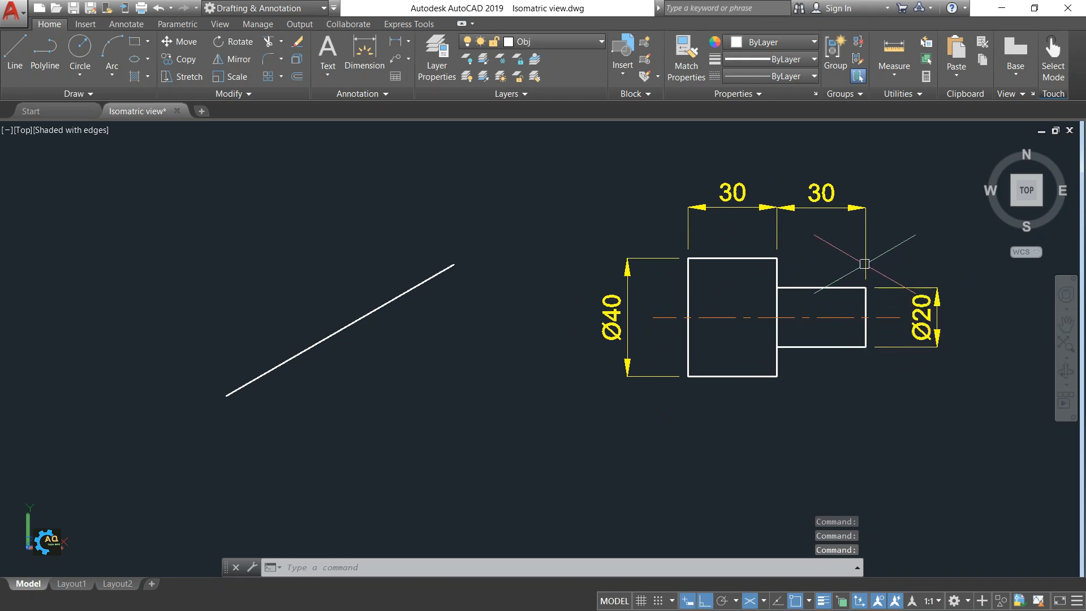
{"action": "middle_click_drag", "start_coordinate": [828, 319], "coordinate": [925, 303]}
{"action": "middle_click_drag", "start_coordinate": [424, 327], "coordinate": [470, 309]}
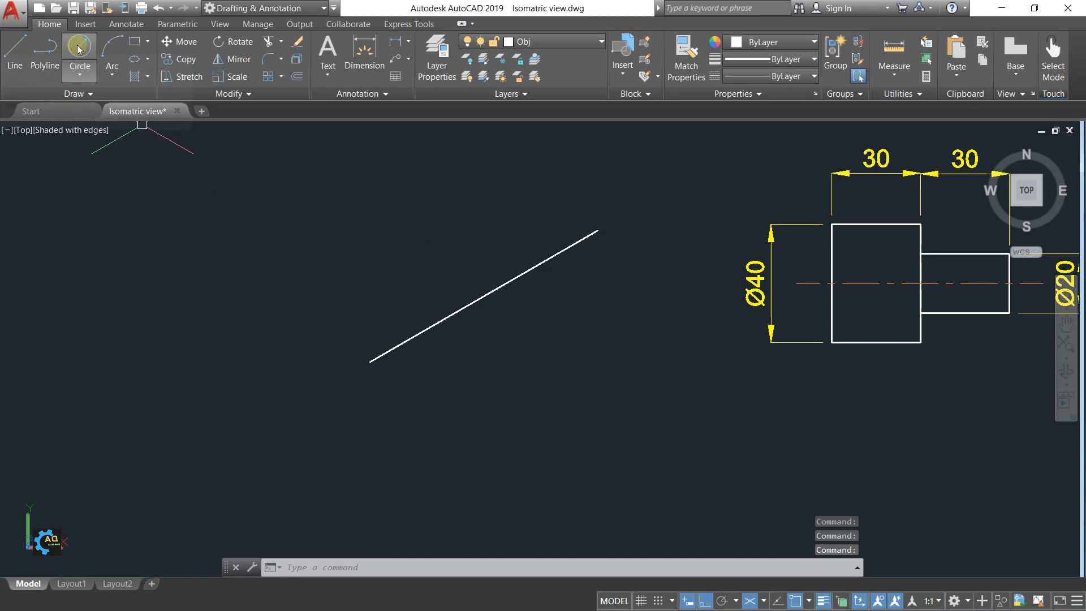
{"action": "middle_click_drag", "start_coordinate": [800, 339], "coordinate": [764, 358]}
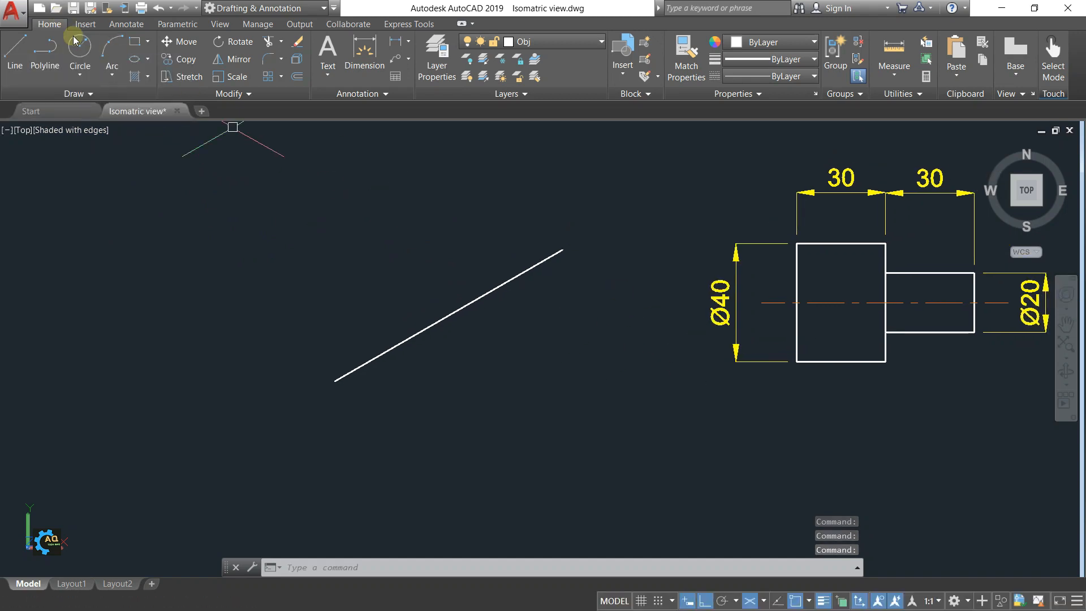
- Draw an isocircle of radius 20 on isoplane Left, centred on the lower end of the 30° line
{"action": "left_click", "coordinate": [148, 59]}
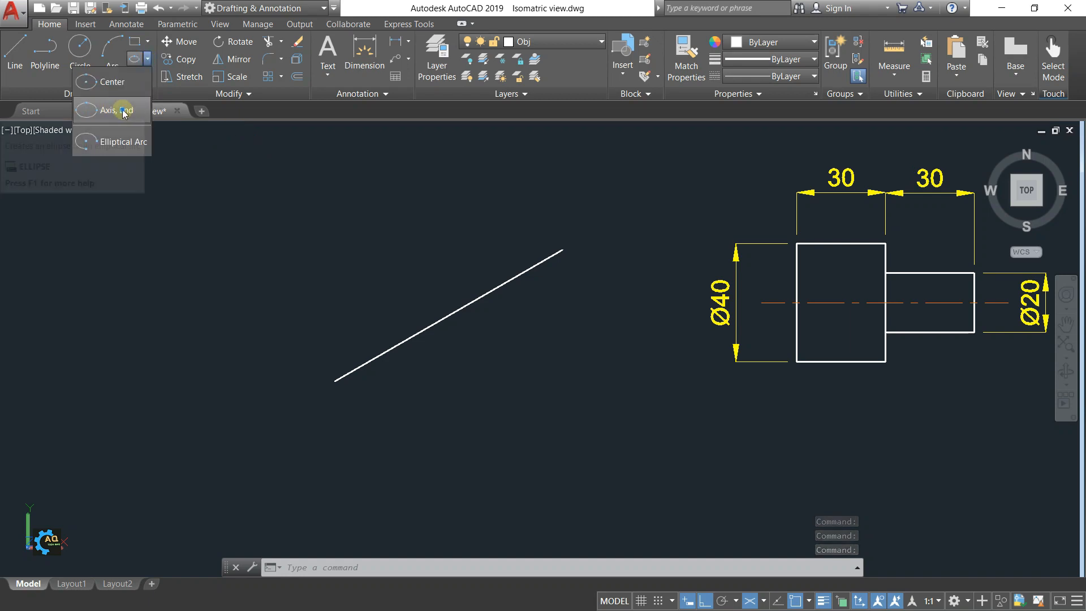
{"action": "left_click", "coordinate": [125, 114]}
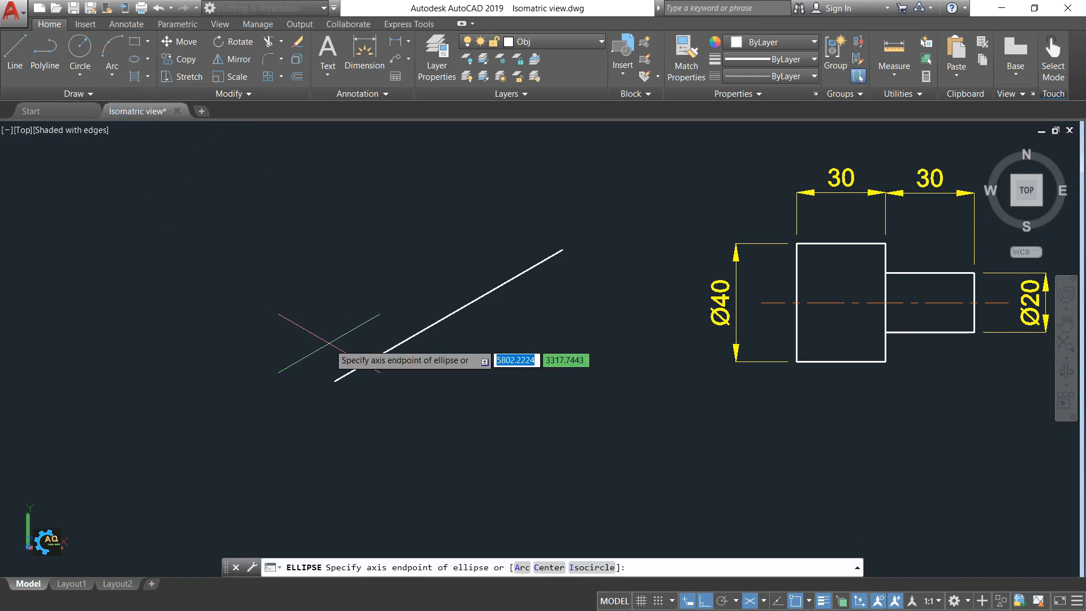
{"action": "left_click", "coordinate": [582, 568]}
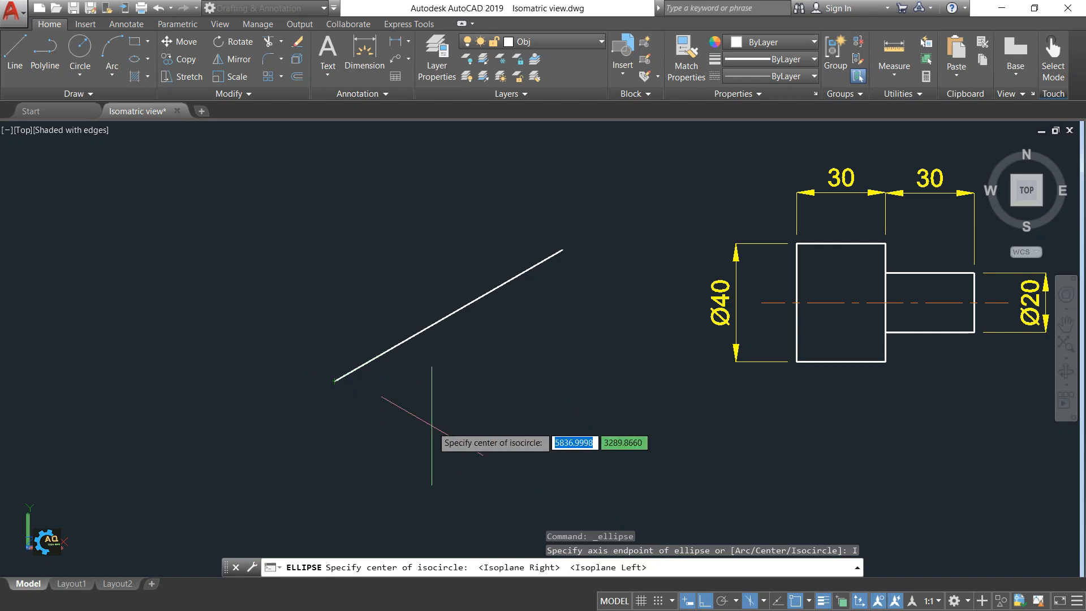
{"action": "left_click", "coordinate": [335, 381]}
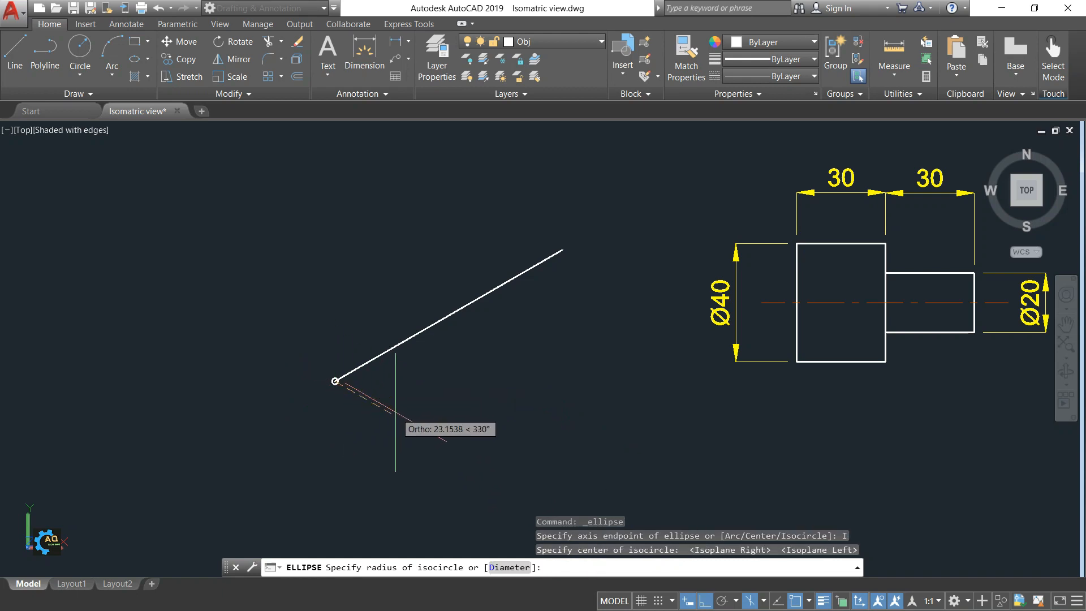
{"action": "type", "text": "20"}
{"action": "key", "text": "Return"}
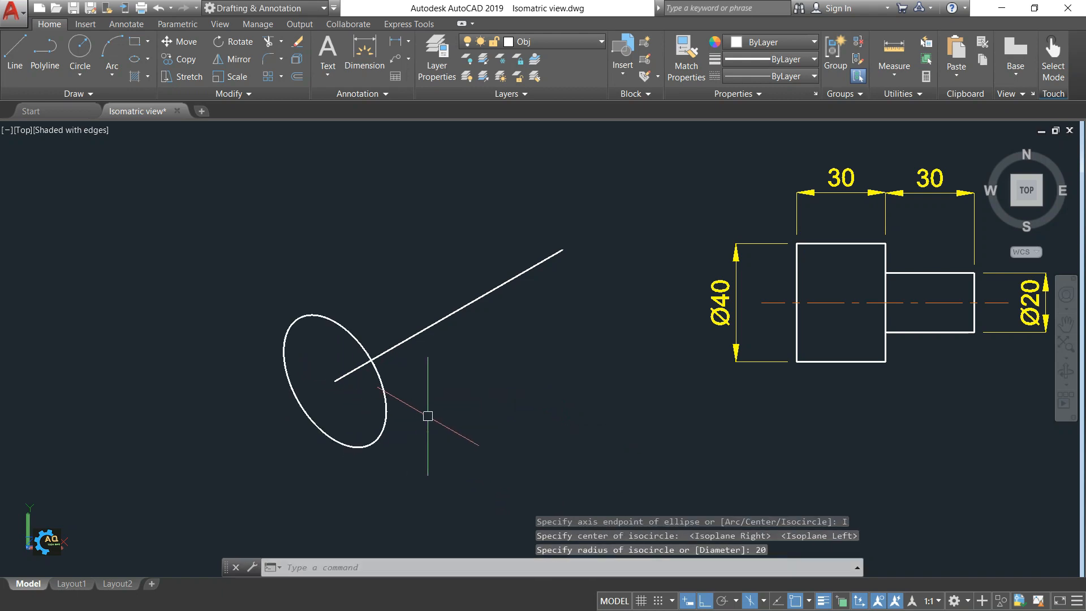
{"action": "middle_click_drag", "start_coordinate": [432, 377], "coordinate": [459, 361]}
{"action": "key", "text": "Escape"}
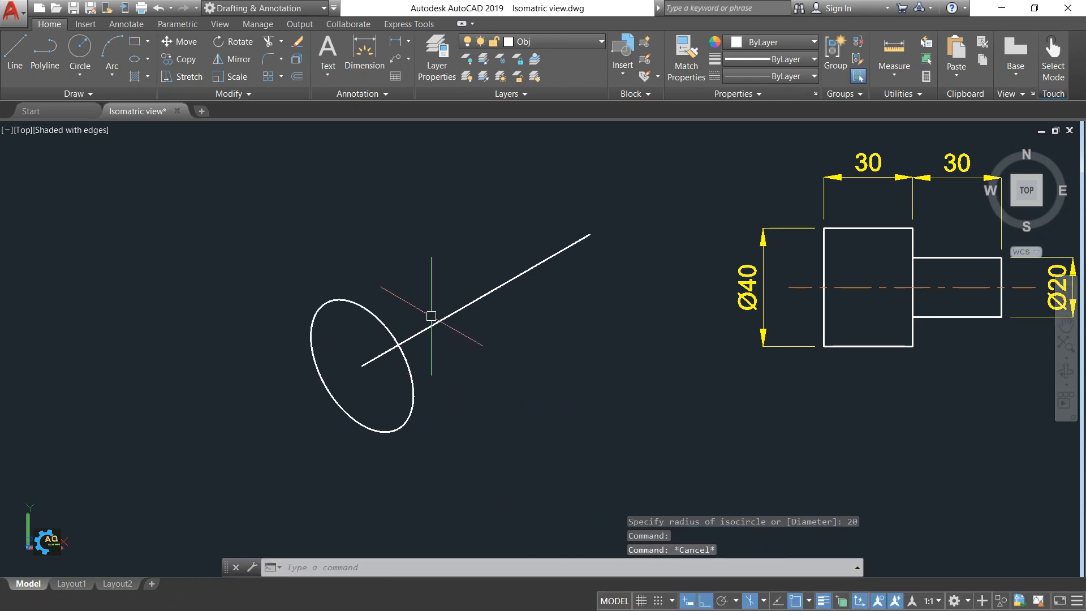
- Delete the 30° line that starts at the isocircle's centre
{"action": "left_click", "coordinate": [431, 314]}
{"action": "middle_click_drag", "start_coordinate": [447, 317], "coordinate": [437, 328]}
{"action": "key", "text": "Delete"}
{"action": "middle_click", "coordinate": [493, 367]}
- Draw a 30-long line at 30° on isoplane Top, starting from the isocircle's centre, and turn Ortho off
{"action": "type", "text": "l"}
{"action": "key", "text": "Return"}
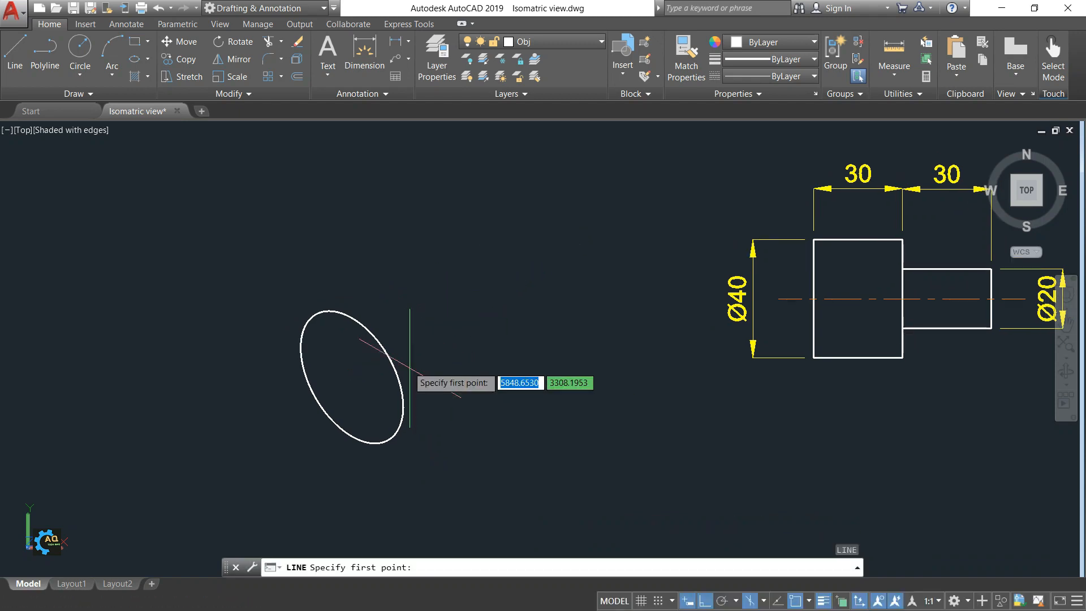
{"action": "left_click", "coordinate": [352, 377]}
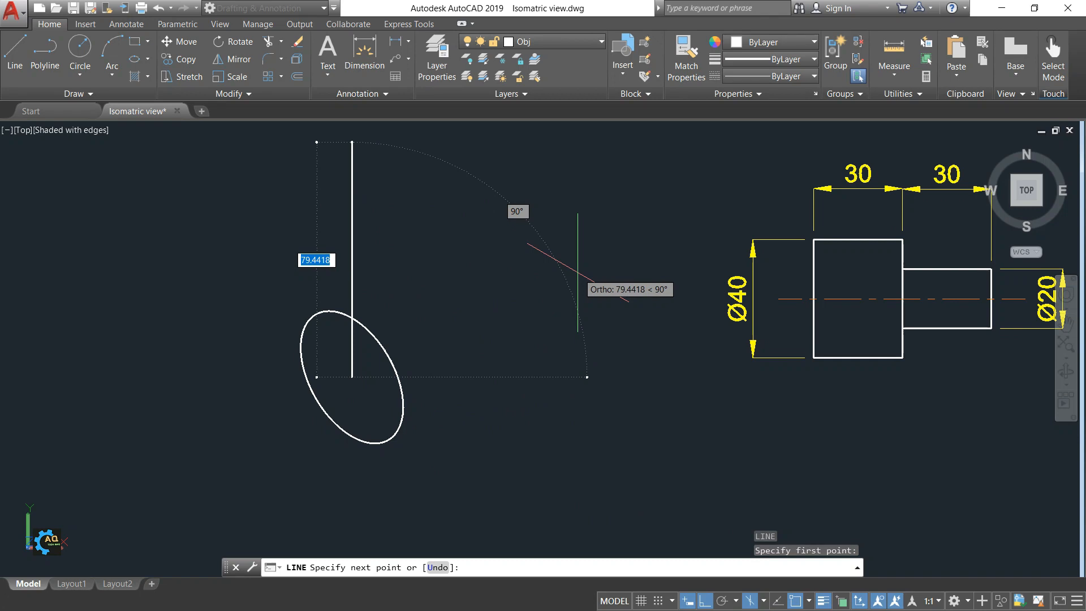
{"action": "key", "text": "F5"}
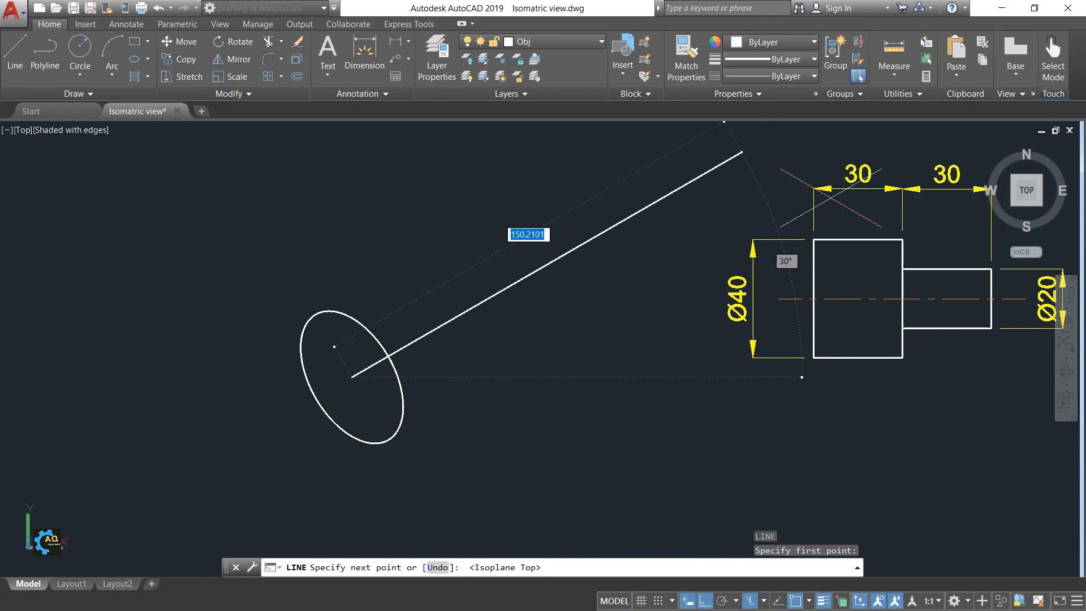
{"action": "type", "text": "30"}
{"action": "key", "text": "Return"}
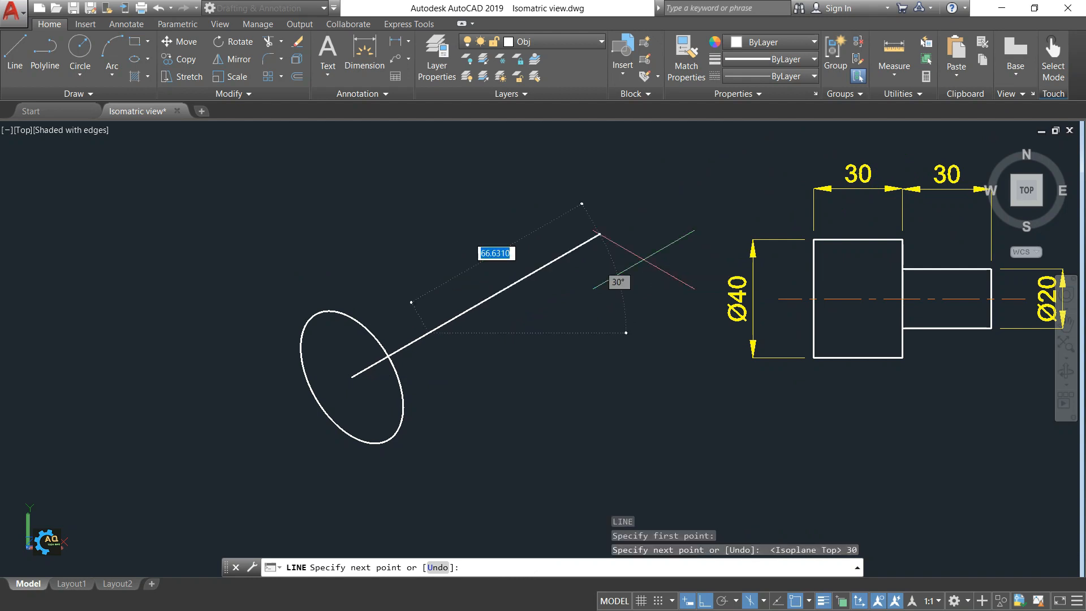
{"action": "key", "text": "Escape"}
{"action": "key", "text": "F10"}
{"action": "key", "text": "F10"}
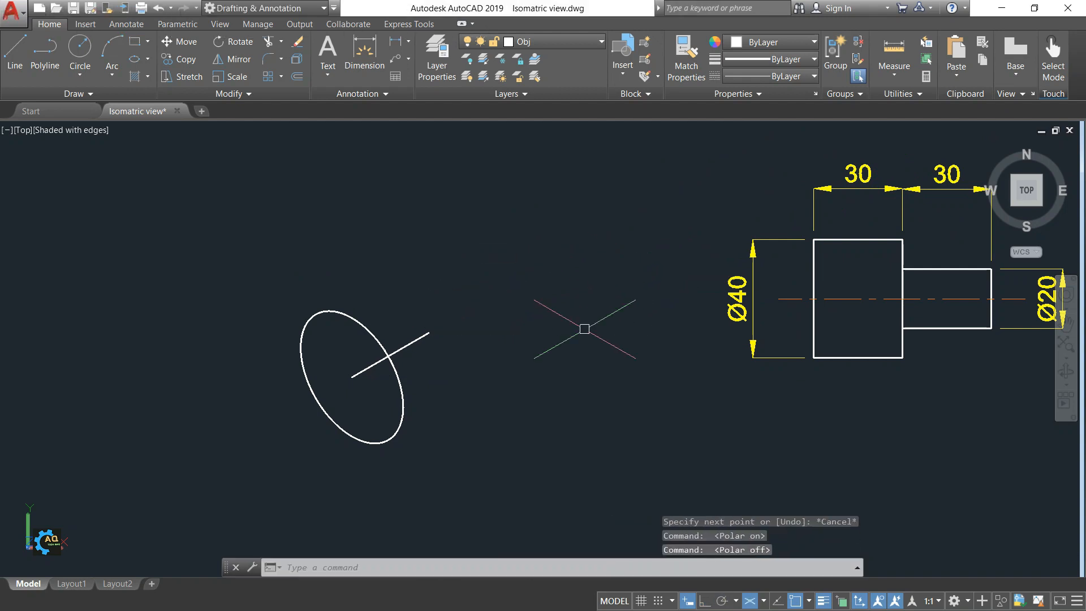
- Copy the isocircle from the lower end of the 30° line to its upper end
{"action": "middle_click_drag", "start_coordinate": [547, 324], "coordinate": [580, 310]}
{"action": "type", "text": "co"}
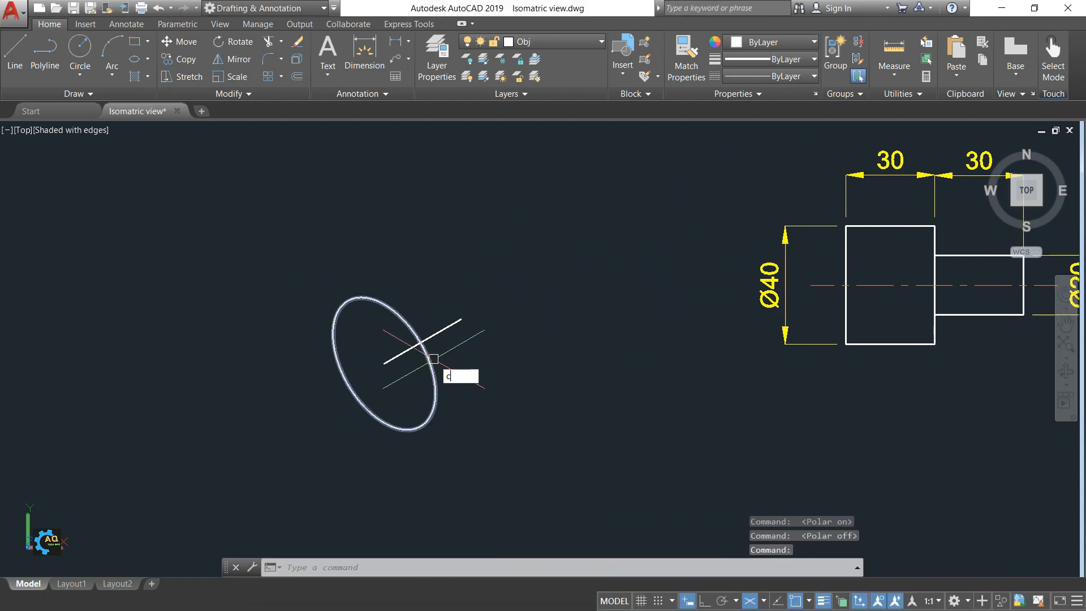
{"action": "key", "text": "Return"}
{"action": "left_click", "coordinate": [420, 327]}
{"action": "key", "text": "Return"}
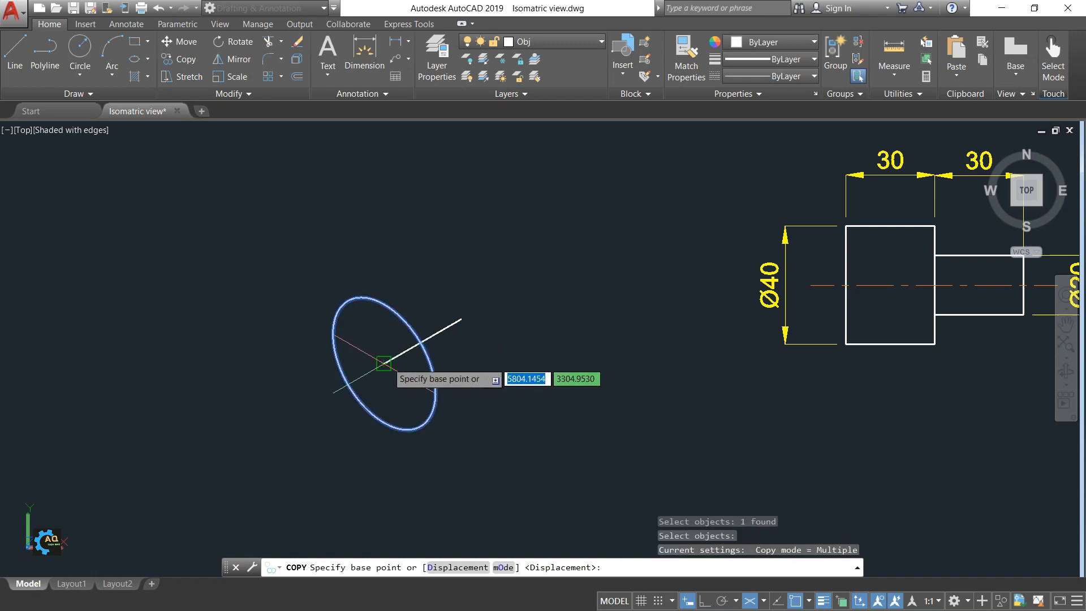
{"action": "left_click", "coordinate": [384, 363]}
{"action": "left_click", "coordinate": [461, 320]}
{"action": "key", "text": "Escape"}
{"action": "scroll", "coordinate": [560, 338], "scroll_direction": "up", "scroll_amount": 3}
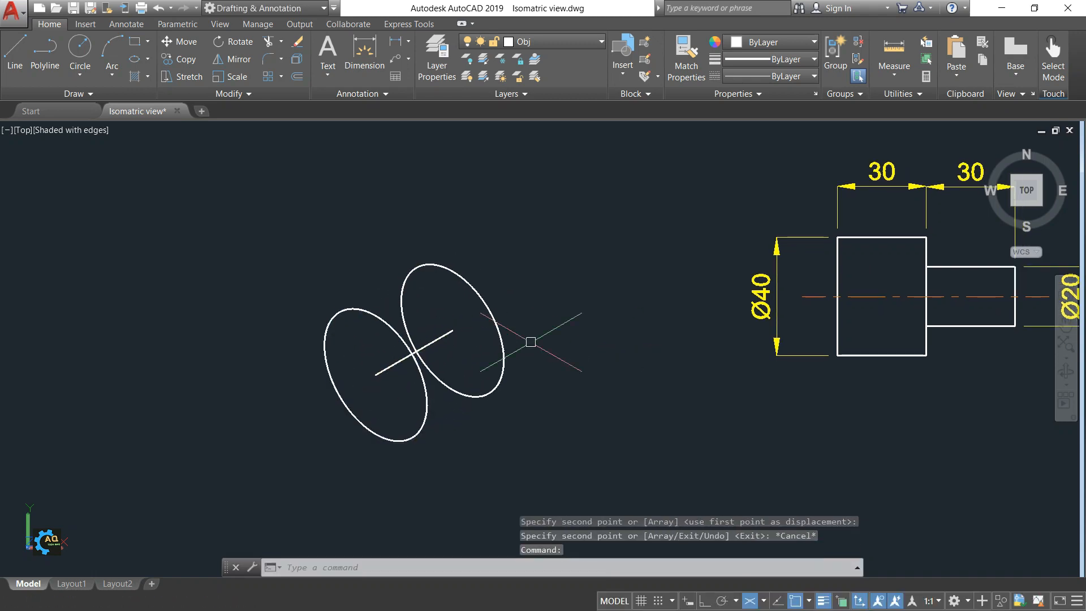
- Copy the 30° line by its lower end to a point on the second isocircle's outer edge
{"action": "middle_click_drag", "start_coordinate": [443, 340], "coordinate": [489, 326]}
{"action": "type", "text": "o"}
{"action": "key", "text": "Return"}
{"action": "left_click", "coordinate": [415, 350]}
{"action": "key", "text": "Return"}
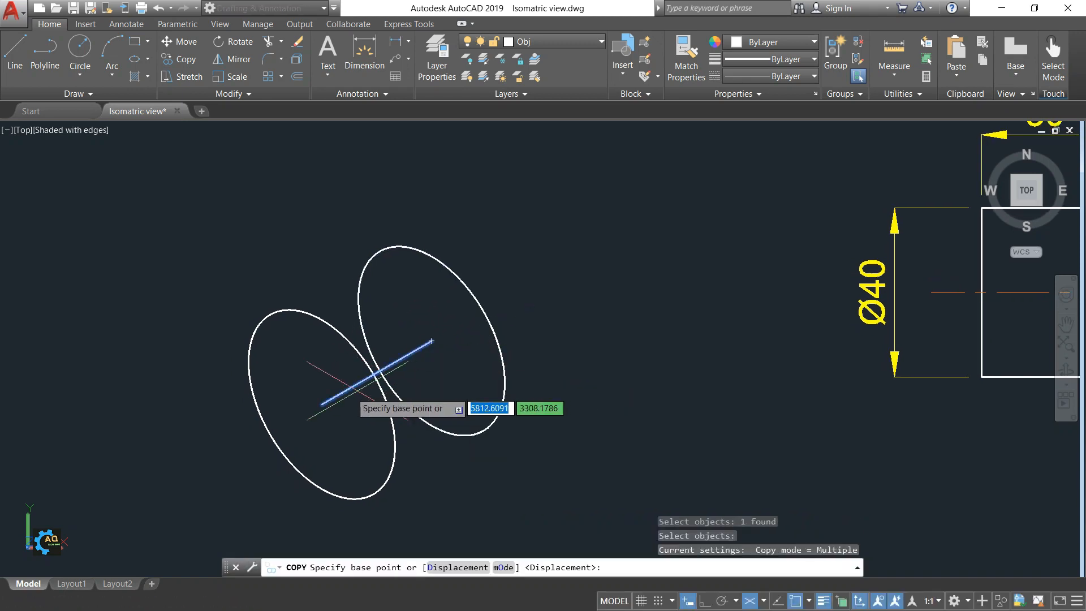
{"action": "left_click", "coordinate": [321, 404]}
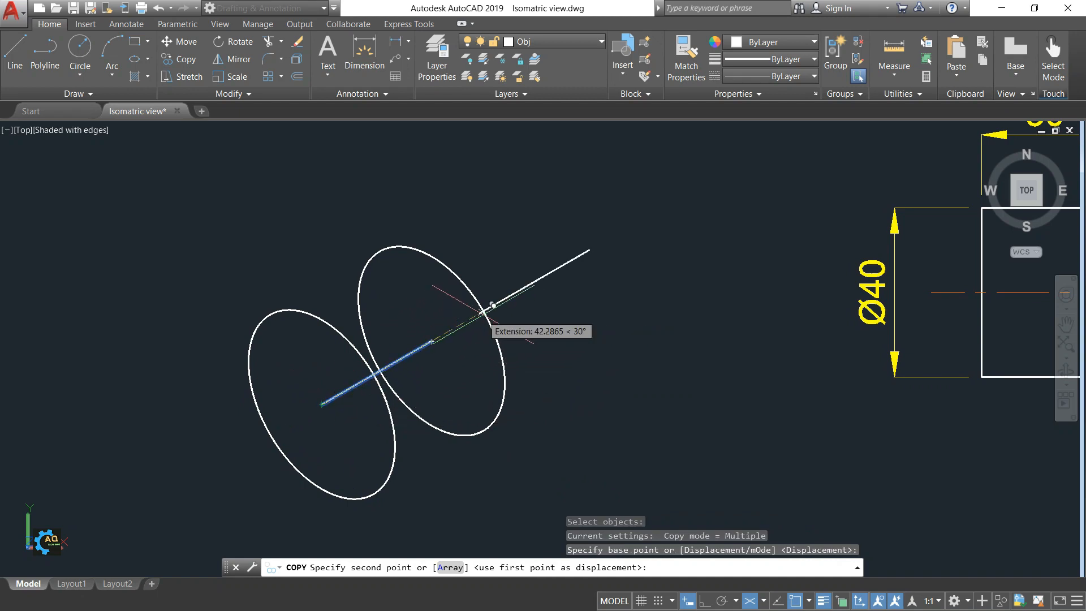
{"action": "left_click", "coordinate": [492, 305]}
{"action": "key", "text": "Escape"}
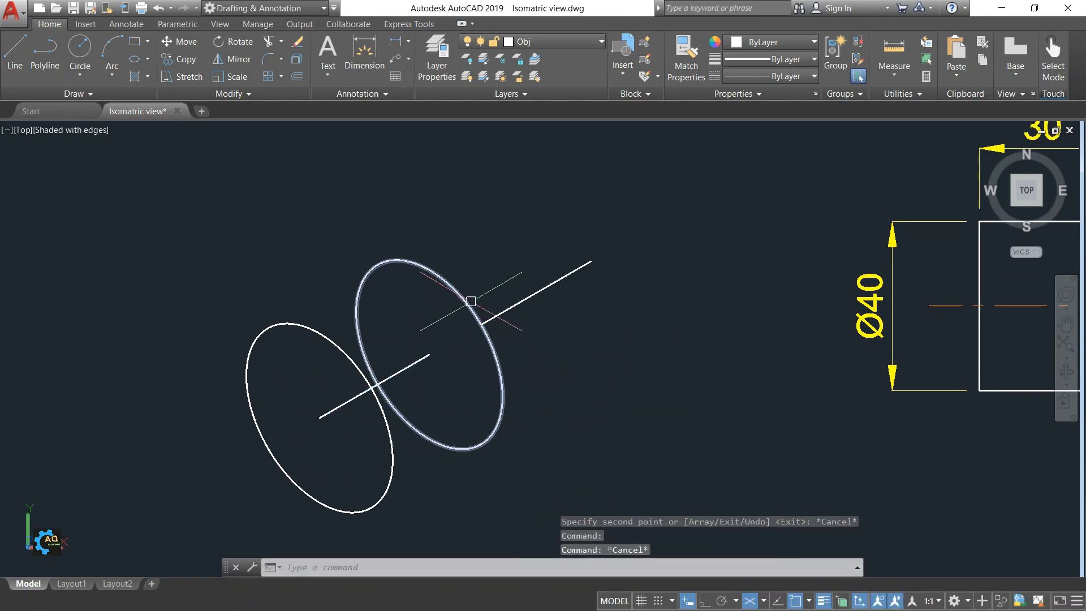
{"action": "key", "text": "Escape"}
- Delete the line copy that starts on the second isocircle's edge
{"action": "middle_click_drag", "start_coordinate": [528, 335], "coordinate": [518, 335]}
{"action": "mouse_move", "coordinate": [474, 382]}
{"action": "middle_mouse_down"}
{"action": "mouse_move", "coordinate": [506, 354]}
{"action": "mouse_move", "coordinate": [530, 372]}
{"action": "middle_mouse_up"}
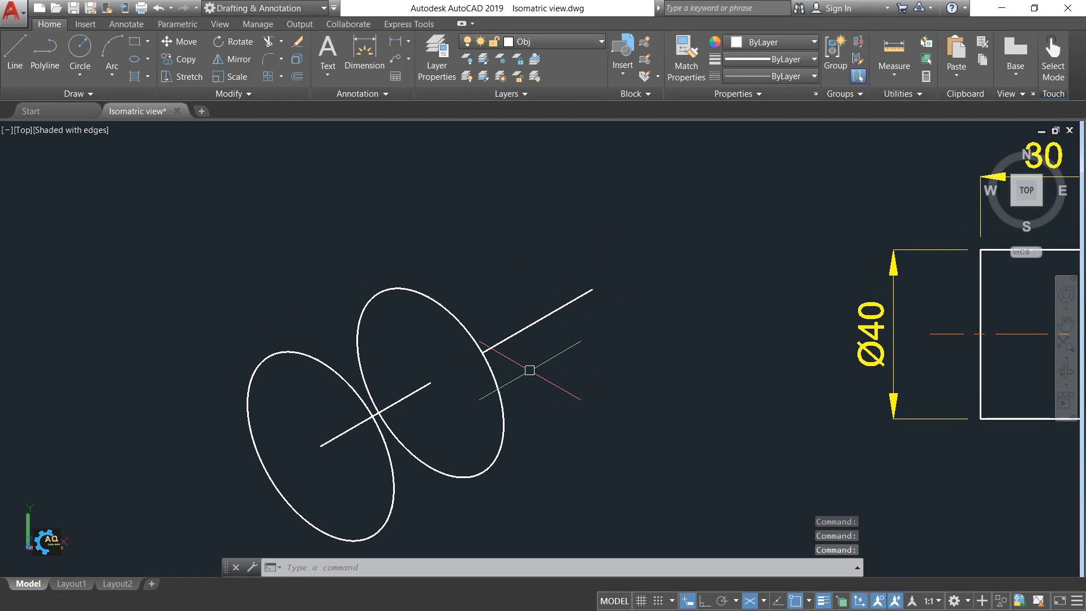
{"action": "left_click", "coordinate": [136, 62]}
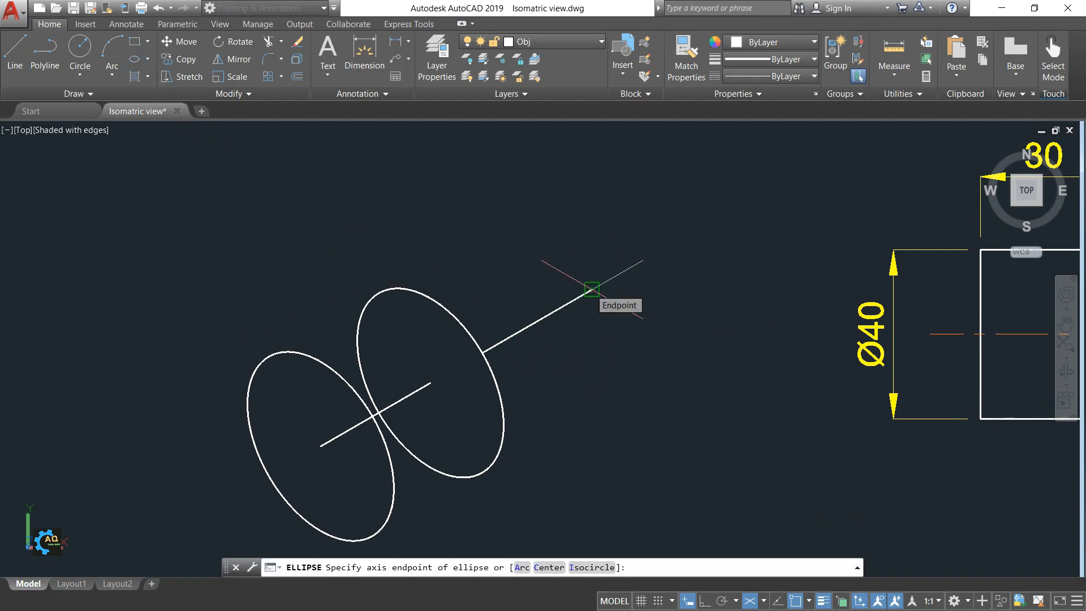
{"action": "key", "text": "Escape"}
{"action": "left_click", "coordinate": [546, 314]}
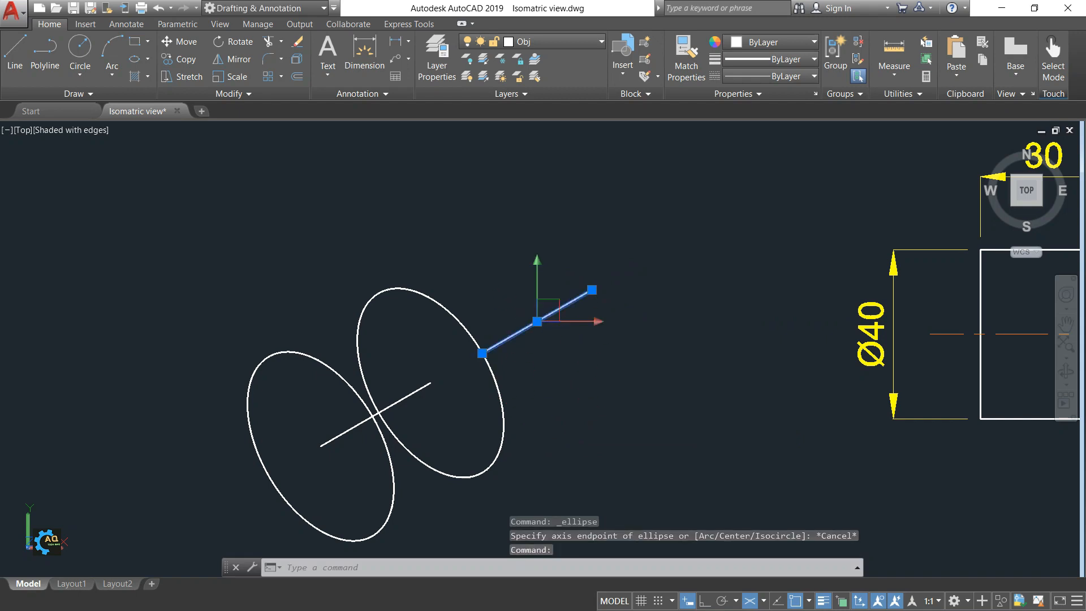
{"action": "key", "text": "Delete"}
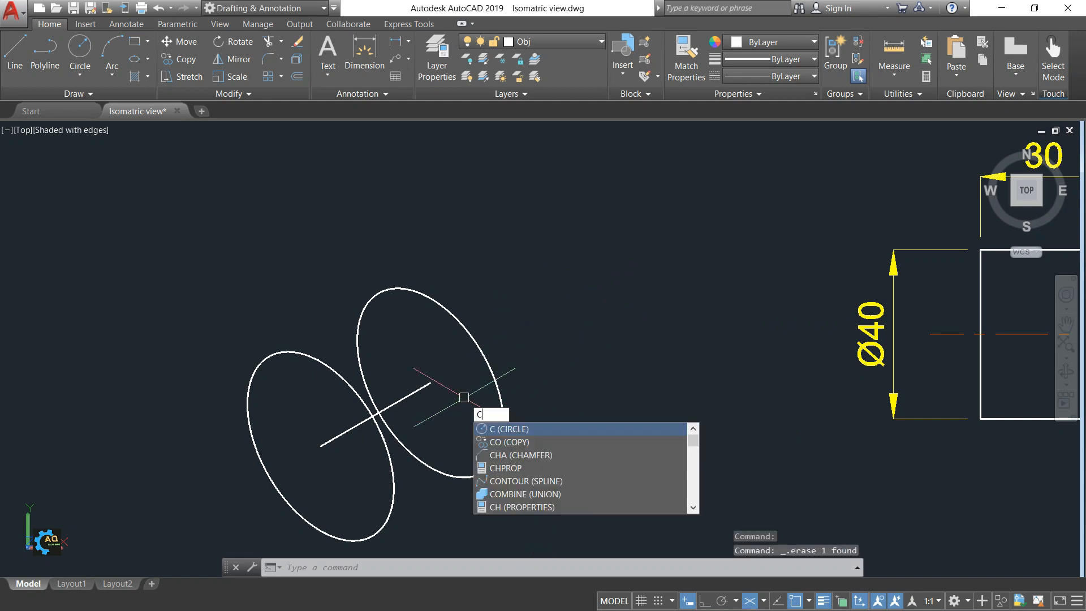
- Copy the 30° centre line from its lower end to its upper end, extending the axis through the second isocircle
{"action": "type", "text": "o"}
{"action": "key", "text": "Return"}
{"action": "left_click", "coordinate": [426, 387]}
{"action": "key", "text": "Return"}
{"action": "left_click", "coordinate": [321, 446]}
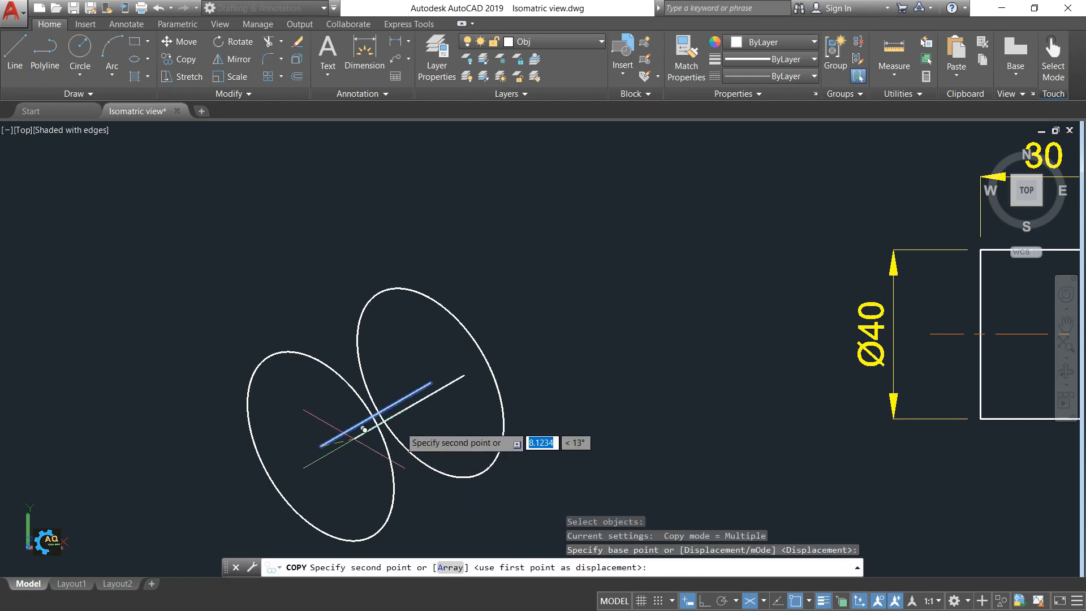
{"action": "left_click", "coordinate": [432, 382]}
{"action": "key", "text": "Escape"}
- Draw an isocircle on isoplane Left for the Ø20 shaft end, centred on the upper end of the copied line
{"action": "mouse_move", "coordinate": [521, 387]}
{"action": "middle_mouse_down"}
{"action": "mouse_move", "coordinate": [548, 362]}
{"action": "mouse_move", "coordinate": [570, 371]}
{"action": "mouse_move", "coordinate": [528, 349]}
{"action": "middle_mouse_up"}
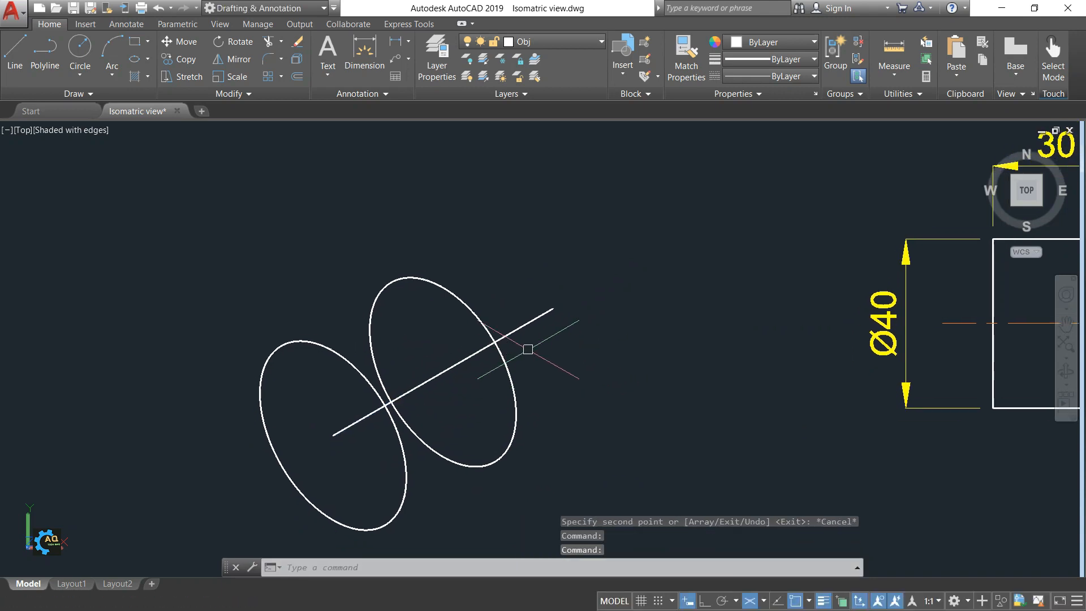
{"action": "left_click", "coordinate": [136, 60]}
{"action": "left_click", "coordinate": [586, 567]}
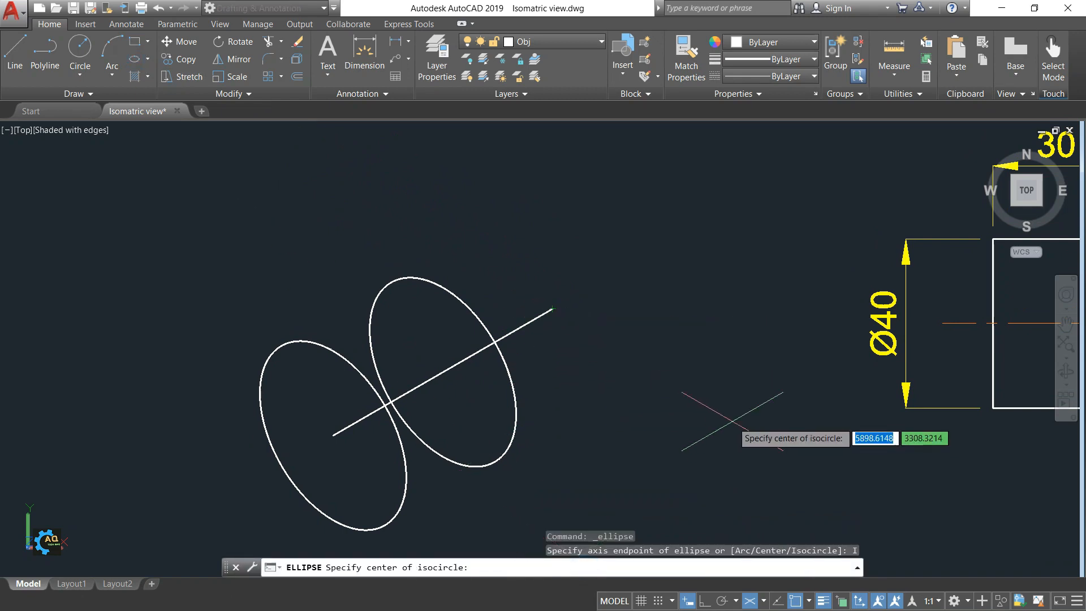
{"action": "key", "text": "F5"}
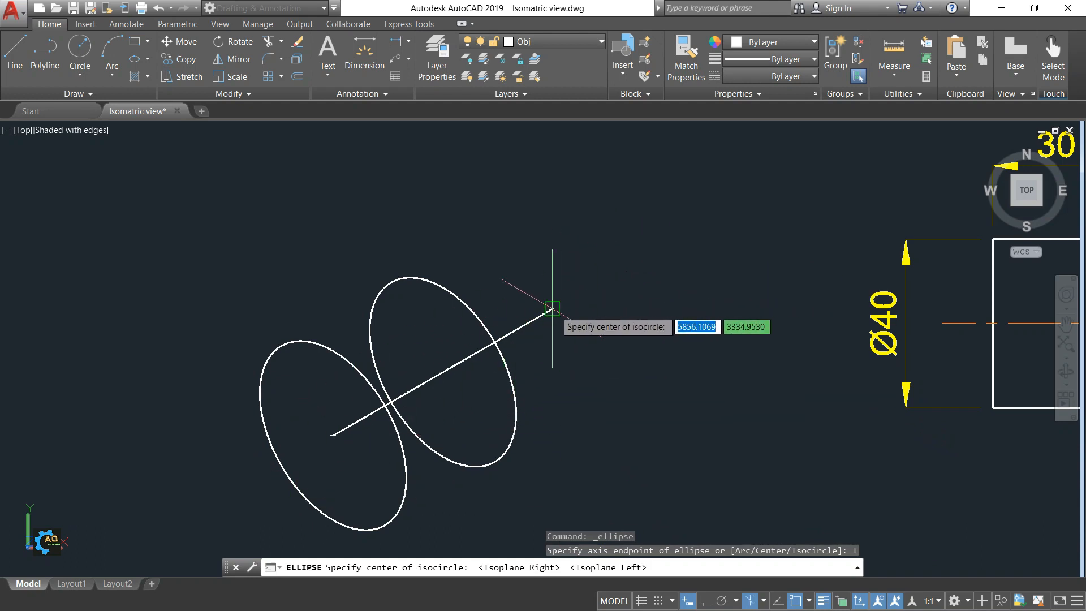
{"action": "left_click", "coordinate": [552, 309]}
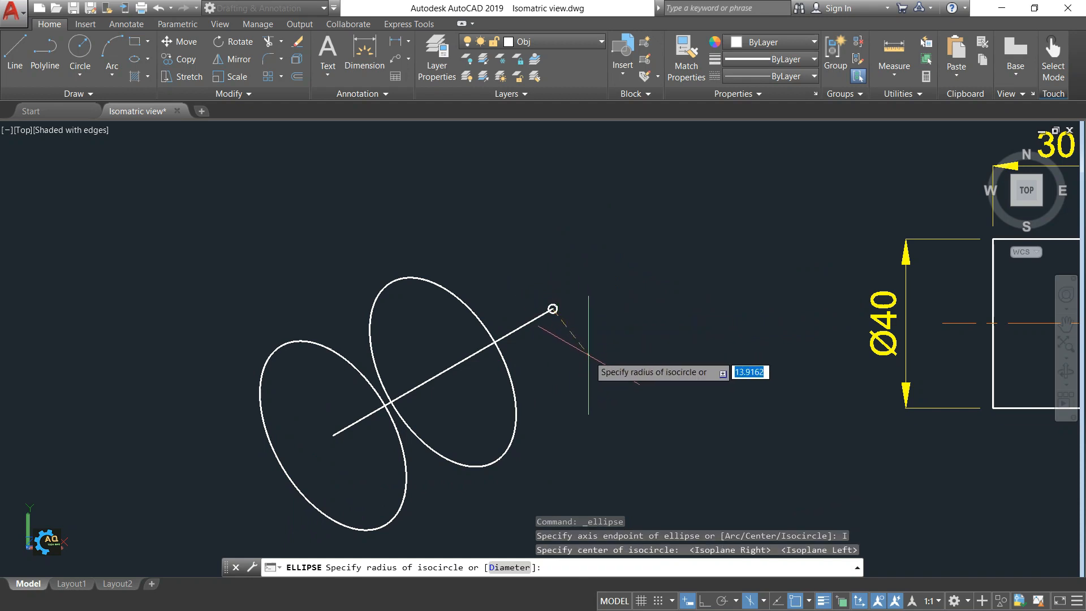
{"action": "key", "text": "Return"}
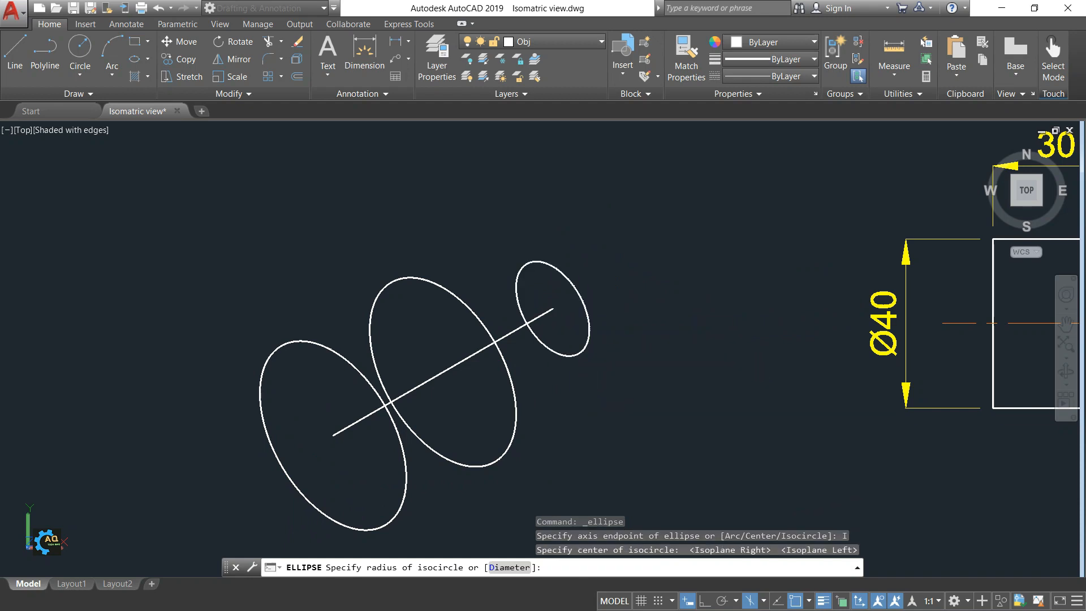
- With Ortho on and isoplane Top, draw a line about 25 long from the small isocircle's upper edge into the middle isocircle
{"action": "middle_click_drag", "start_coordinate": [585, 240], "coordinate": [572, 235]}
{"action": "type", "text": "l"}
{"action": "key", "text": "Return"}
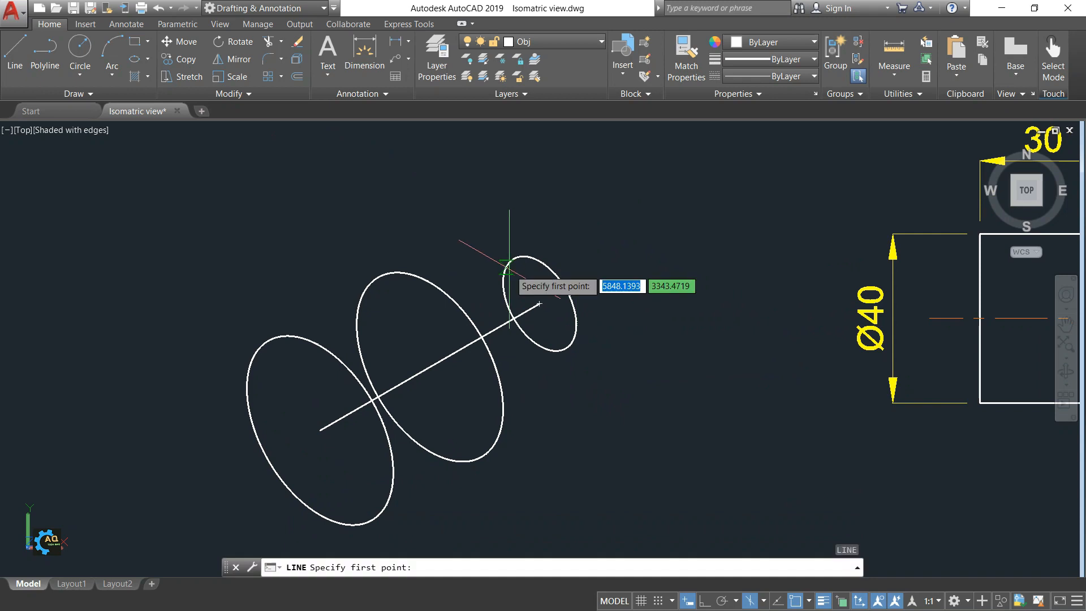
{"action": "left_click", "coordinate": [513, 259]}
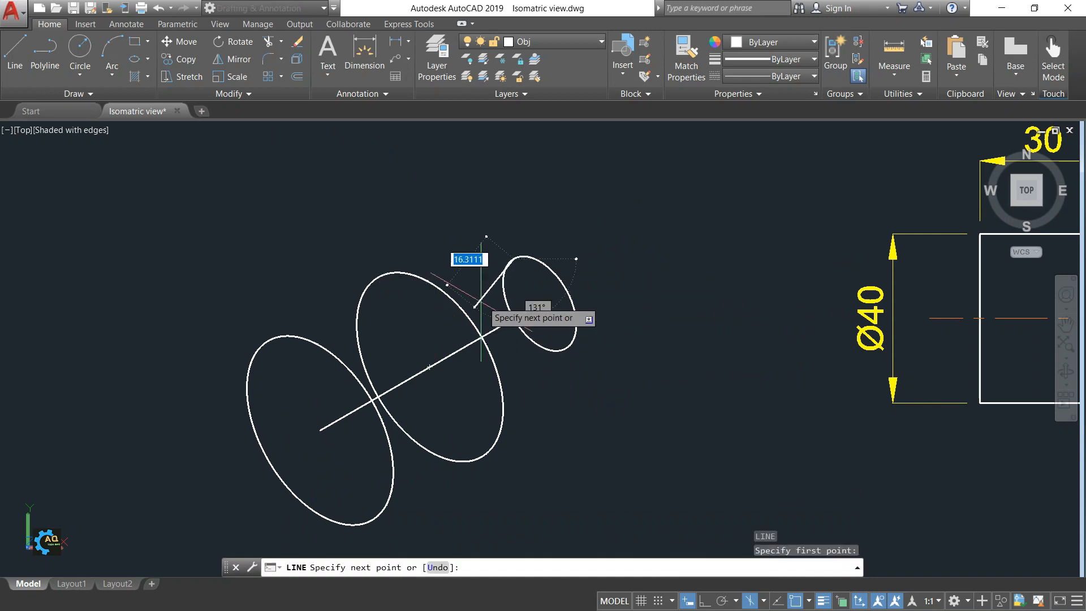
{"action": "left_click", "coordinate": [704, 602]}
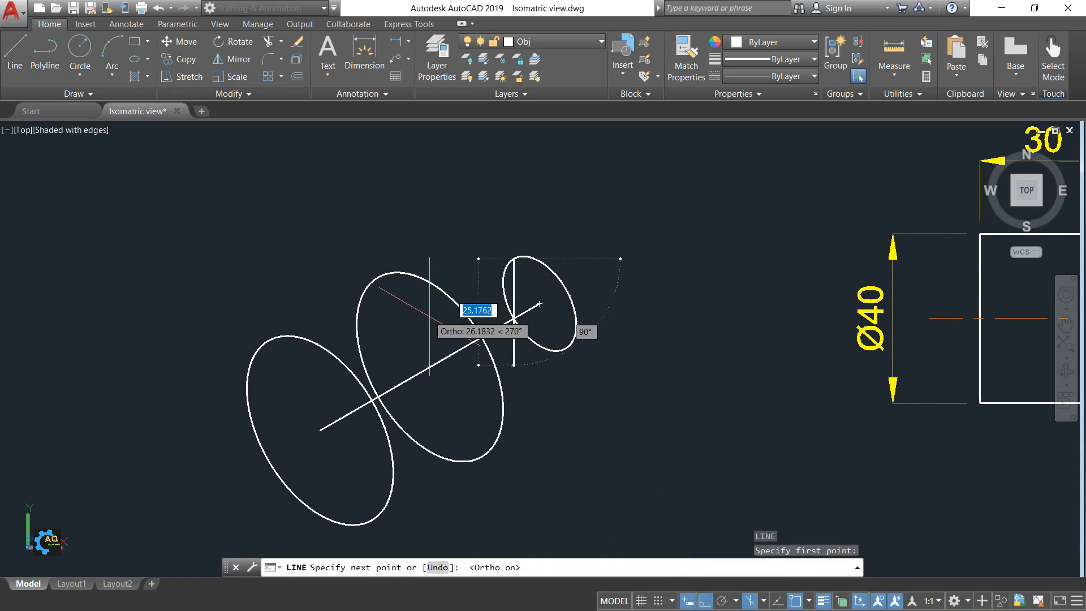
{"action": "key", "text": "F5"}
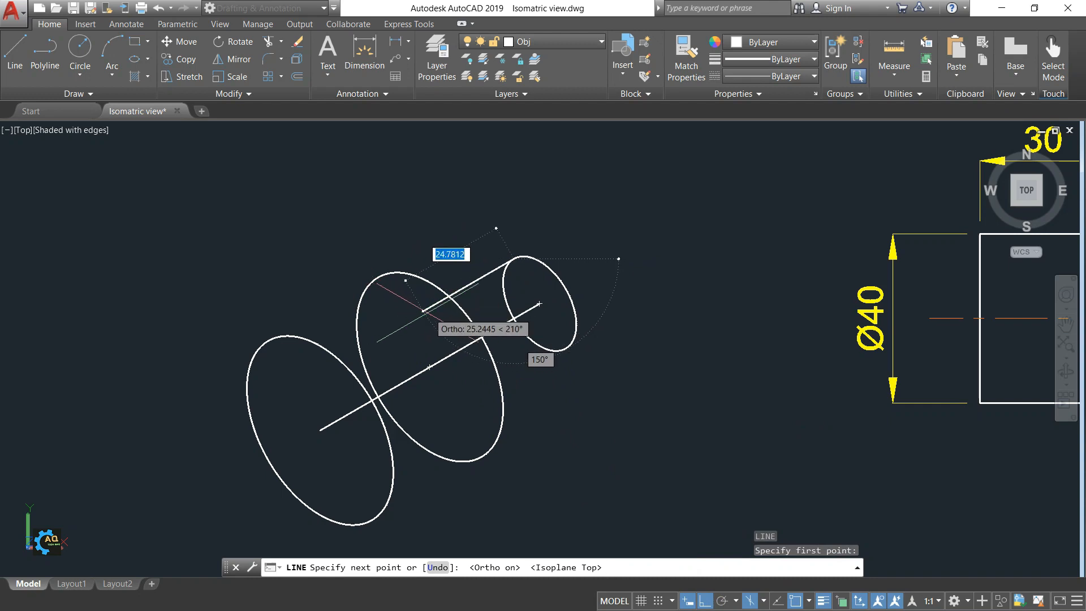
{"action": "left_click", "coordinate": [428, 319]}
{"action": "key", "text": "Escape"}
{"action": "key", "text": "Escape"}
- Trim the part of the small cylinder's upper edge line that lies inside the middle isocircle
{"action": "type", "text": "tr"}
{"action": "key", "text": "Return"}
{"action": "key", "text": "Return"}
{"action": "left_click", "coordinate": [429, 307]}
{"action": "key", "text": "Escape"}
{"action": "key", "text": "Escape"}
- Draw the large cylinder's upper edge line between the upper left edges of the two large isocircles
{"action": "type", "text": "l"}
{"action": "key", "text": "Return"}
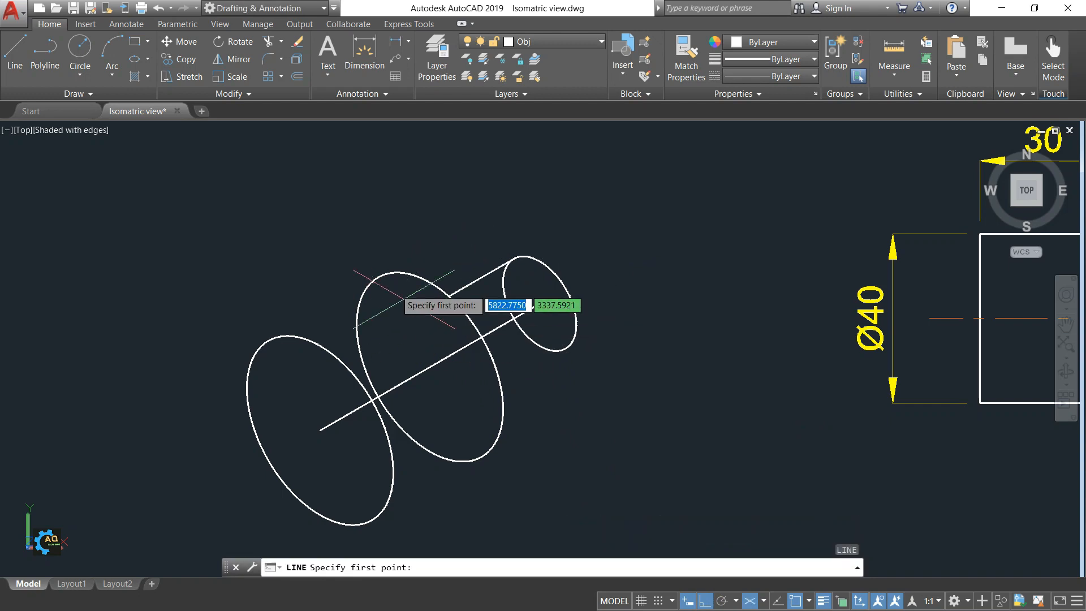
{"action": "left_click", "coordinate": [377, 277]}
{"action": "left_click", "coordinate": [268, 340]}
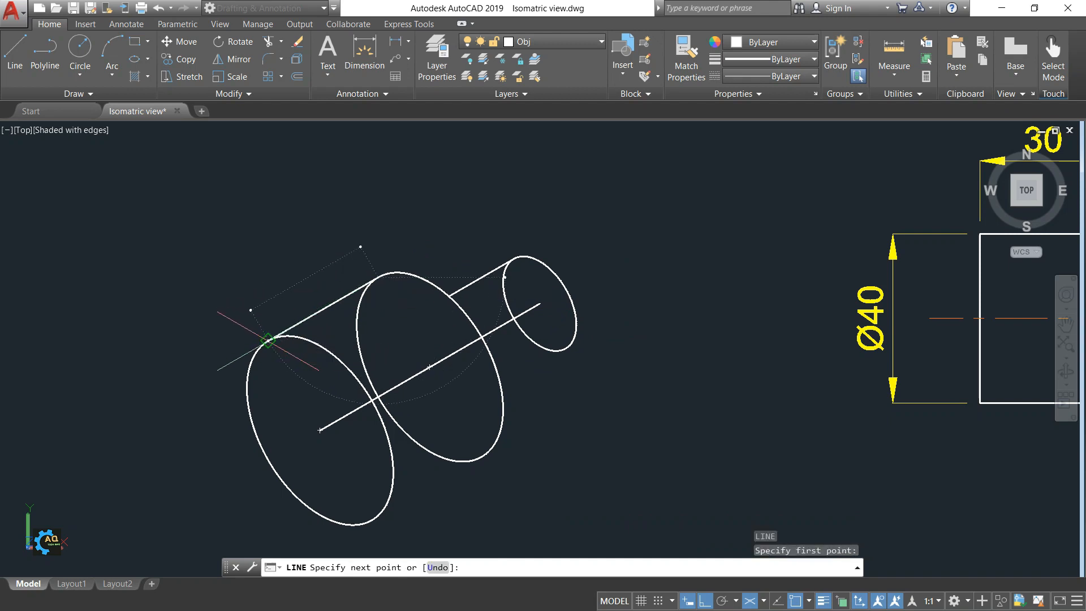
{"action": "key", "text": "Escape"}
{"action": "key", "text": "Escape"}
{"action": "key", "text": "Escape"}
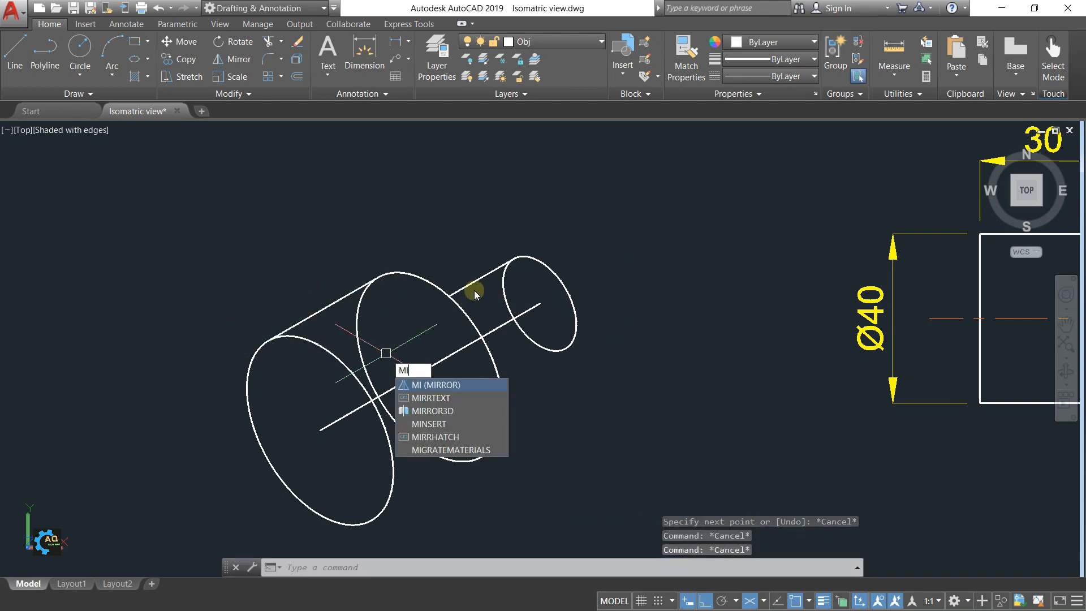
- Mirror both upper edge lines about the 30° centre axis, keeping the source lines
{"action": "key", "text": "Return"}
{"action": "left_click", "coordinate": [487, 275]}
{"action": "left_click", "coordinate": [345, 295]}
{"action": "key", "text": "Return"}
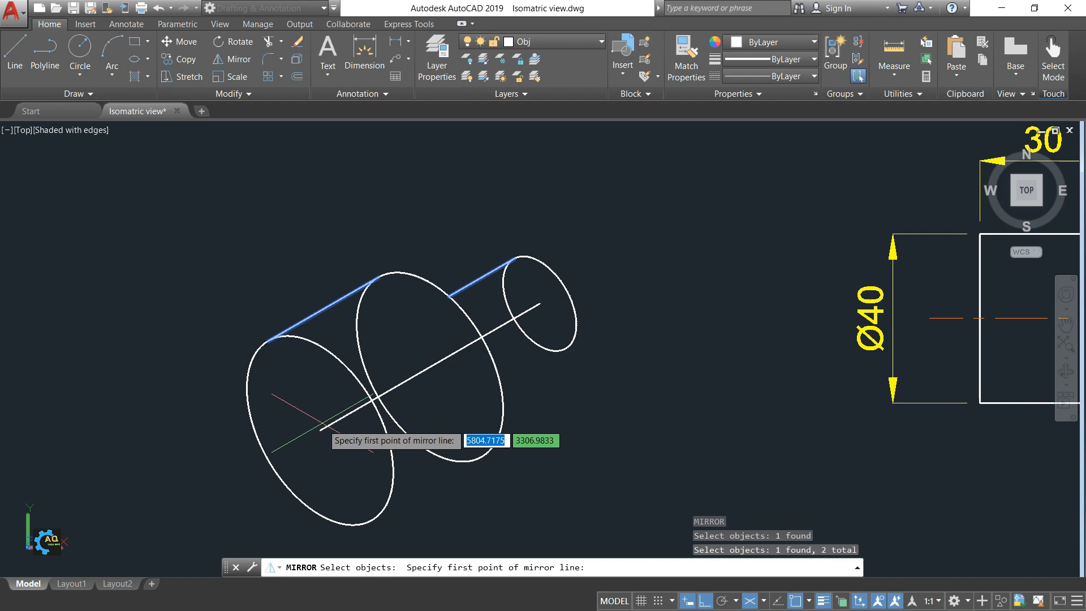
{"action": "left_click", "coordinate": [321, 430]}
{"action": "left_click", "coordinate": [212, 479]}
{"action": "key", "text": "Return"}
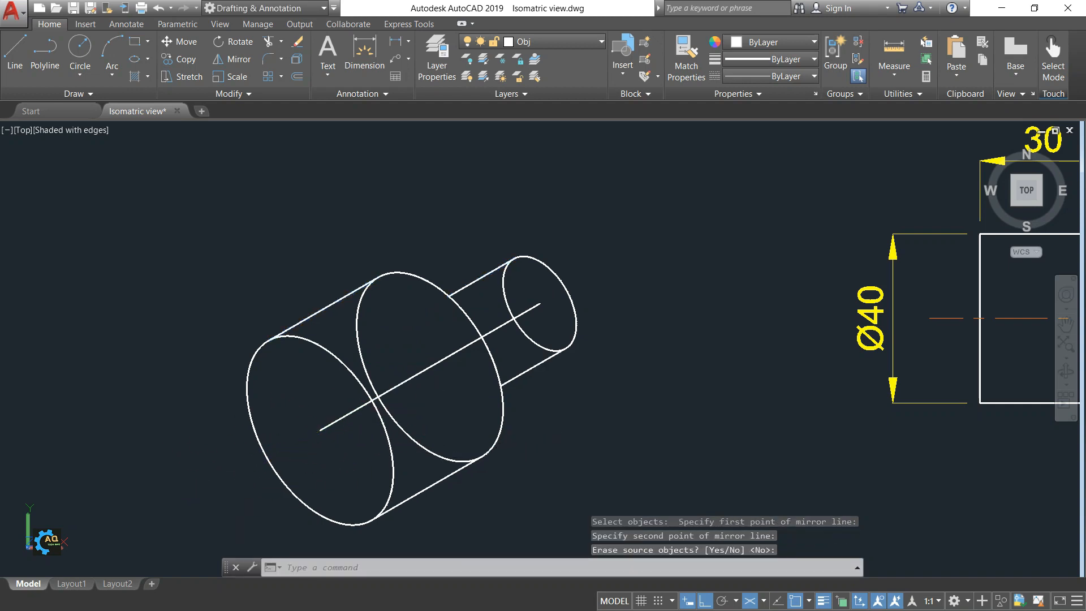
- Trim the hidden portions of the middle isocircle and the small isocircle inside the shaft outline
{"action": "type", "text": "tr"}
{"action": "key", "text": "Return"}
{"action": "key", "text": "Return"}
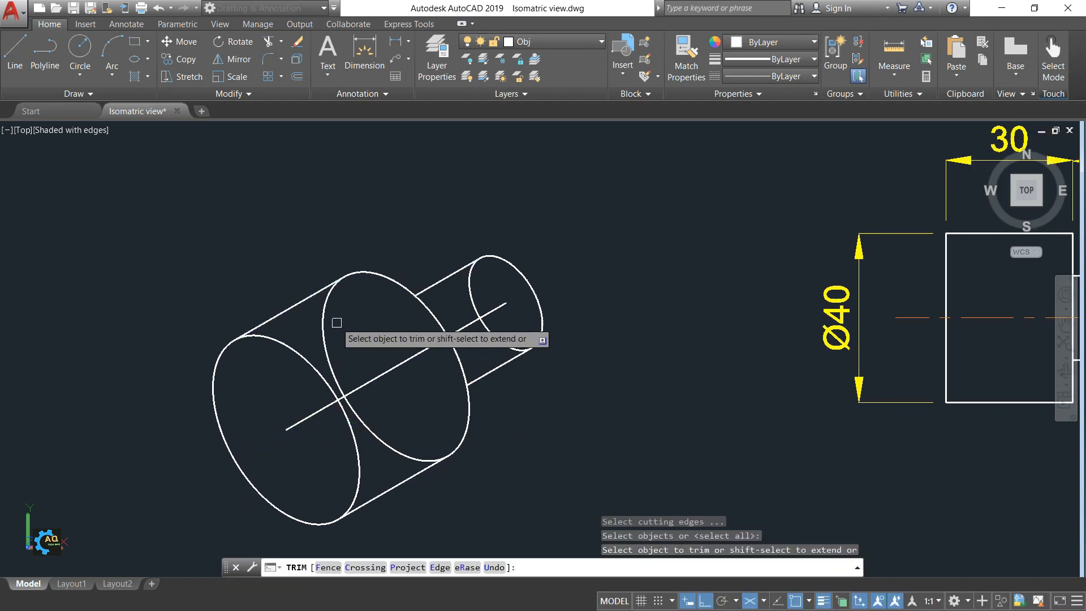
{"action": "left_click", "coordinate": [326, 313]}
{"action": "left_click", "coordinate": [368, 432]}
{"action": "left_click", "coordinate": [473, 295]}
{"action": "left_click", "coordinate": [480, 321]}
{"action": "key", "text": "Escape"}
- Stretch the outer ends of the two centre line segments along the axis beyond both ends of the shaft
{"action": "middle_click_drag", "start_coordinate": [592, 390], "coordinate": [582, 338]}
{"action": "scroll", "coordinate": [511, 328], "scroll_direction": "down", "scroll_amount": 2}
{"action": "middle_click_drag", "start_coordinate": [345, 421], "coordinate": [335, 430]}
{"action": "left_click", "coordinate": [484, 294]}
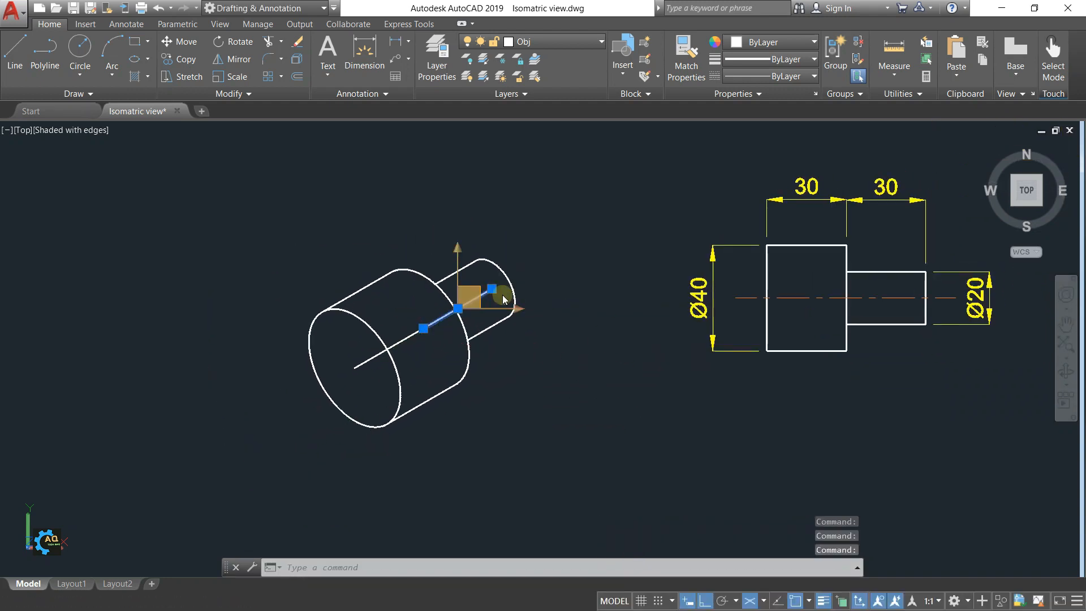
{"action": "left_click", "coordinate": [496, 287]}
{"action": "left_click", "coordinate": [530, 266]}
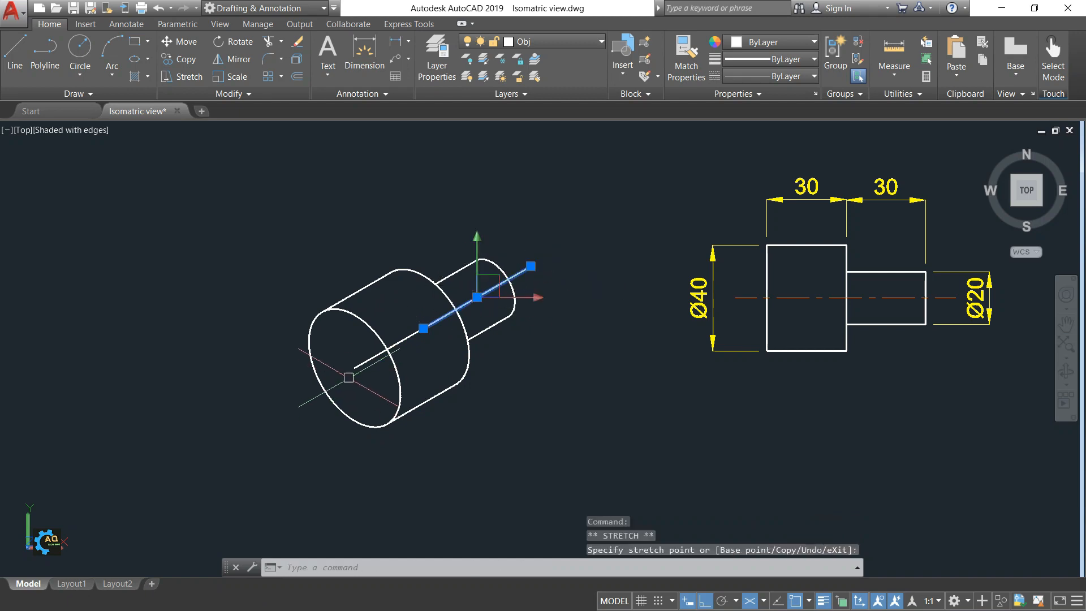
{"action": "left_click", "coordinate": [303, 395]}
{"action": "key", "text": "Escape"}
- Erase the centre line segment over the small cylinder and stretch the remaining segment along the axis past the shaft's small end
{"action": "middle_click_drag", "start_coordinate": [400, 346], "coordinate": [388, 361]}
{"action": "left_click", "coordinate": [470, 311]}
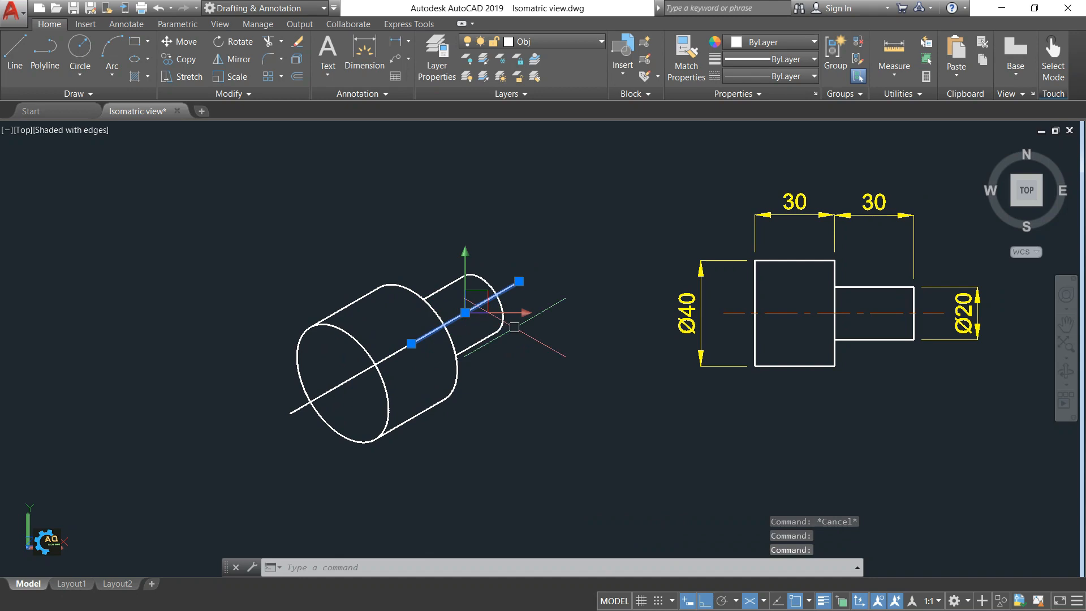
{"action": "key", "text": "Delete"}
{"action": "left_click", "coordinate": [391, 355]}
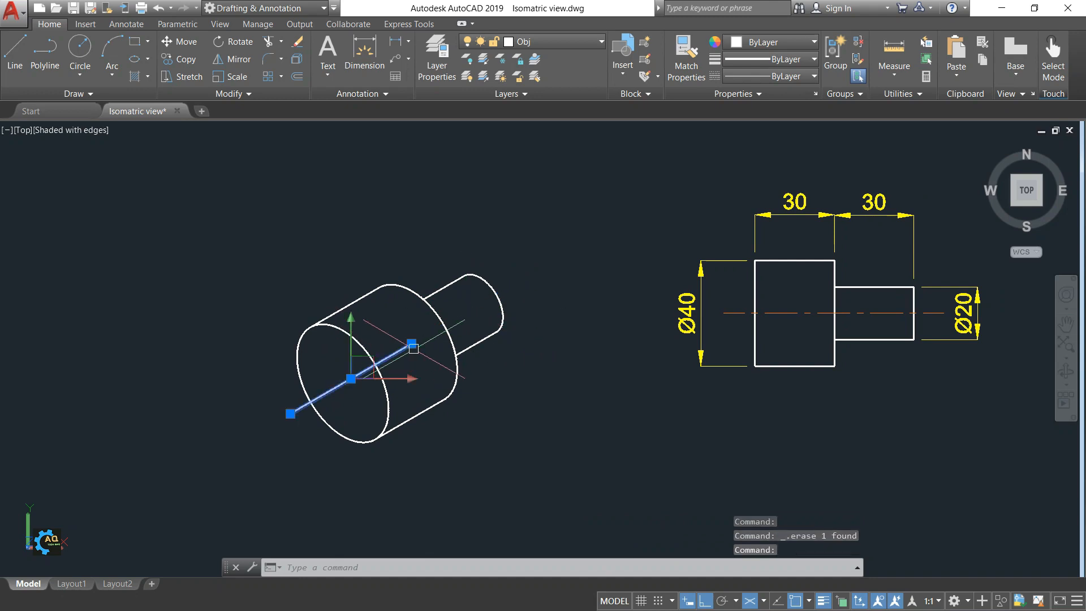
{"action": "left_click", "coordinate": [411, 343]}
{"action": "left_click", "coordinate": [512, 286]}
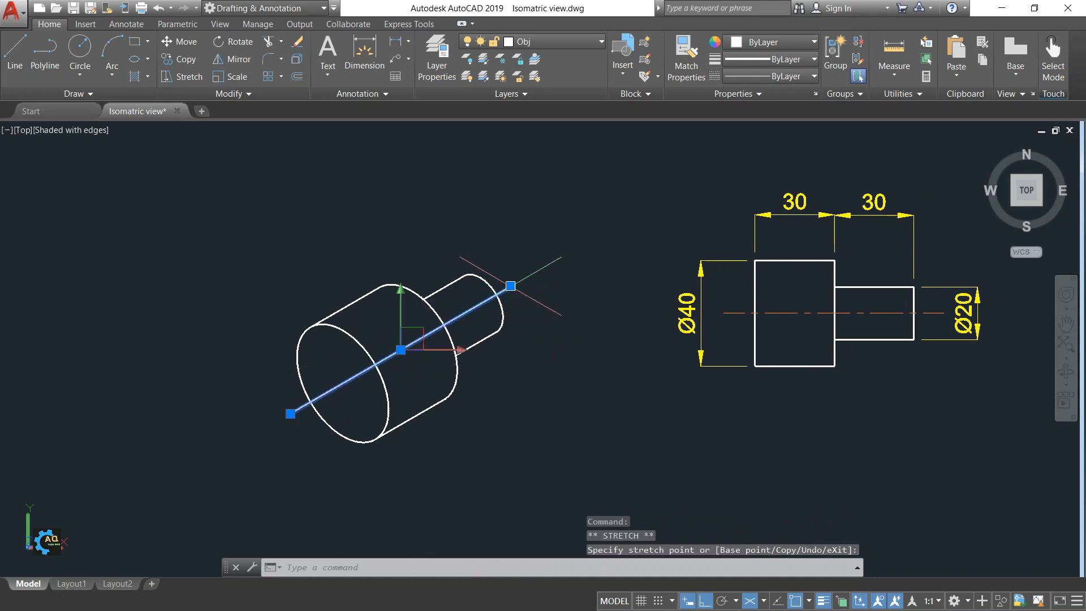
{"action": "key", "text": "Escape"}
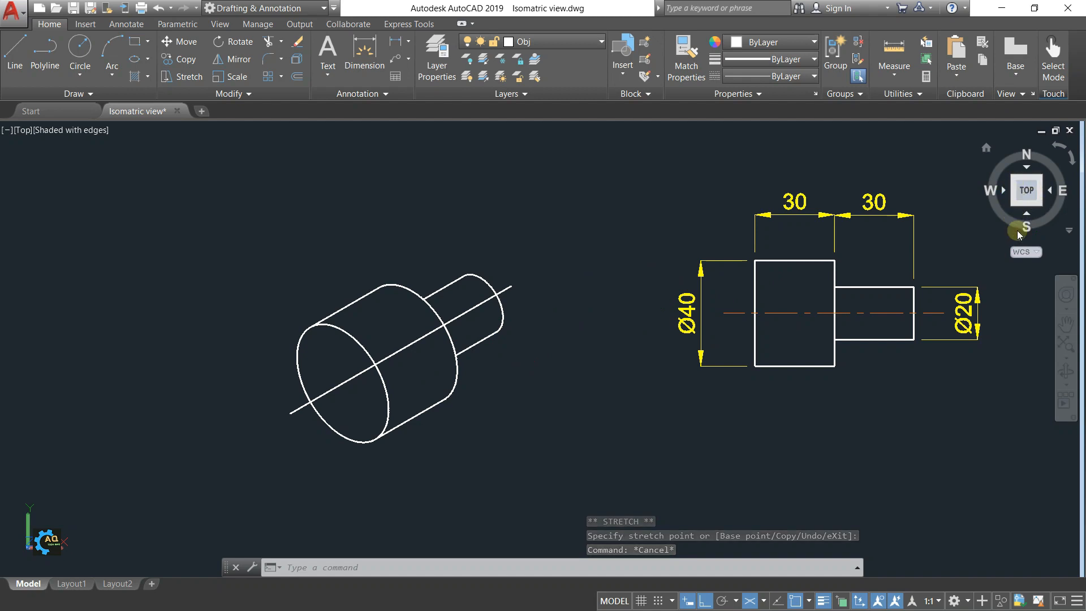
- Orbit the view with the Full Navigation Wheel and restore the Top view
{"action": "left_click", "coordinate": [1066, 309]}
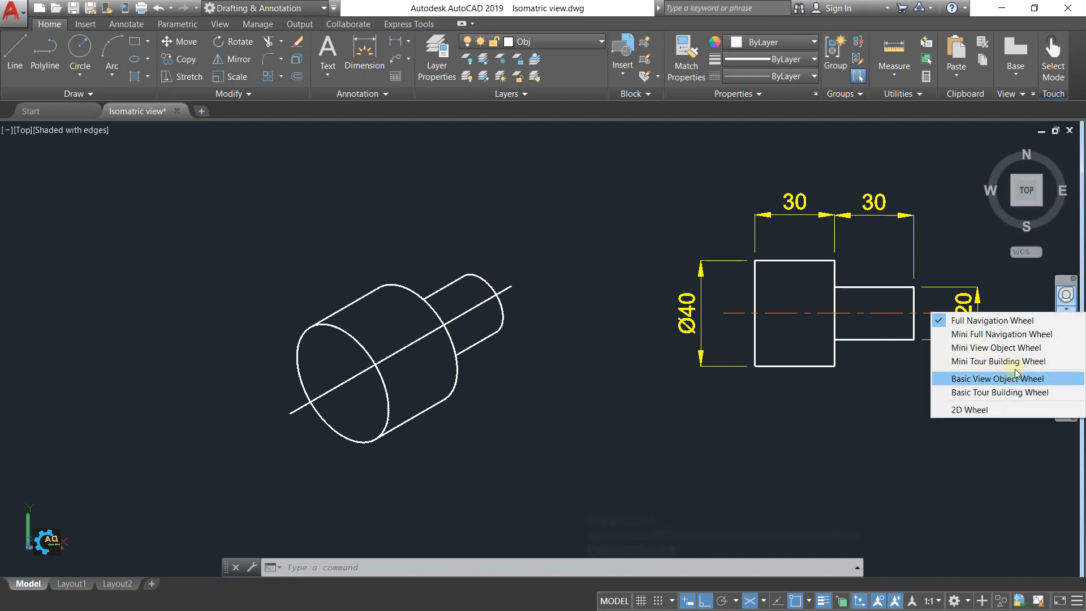
{"action": "left_click", "coordinate": [904, 271]}
{"action": "key", "text": "Escape"}
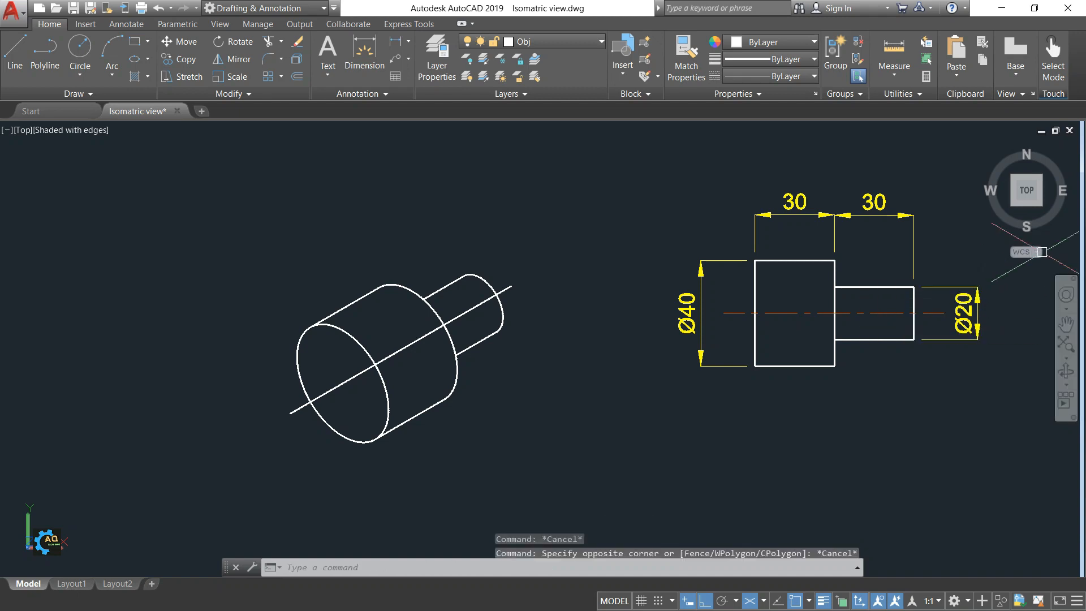
{"action": "left_click", "coordinate": [1070, 296]}
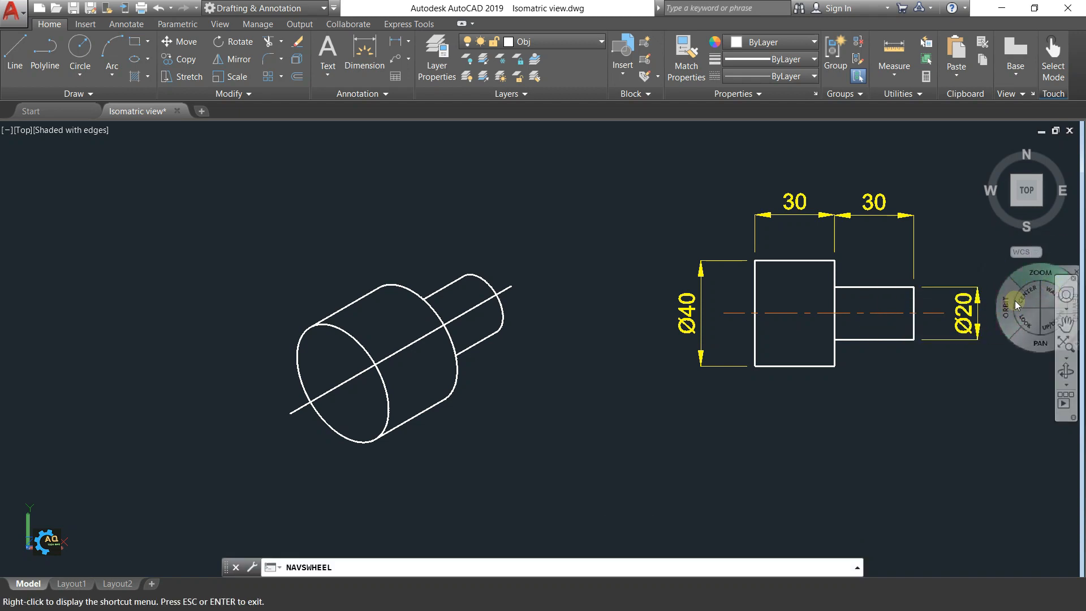
{"action": "mouse_move", "coordinate": [529, 427]}
{"action": "left_mouse_down"}
{"action": "mouse_move", "coordinate": [511, 351]}
{"action": "mouse_move", "coordinate": [533, 311]}
{"action": "mouse_move", "coordinate": [531, 278]}
{"action": "mouse_move", "coordinate": [530, 304]}
{"action": "mouse_move", "coordinate": [466, 381]}
{"action": "mouse_move", "coordinate": [354, 315]}
{"action": "mouse_move", "coordinate": [316, 271]}
{"action": "mouse_move", "coordinate": [436, 429]}
{"action": "mouse_move", "coordinate": [545, 378]}
{"action": "mouse_move", "coordinate": [538, 284]}
{"action": "mouse_move", "coordinate": [529, 419]}
{"action": "left_mouse_up"}
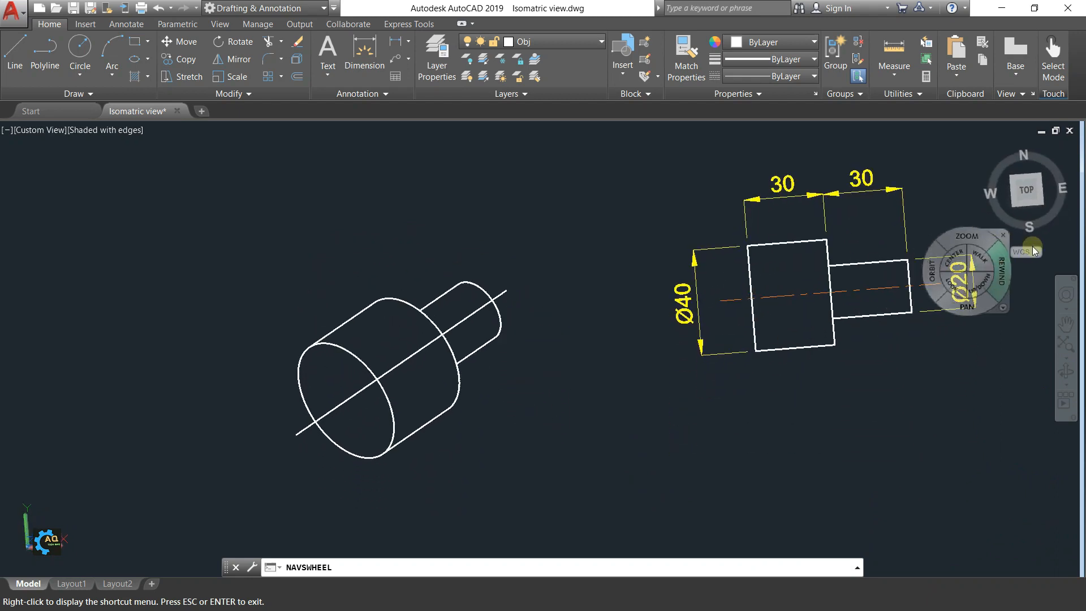
{"action": "left_click", "coordinate": [1027, 191]}
- Add an aligned dimension to the large cylinder's upper edge in the isometric view, placed above the shaft
{"action": "middle_click_drag", "start_coordinate": [740, 329], "coordinate": [732, 357]}
{"action": "scroll", "coordinate": [733, 357], "scroll_direction": "up", "scroll_amount": 3}
{"action": "scroll", "coordinate": [703, 261], "scroll_direction": "up", "scroll_amount": 5}
{"action": "middle_click_drag", "start_coordinate": [703, 261], "coordinate": [688, 441]}
{"action": "scroll", "coordinate": [627, 300], "scroll_direction": "up", "scroll_amount": 2}
{"action": "scroll", "coordinate": [580, 259], "scroll_direction": "up", "scroll_amount": 10}
{"action": "middle_click_drag", "start_coordinate": [661, 274], "coordinate": [313, 365]}
{"action": "middle_click_drag", "start_coordinate": [384, 348], "coordinate": [444, 315]}
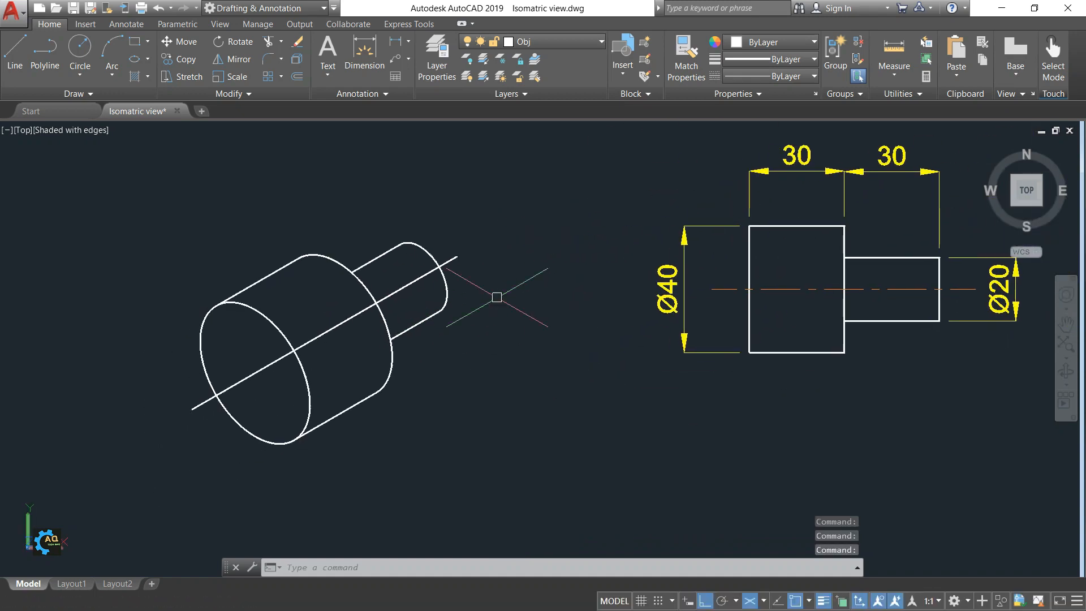
{"action": "left_click", "coordinate": [408, 43]}
{"action": "left_click", "coordinate": [371, 101]}
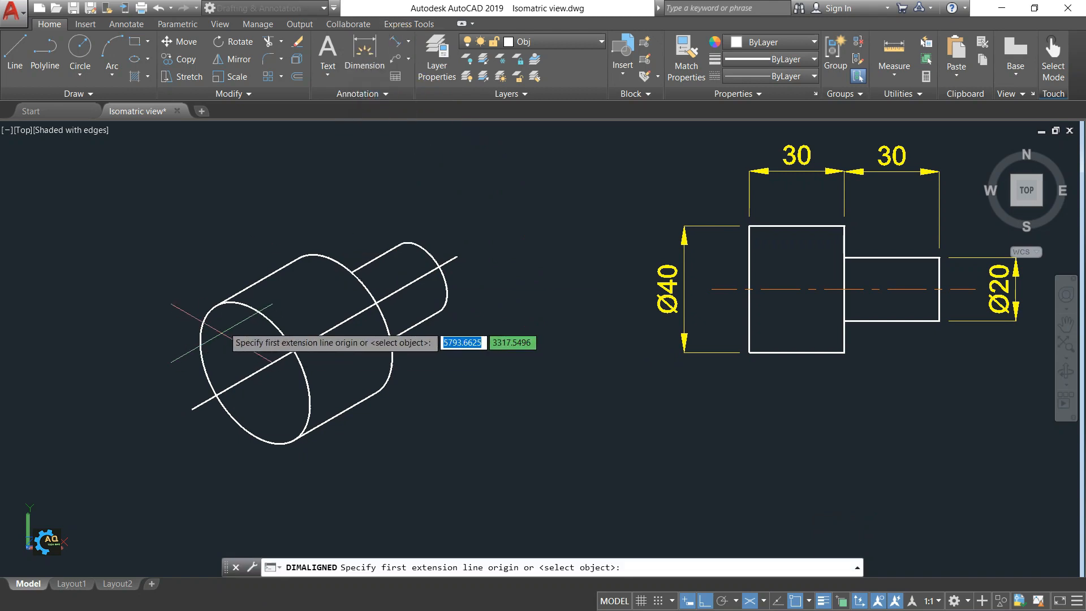
{"action": "left_click", "coordinate": [216, 306]}
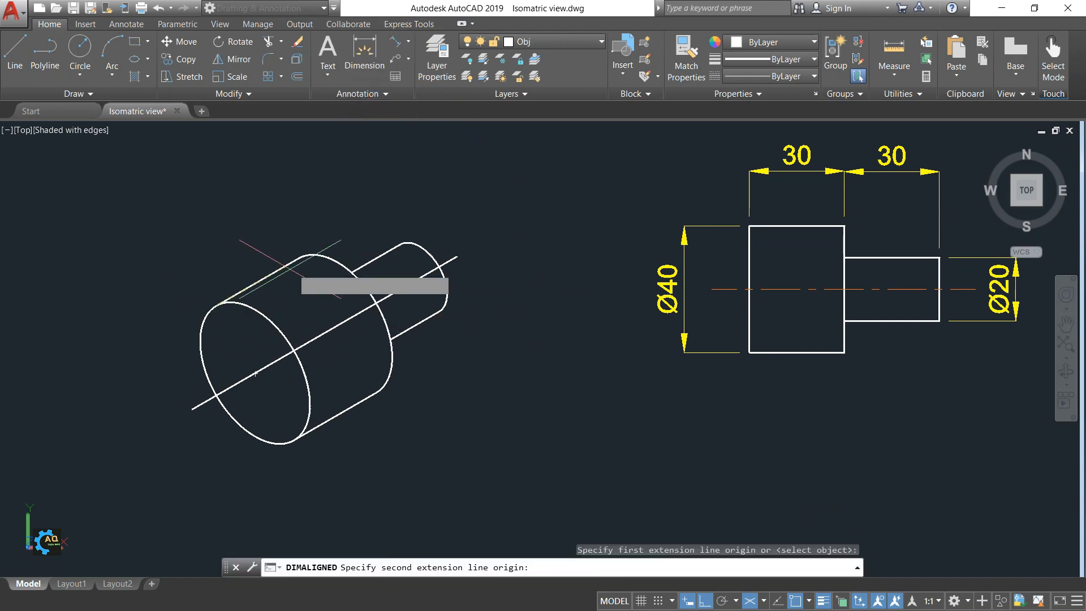
{"action": "left_click", "coordinate": [298, 259]}
{"action": "left_click", "coordinate": [229, 194]}
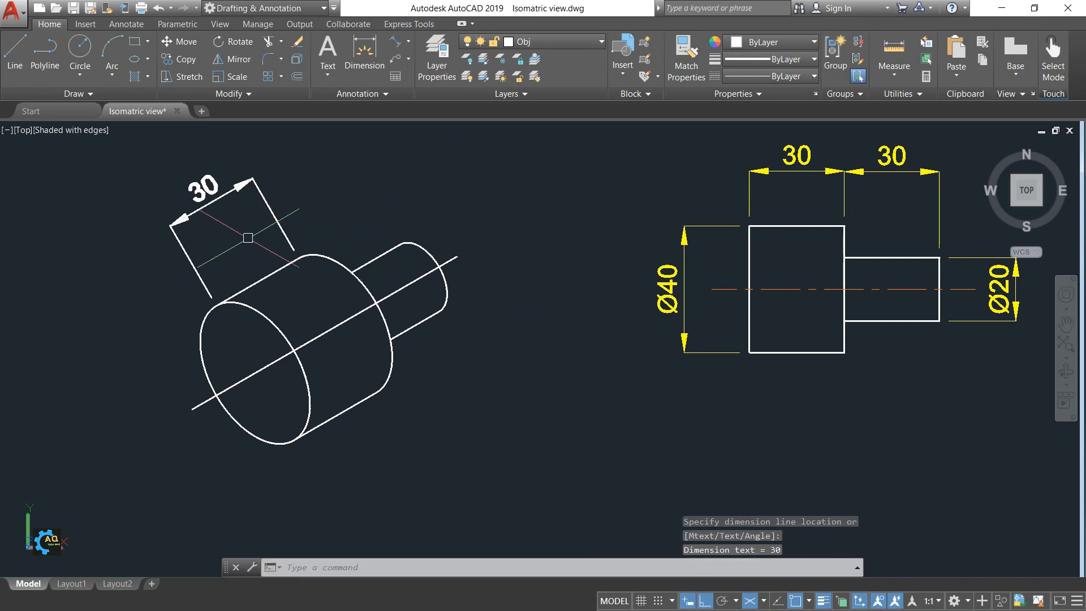
- Move the large cylinder's aligned dimension to the dimension layer and make that layer current
{"action": "middle_click_drag", "start_coordinate": [243, 226], "coordinate": [289, 290]}
{"action": "left_click", "coordinate": [250, 251]}
{"action": "left_click", "coordinate": [593, 49]}
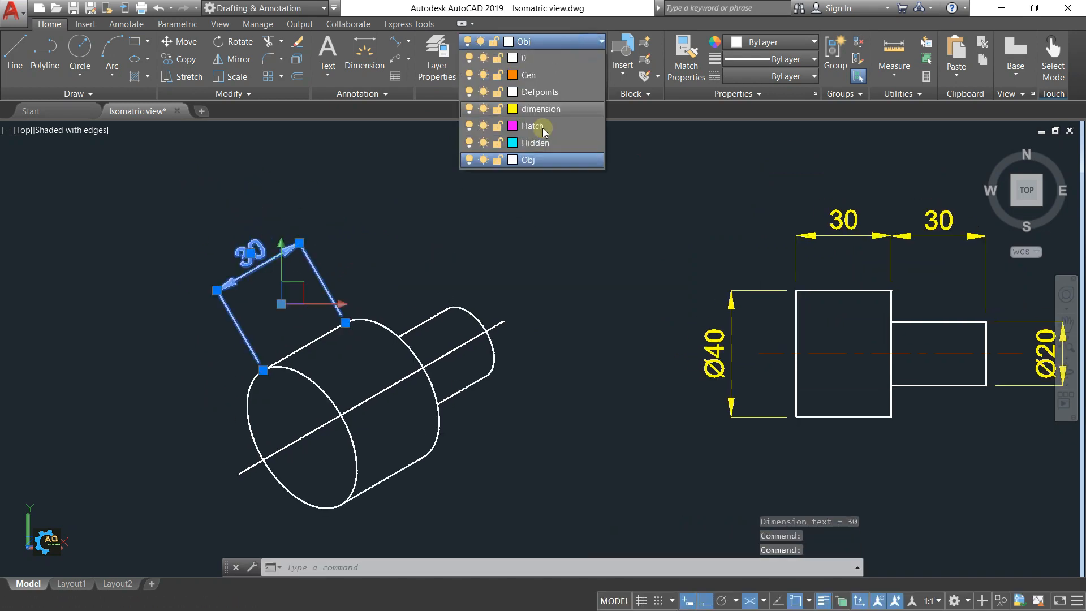
{"action": "left_click", "coordinate": [572, 56]}
{"action": "key", "text": "Escape"}
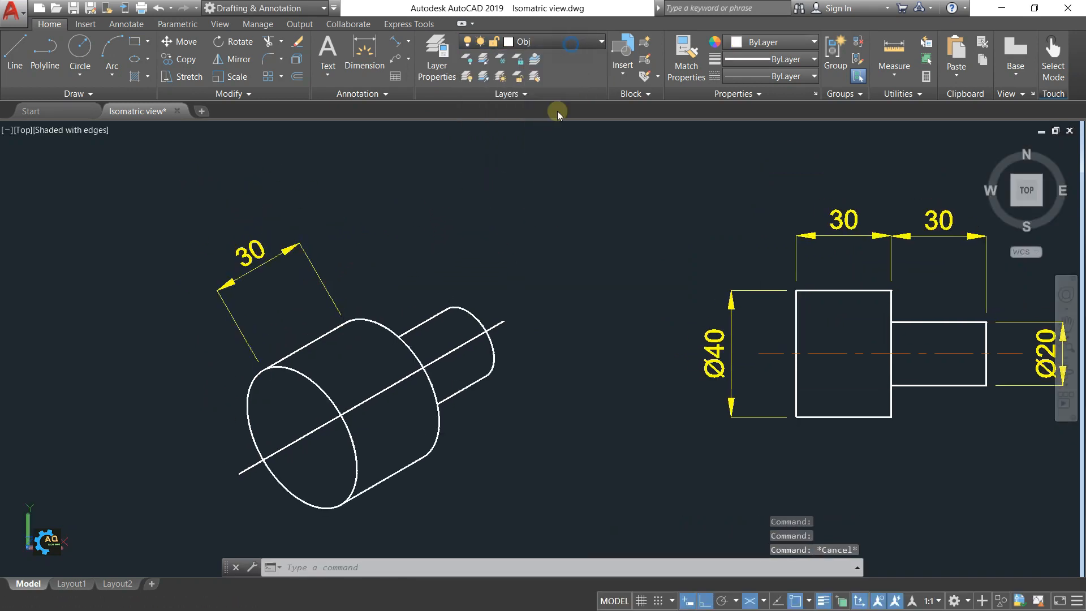
{"action": "left_click", "coordinate": [565, 42]}
{"action": "left_click", "coordinate": [542, 111]}
{"action": "middle_click_drag", "start_coordinate": [406, 298], "coordinate": [400, 305]}
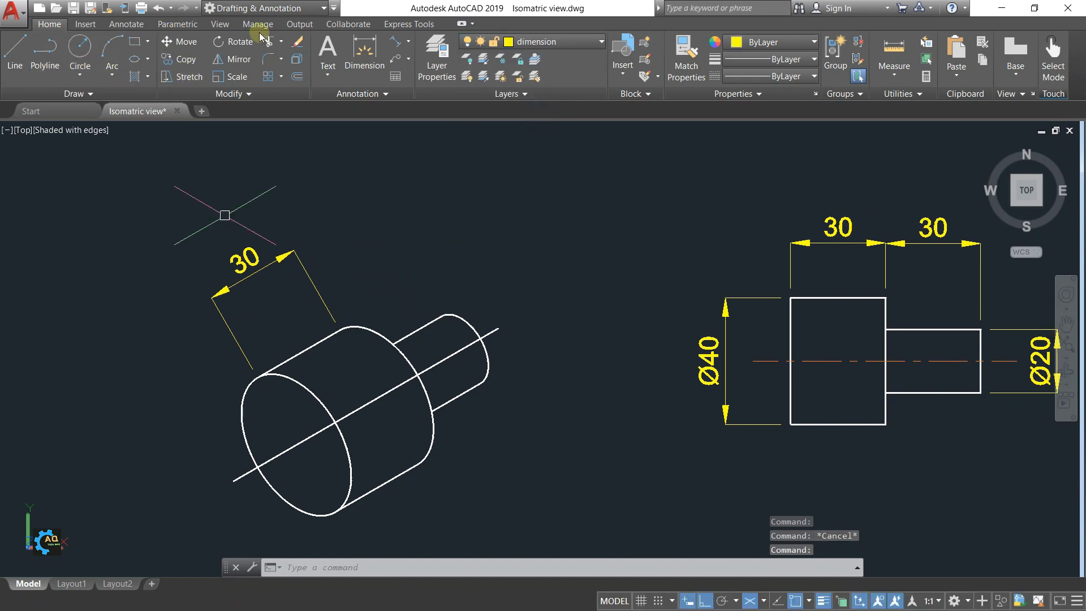
- Add an aligned dimension to the small cylinder's visible upper edge in the isometric view, placed above the shaft
{"action": "left_click", "coordinate": [448, 315]}
{"action": "left_click", "coordinate": [392, 344]}
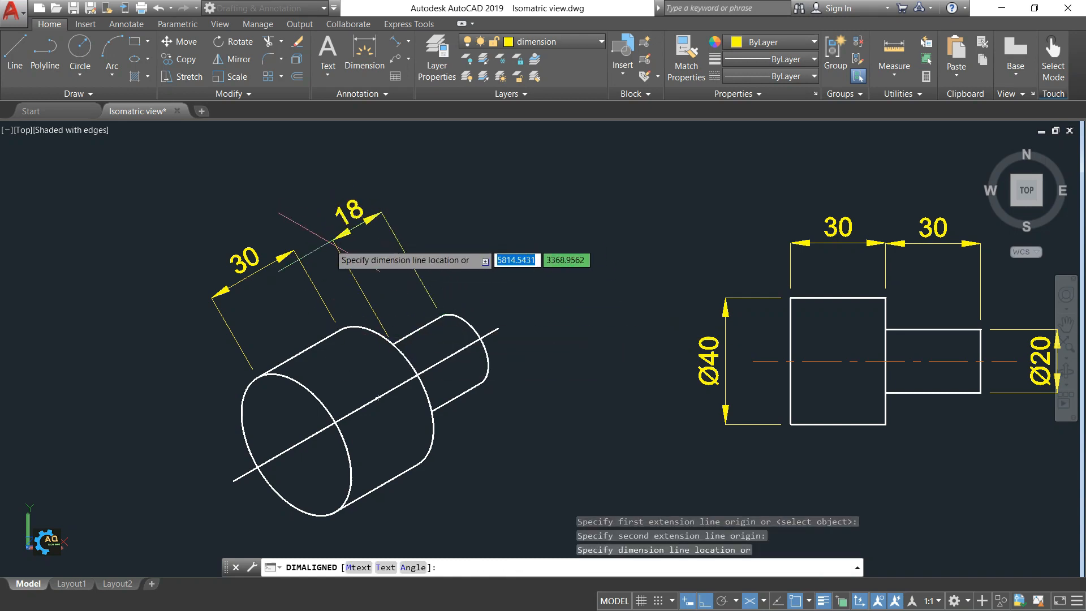
{"action": "left_click", "coordinate": [332, 251]}
{"action": "key", "text": "Escape"}
{"action": "left_click", "coordinate": [403, 384]}
{"action": "key", "text": "Escape"}
{"action": "middle_click_drag", "start_coordinate": [461, 354], "coordinate": [480, 324]}
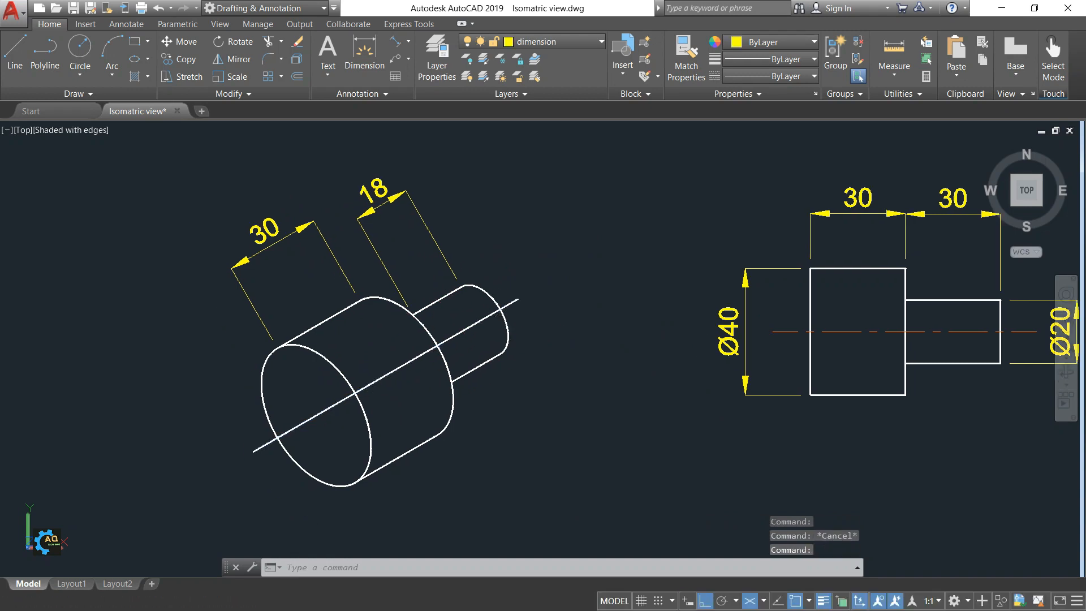
{"action": "left_click", "coordinate": [515, 298]}
{"action": "scroll", "coordinate": [427, 348], "scroll_direction": "up", "scroll_amount": 2}
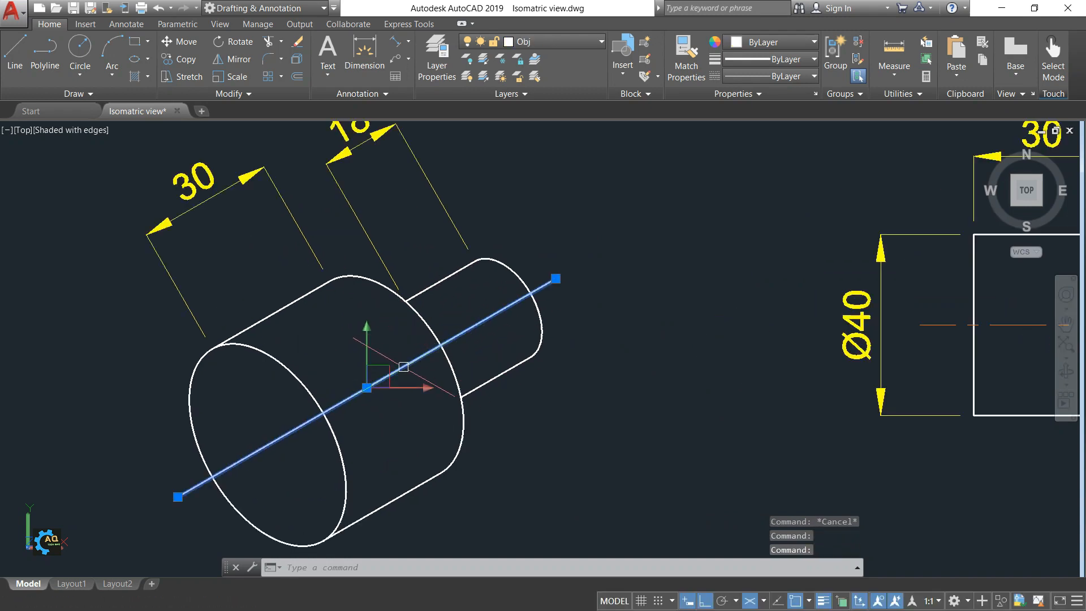
{"action": "key", "text": "Escape"}
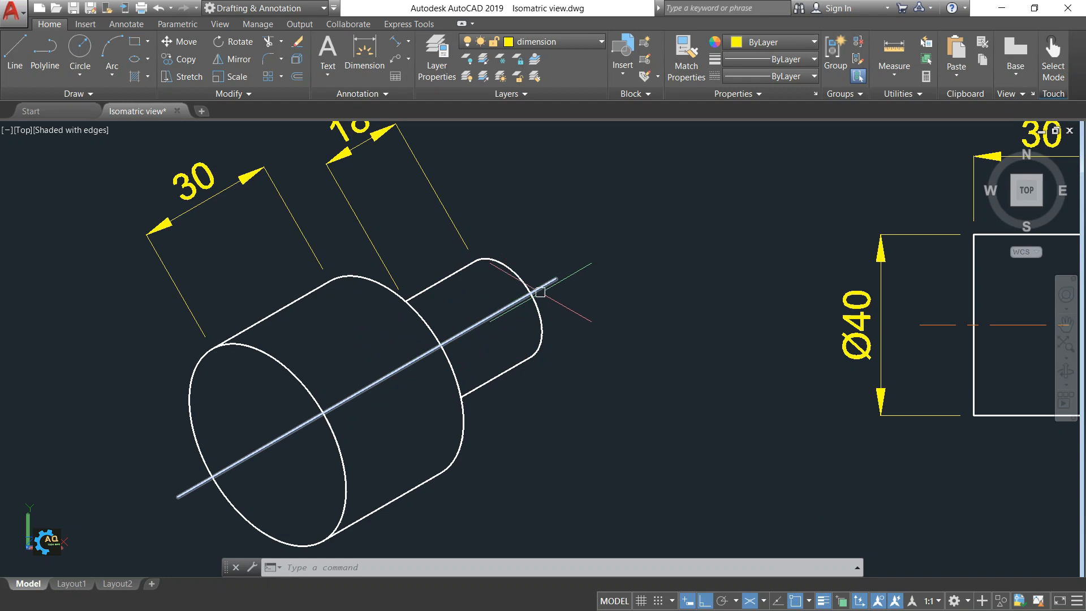
- Override the text of the small cylinder's aligned length dimension with 30
{"action": "middle_click_drag", "start_coordinate": [407, 355], "coordinate": [392, 383]}
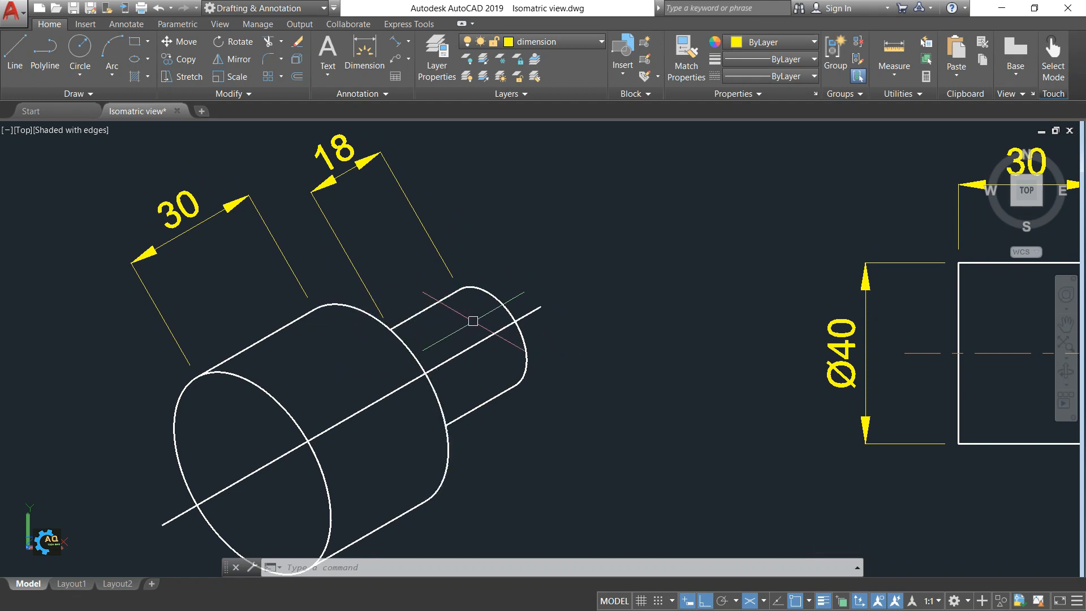
{"action": "middle_click_drag", "start_coordinate": [466, 298], "coordinate": [454, 326]}
{"action": "middle_click_drag", "start_coordinate": [388, 302], "coordinate": [442, 342]}
{"action": "type", "text": "ed"}
{"action": "key", "text": "Return"}
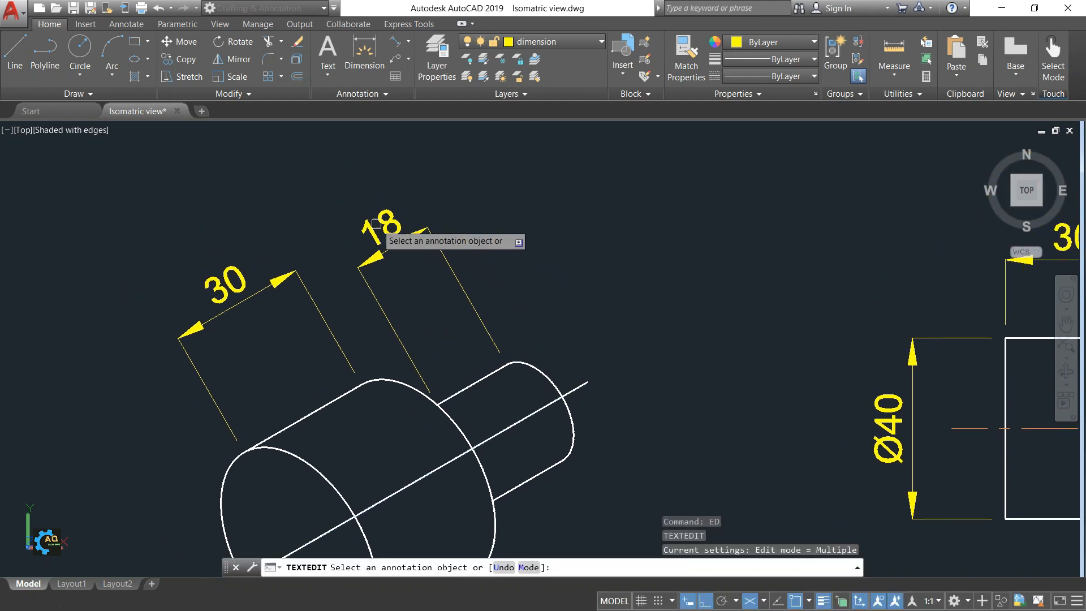
{"action": "left_click", "coordinate": [380, 230]}
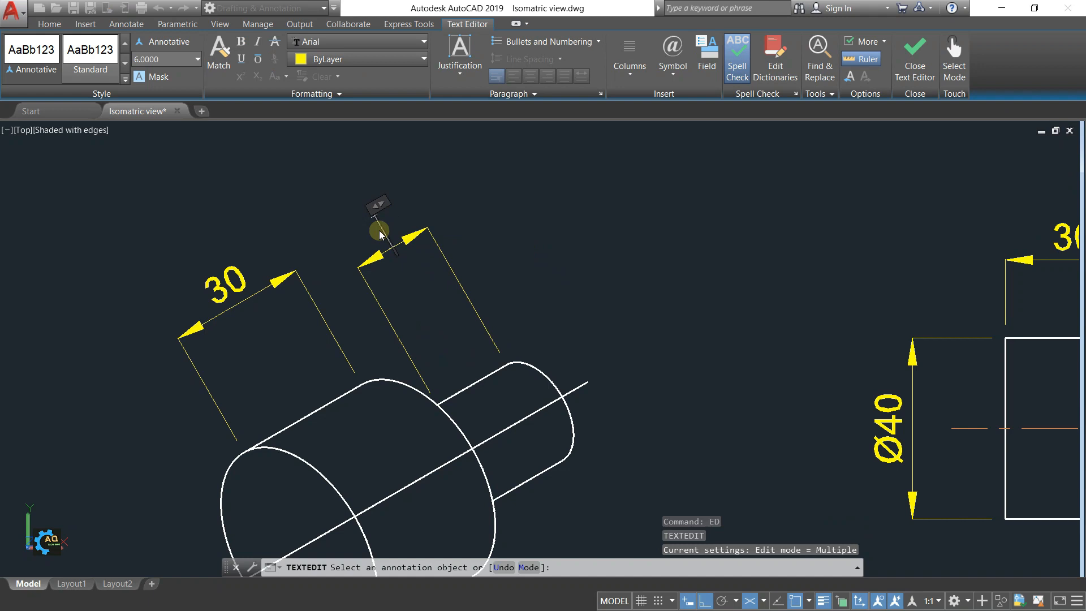
{"action": "left_click", "coordinate": [917, 66]}
{"action": "middle_click_drag", "start_coordinate": [666, 287], "coordinate": [667, 220]}
{"action": "middle_click_drag", "start_coordinate": [645, 304], "coordinate": [640, 317]}
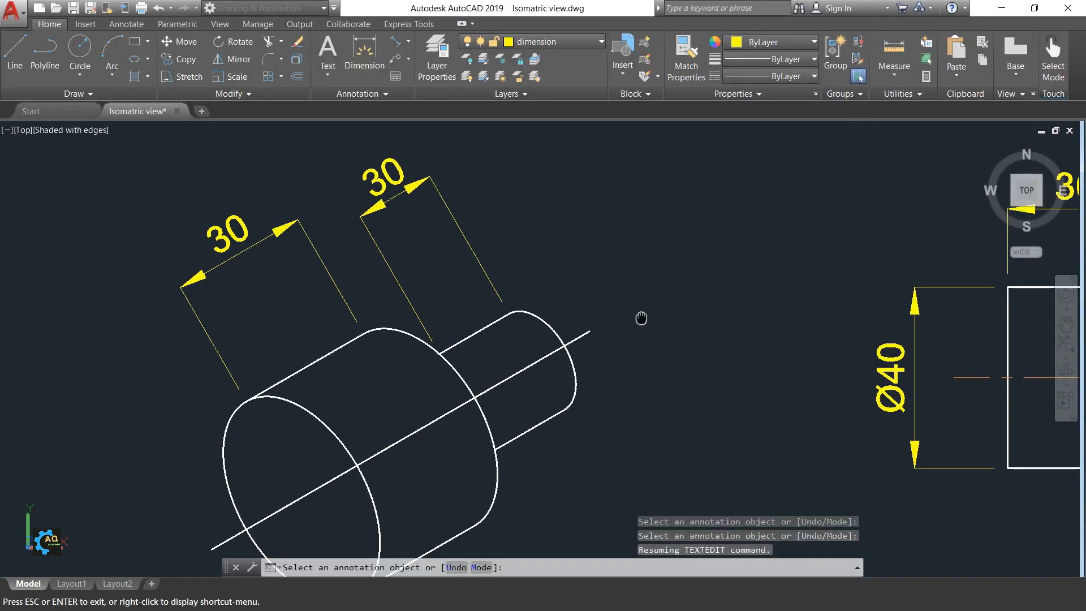
- Add a multileader reading Ø20 pointing at the small cylinder's end circle, with Ortho off and the text above the shaft
{"action": "scroll", "coordinate": [638, 313], "scroll_direction": "down", "scroll_amount": 3}
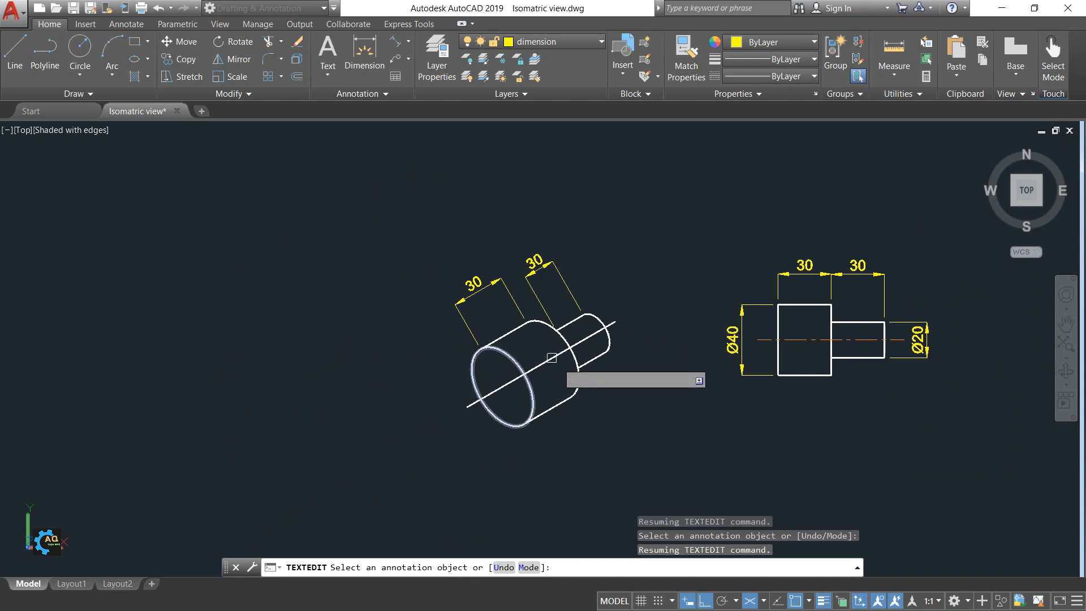
{"action": "scroll", "coordinate": [634, 348], "scroll_direction": "up", "scroll_amount": 1}
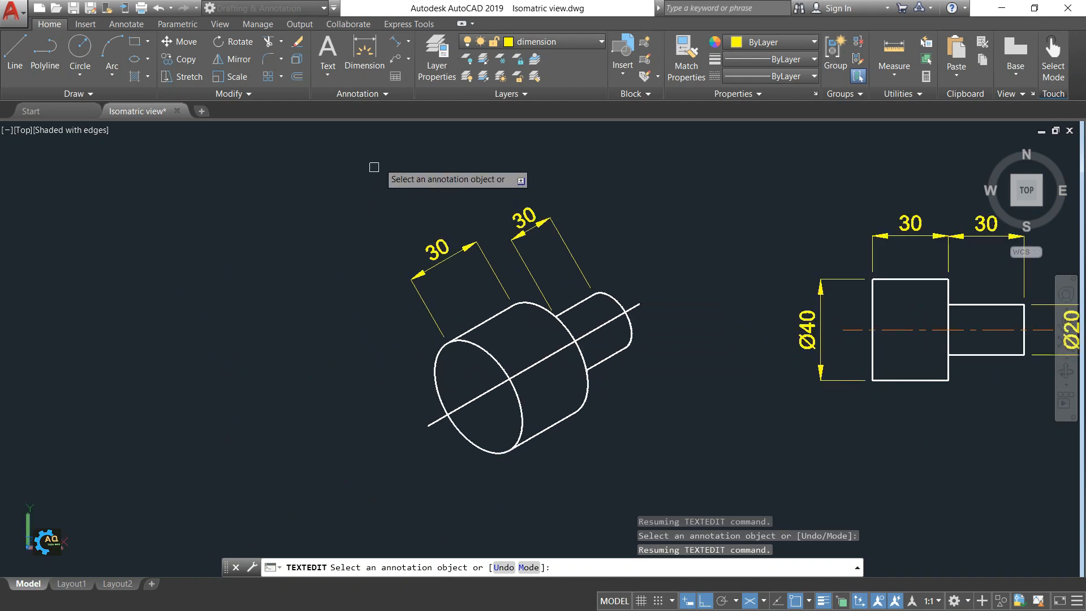
{"action": "left_click", "coordinate": [120, 25]}
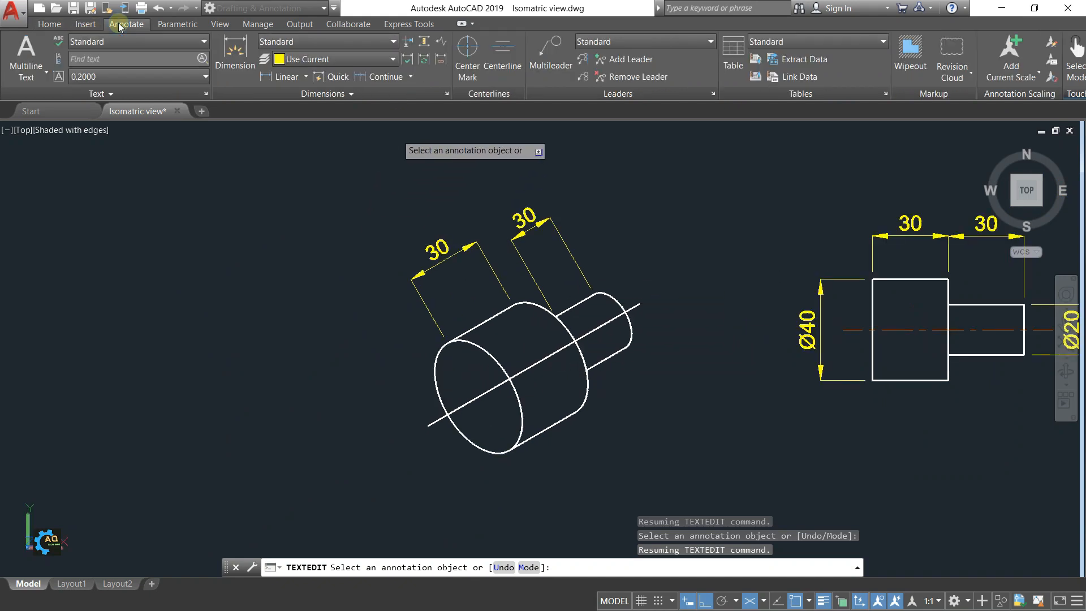
{"action": "left_click", "coordinate": [539, 57]}
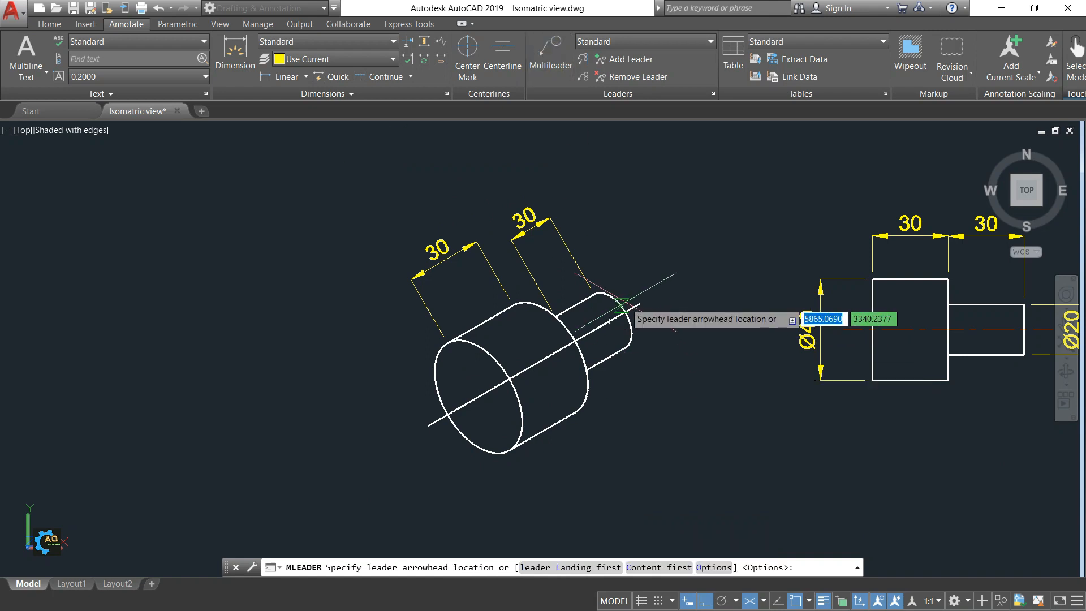
{"action": "left_click", "coordinate": [614, 301]}
{"action": "scroll", "coordinate": [618, 247], "scroll_direction": "up", "scroll_amount": 3}
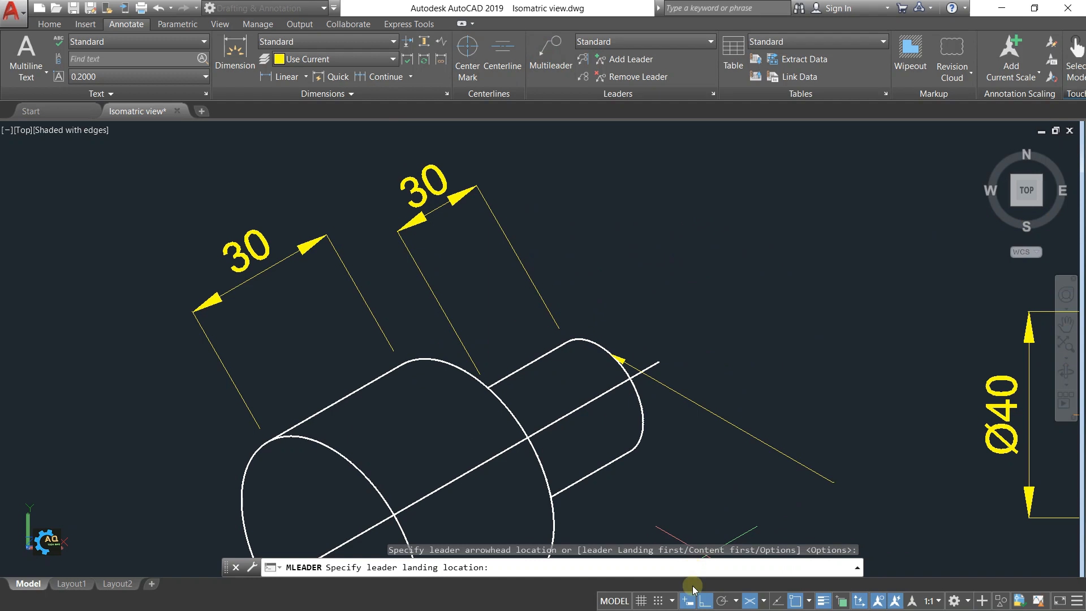
{"action": "left_click", "coordinate": [638, 234]}
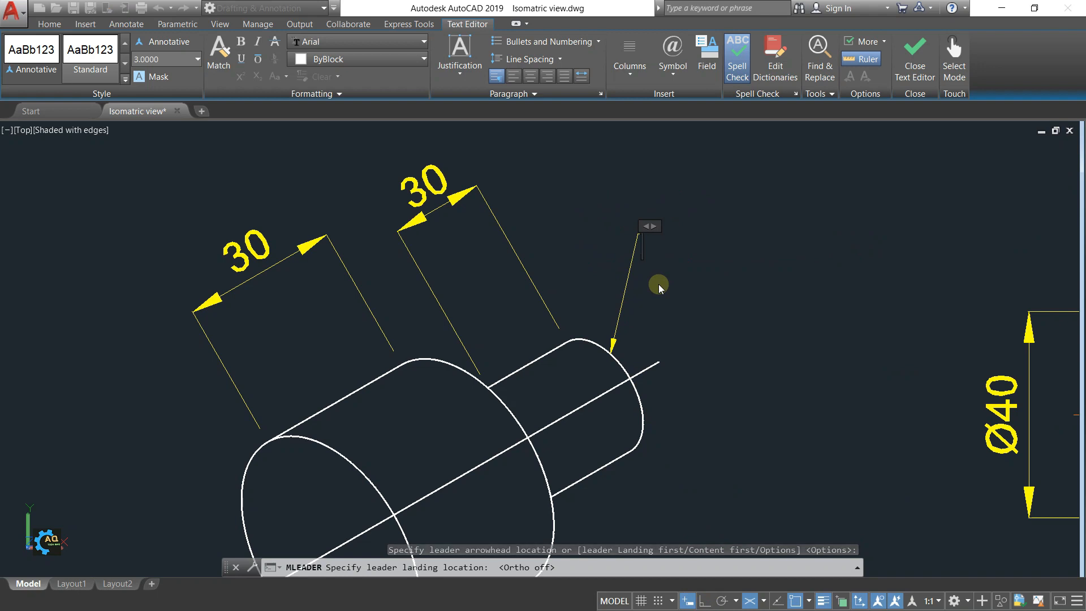
{"action": "type", "text": "%%c"}
{"action": "type", "text": "20"}
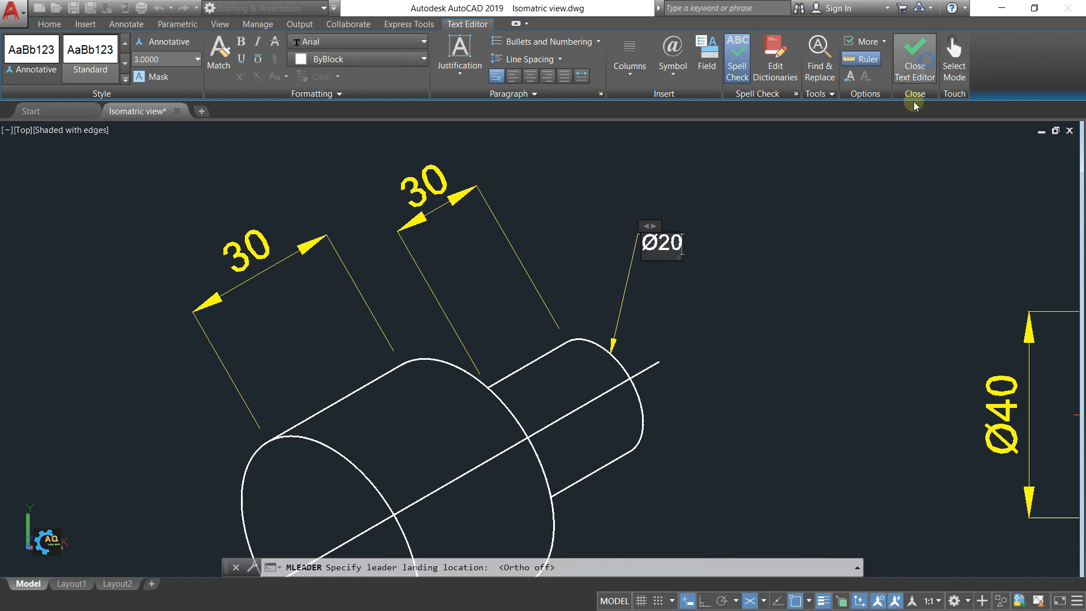
{"action": "left_click", "coordinate": [928, 73]}
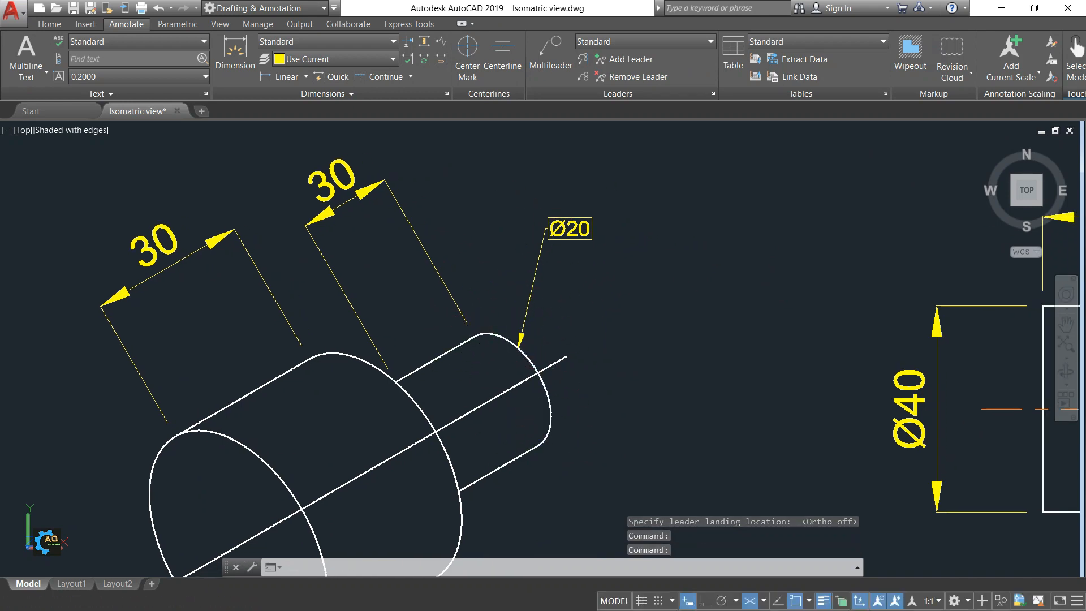
- Examine the dimensioned isometric view up close and compare it with the front view
{"action": "middle_click_drag", "start_coordinate": [420, 374], "coordinate": [478, 304]}
{"action": "middle_click_drag", "start_coordinate": [670, 332], "coordinate": [534, 411]}
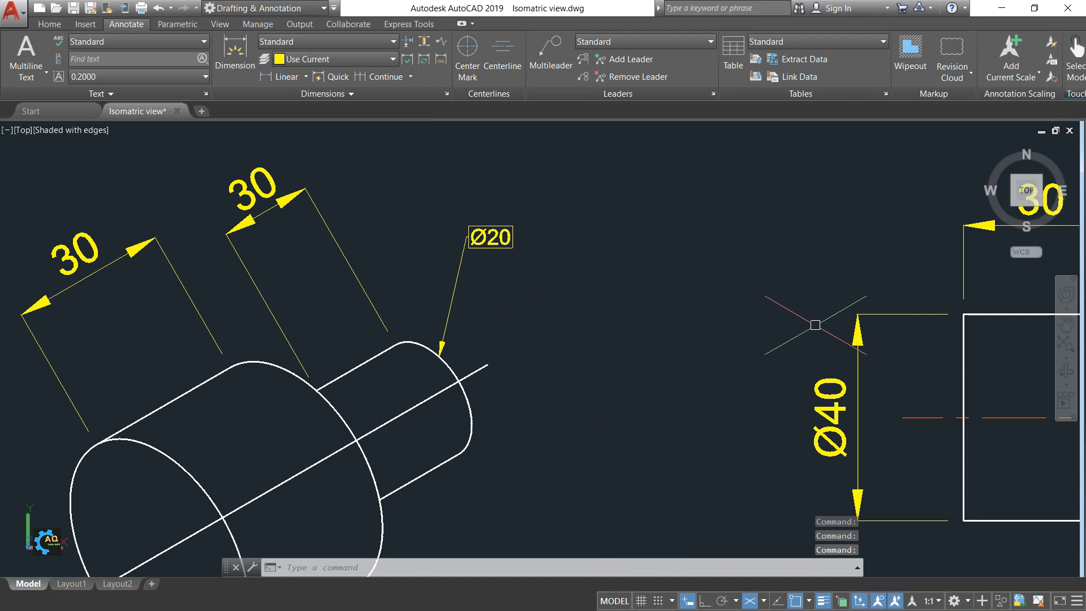
{"action": "middle_click_drag", "start_coordinate": [507, 300], "coordinate": [662, 233]}
{"action": "scroll", "coordinate": [526, 236], "scroll_direction": "up", "scroll_amount": 3}
{"action": "middle_click_drag", "start_coordinate": [526, 236], "coordinate": [534, 269]}
{"action": "scroll", "coordinate": [547, 282], "scroll_direction": "down", "scroll_amount": 4}
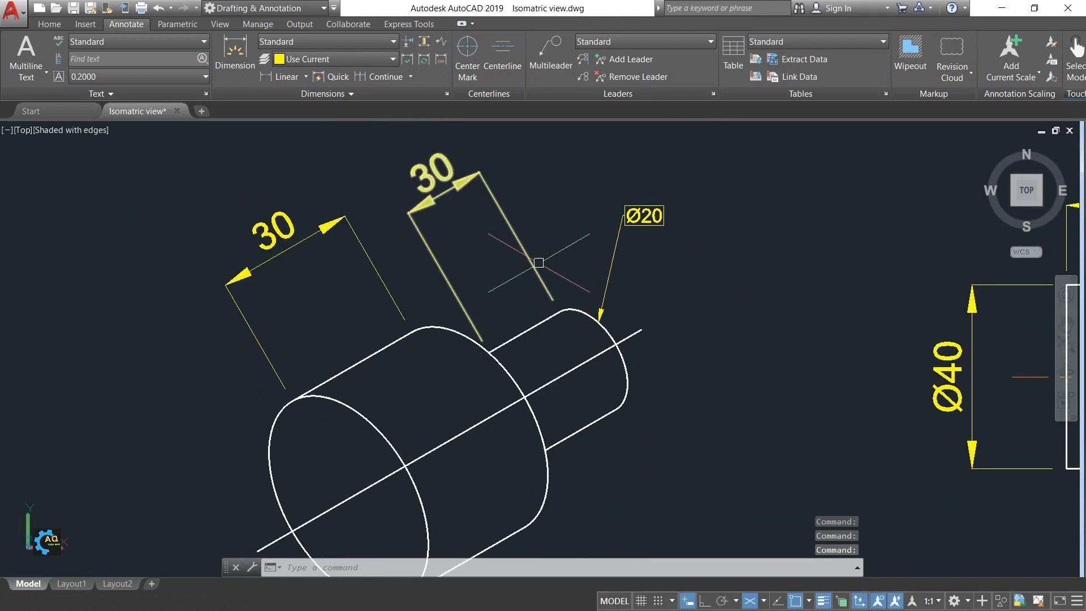
{"action": "middle_click_drag", "start_coordinate": [599, 352], "coordinate": [611, 343]}
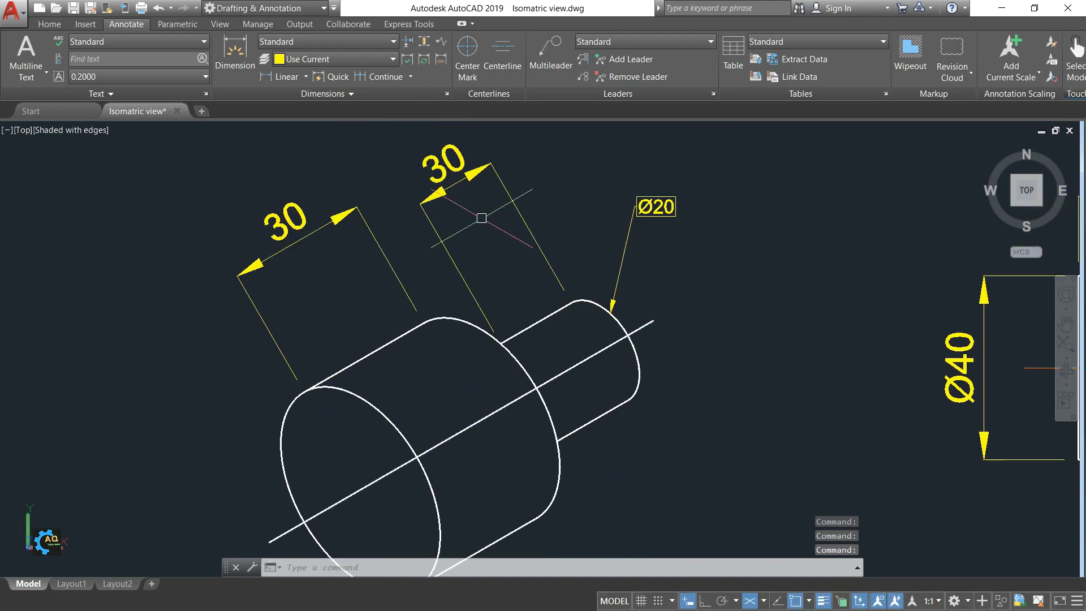
{"action": "middle_click_drag", "start_coordinate": [474, 330], "coordinate": [527, 261]}
{"action": "mouse_move", "coordinate": [595, 275]}
{"action": "middle_mouse_down"}
{"action": "mouse_move", "coordinate": [595, 300]}
{"action": "mouse_move", "coordinate": [398, 341]}
{"action": "middle_mouse_up"}
{"action": "scroll", "coordinate": [651, 297], "scroll_direction": "down", "scroll_amount": 2}
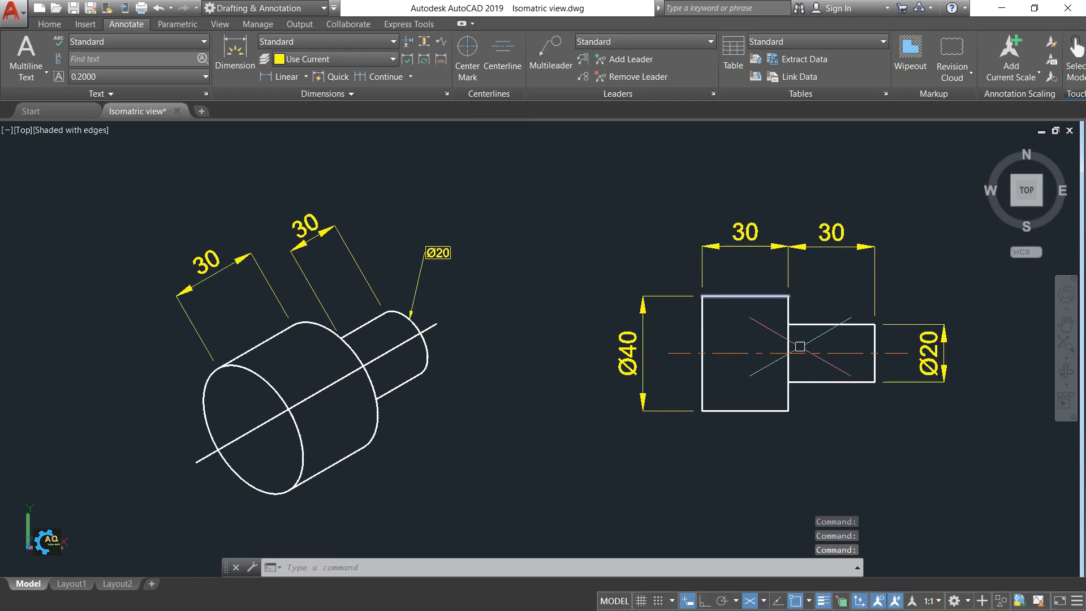
{"action": "middle_click_drag", "start_coordinate": [469, 345], "coordinate": [567, 308]}
{"action": "mouse_move", "coordinate": [234, 123]}
{"action": "middle_mouse_down"}
{"action": "mouse_move", "coordinate": [293, 175]}
{"action": "mouse_move", "coordinate": [334, 167]}
{"action": "mouse_move", "coordinate": [341, 125]}
{"action": "middle_mouse_up"}
{"action": "left_click", "coordinate": [550, 60]}
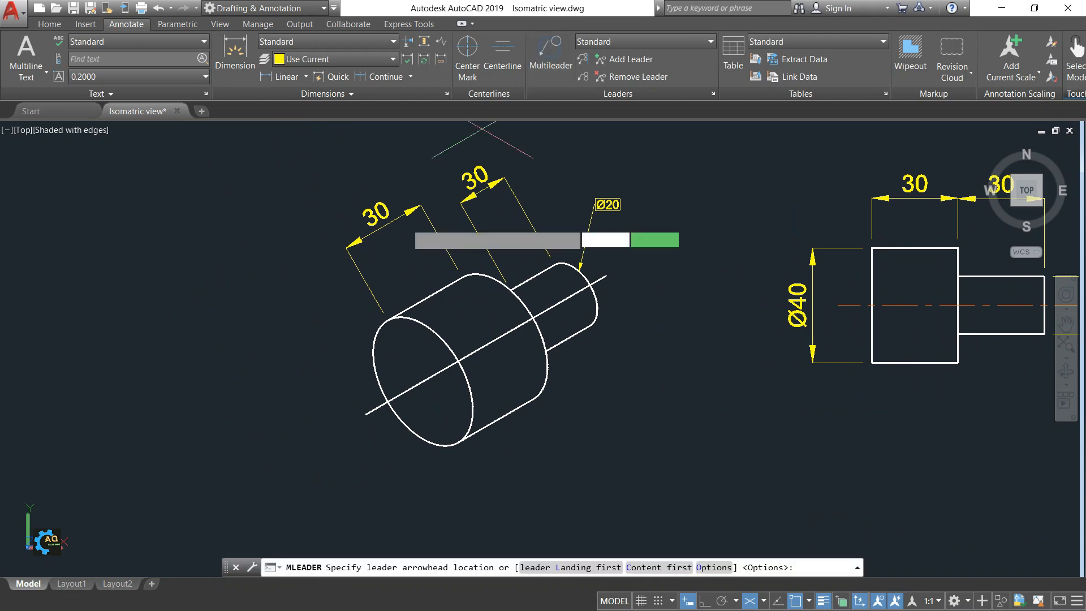
{"action": "left_click", "coordinate": [441, 337]}
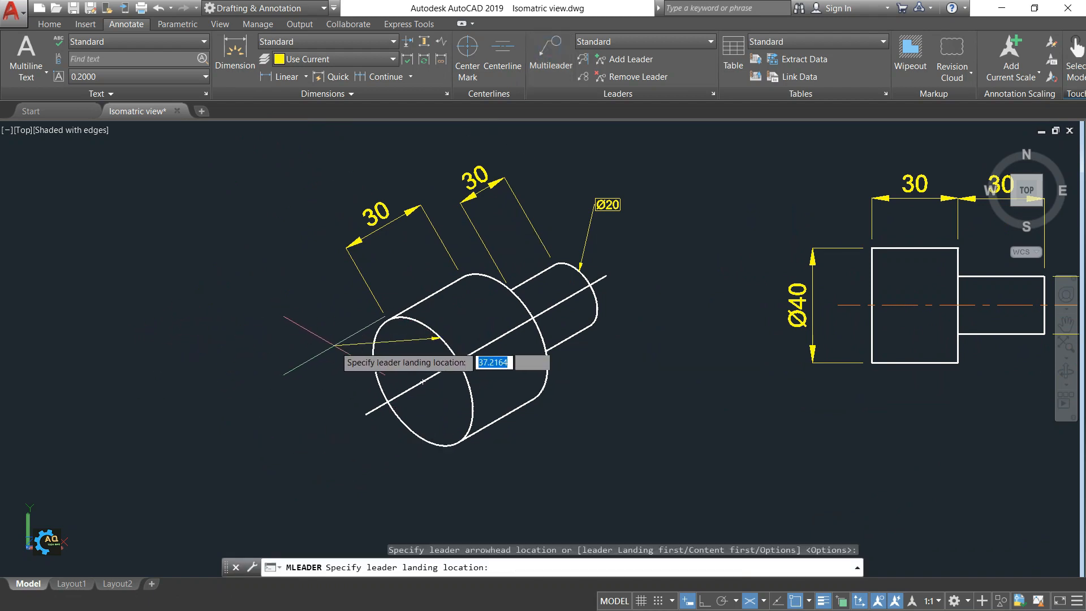
{"action": "key", "text": "Escape"}
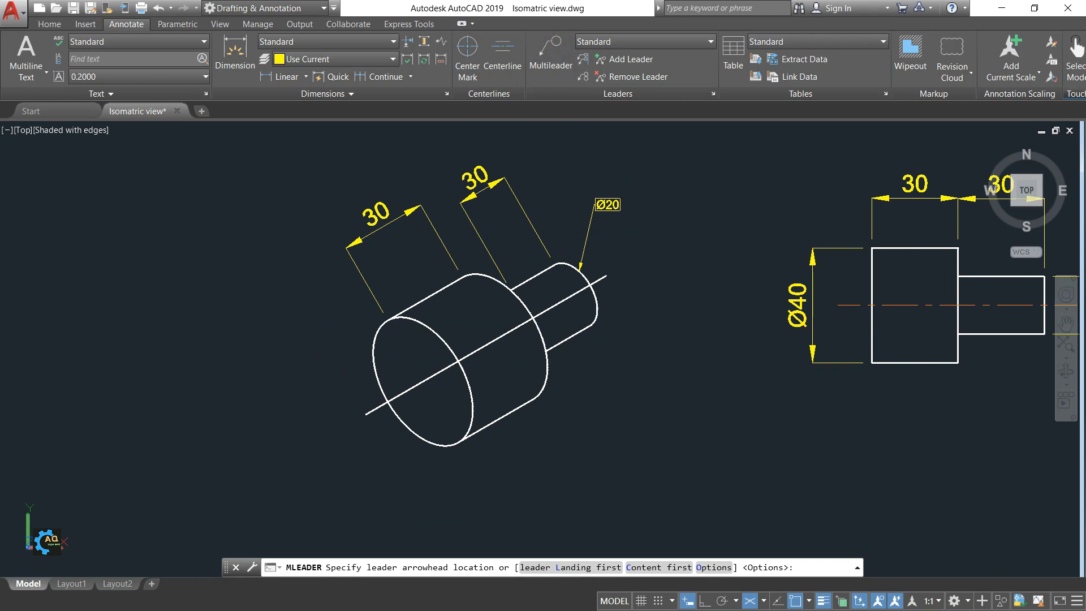
- Add a multileader reading Ø40 pointing at the large cylinder's front circle, with the text outside the shaft's outline
{"action": "left_click", "coordinate": [373, 355]}
{"action": "left_click", "coordinate": [286, 338]}
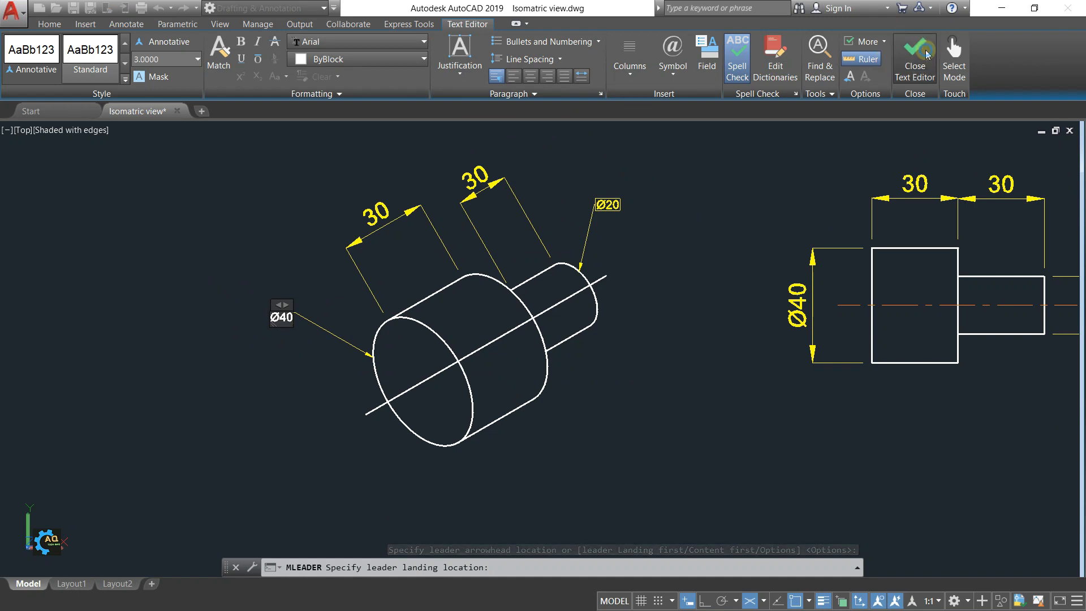
{"action": "left_click", "coordinate": [928, 54]}
{"action": "key", "text": "Escape"}
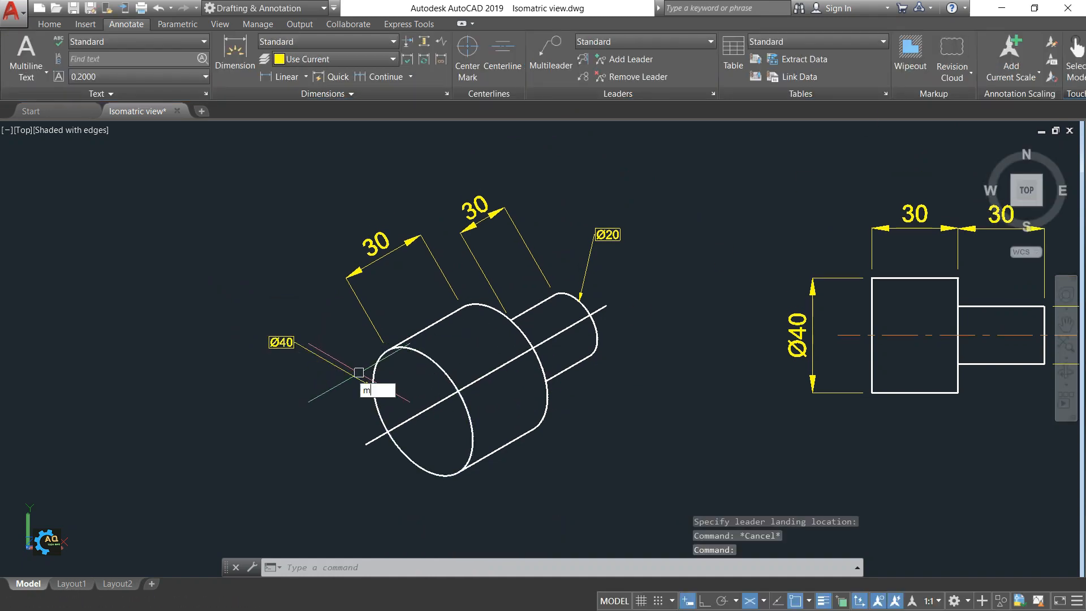
{"action": "type", "text": "m"}
{"action": "key", "text": "Return"}
{"action": "left_click", "coordinate": [281, 342]}
{"action": "key", "text": "Return"}
{"action": "left_click", "coordinate": [274, 369]}
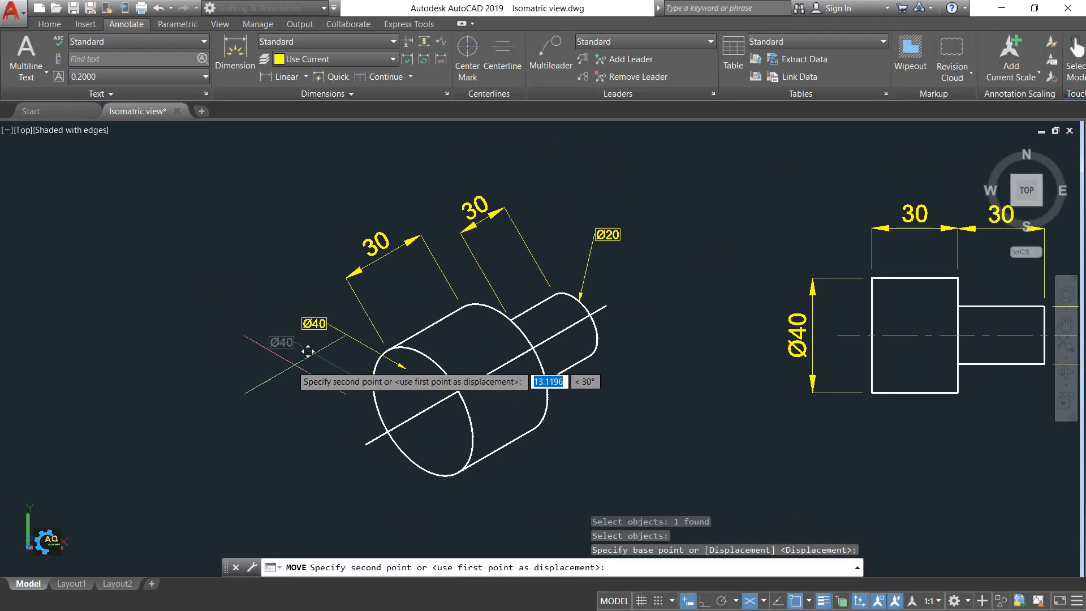
{"action": "key", "text": "Escape"}
- Reposition the text of the Ø40 leader higher and closer to the shaft, keeping its arrowhead on the large circle
{"action": "left_click", "coordinate": [283, 342]}
{"action": "scroll", "coordinate": [308, 317], "scroll_direction": "up", "scroll_amount": 2}
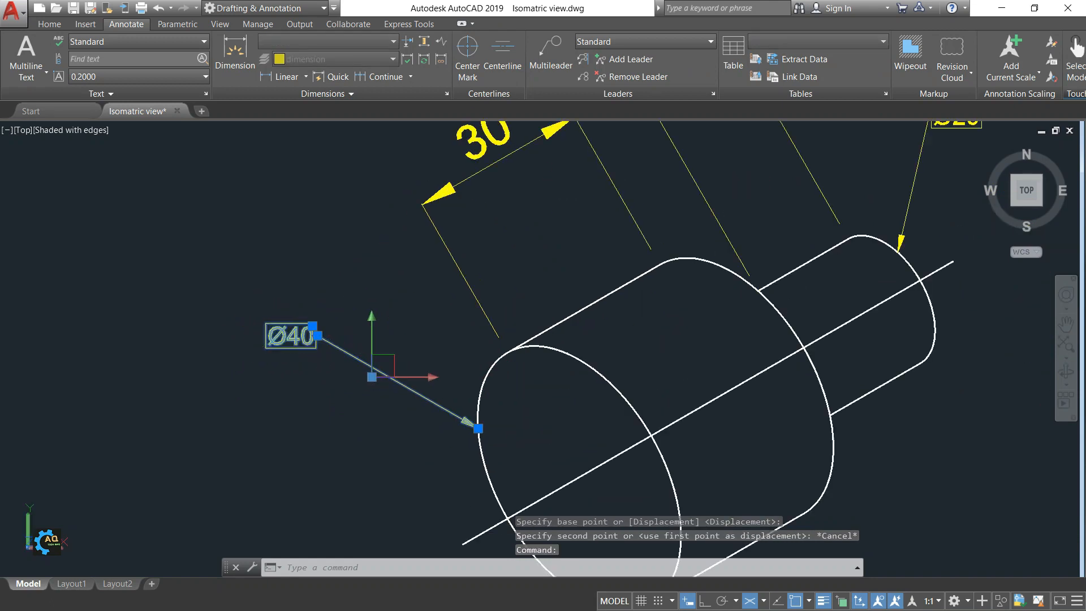
{"action": "left_click", "coordinate": [312, 327]}
{"action": "left_click", "coordinate": [364, 277]}
{"action": "key", "text": "Escape"}
{"action": "scroll", "coordinate": [371, 308], "scroll_direction": "down", "scroll_amount": 2}
{"action": "middle_click_drag", "start_coordinate": [617, 355], "coordinate": [442, 341]}
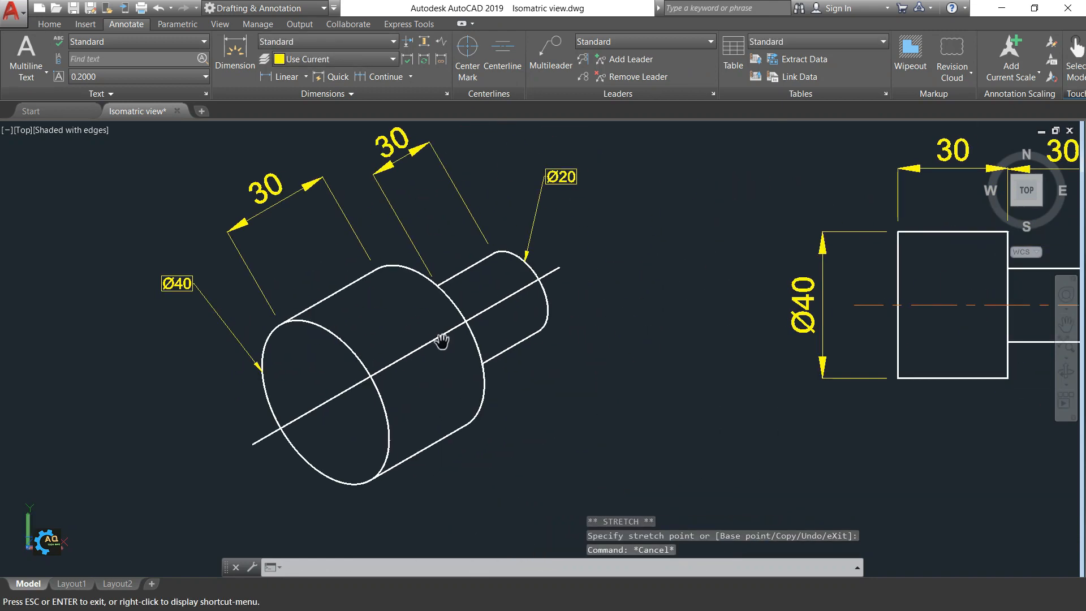
- Assign the isometric view's axis line to the Cen layer
{"action": "middle_click_drag", "start_coordinate": [390, 294], "coordinate": [364, 346]}
{"action": "middle_click_drag", "start_coordinate": [385, 414], "coordinate": [407, 390]}
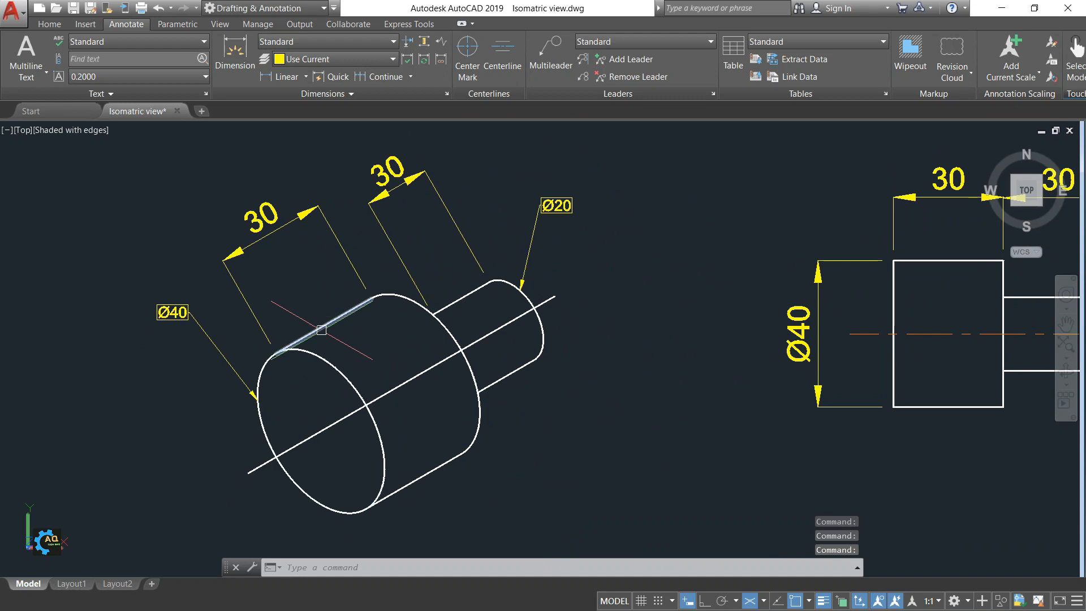
{"action": "middle_click_drag", "start_coordinate": [476, 413], "coordinate": [468, 421]}
{"action": "left_click", "coordinate": [417, 374]}
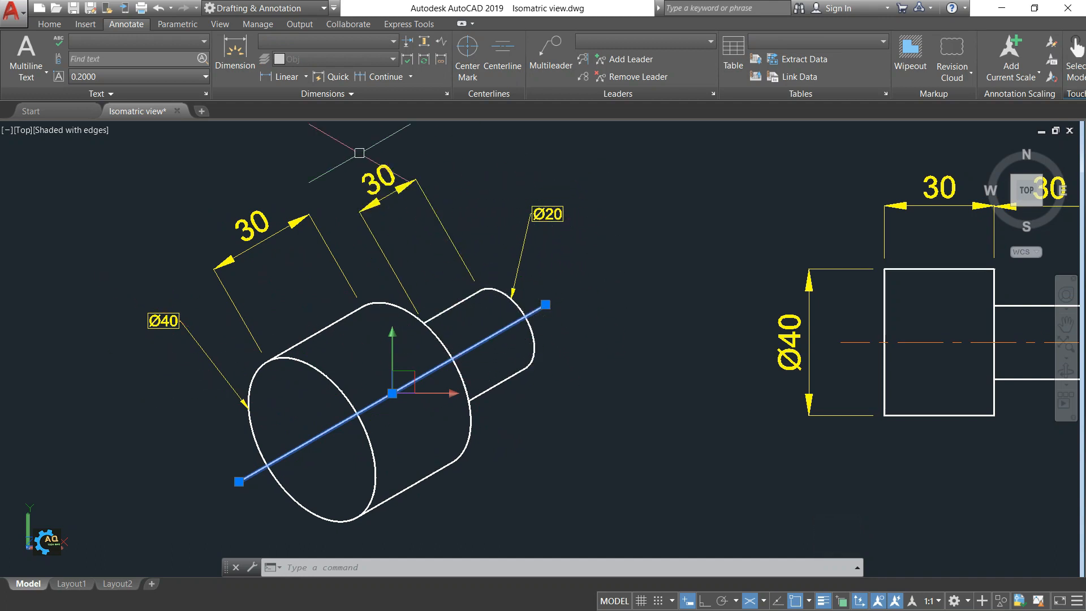
{"action": "left_click", "coordinate": [49, 24]}
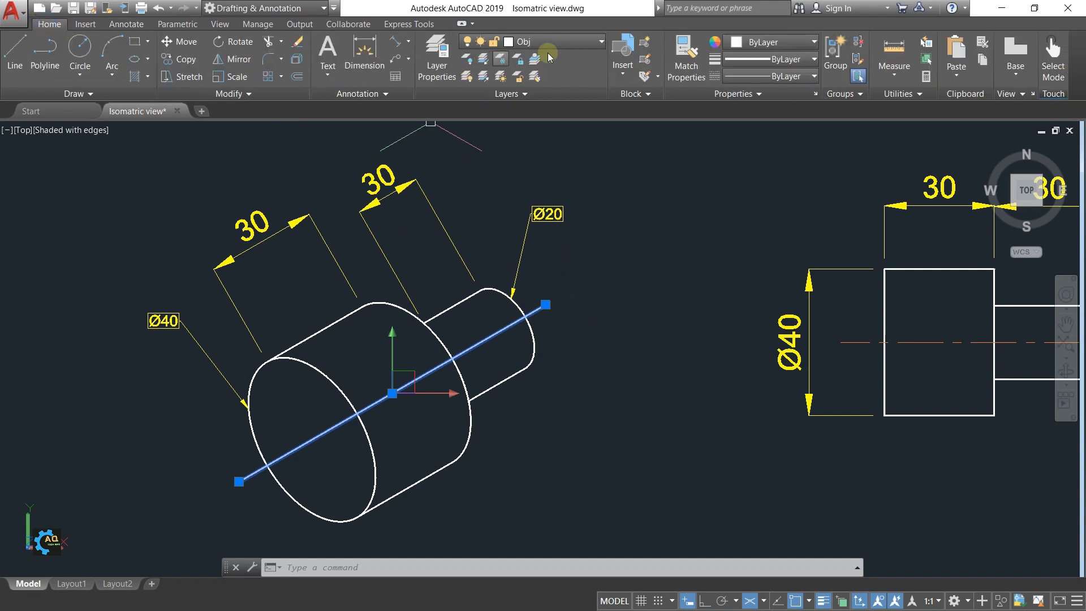
{"action": "left_click", "coordinate": [576, 43]}
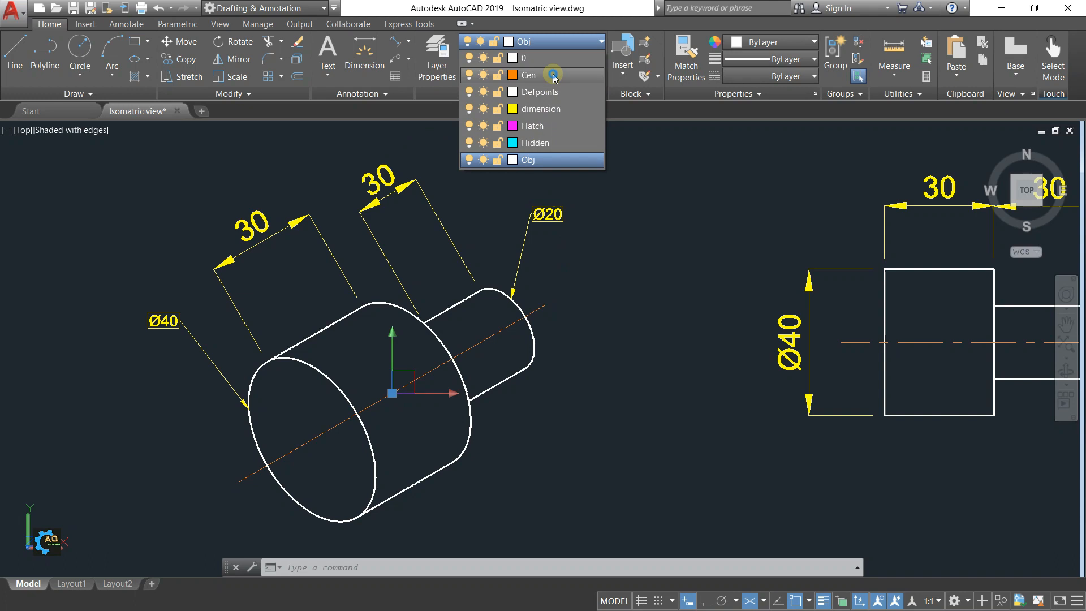
{"action": "left_click", "coordinate": [528, 75]}
- Set the linetype scale of the isometric view's centre line to 10
{"action": "right_click", "coordinate": [498, 334]}
{"action": "left_click", "coordinate": [512, 310]}
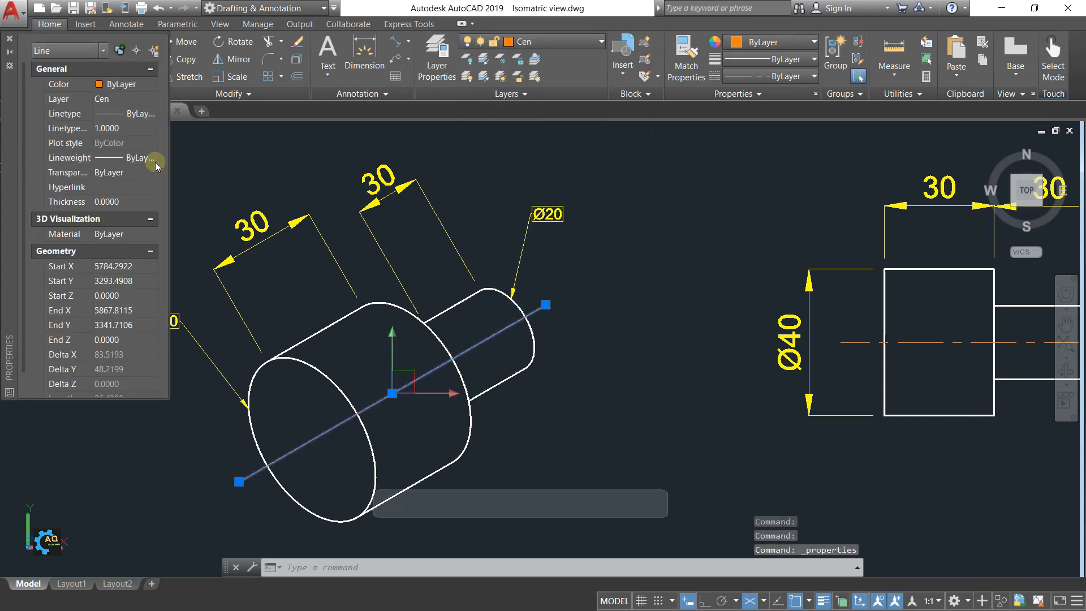
{"action": "left_click", "coordinate": [140, 128]}
{"action": "type", "text": "10"}
{"action": "key", "text": "Return"}
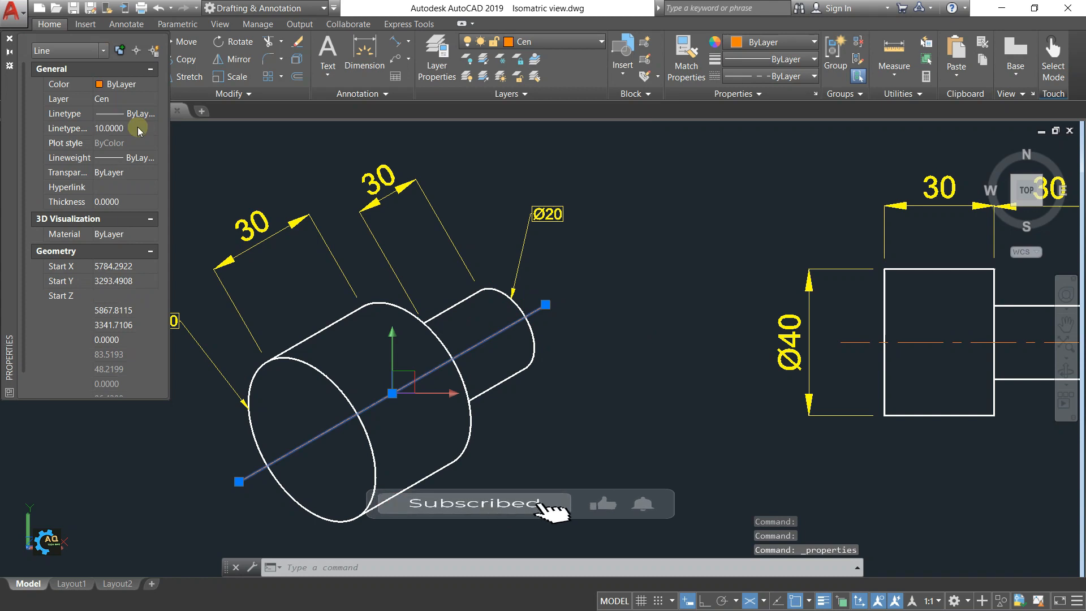
{"action": "left_click", "coordinate": [9, 40]}
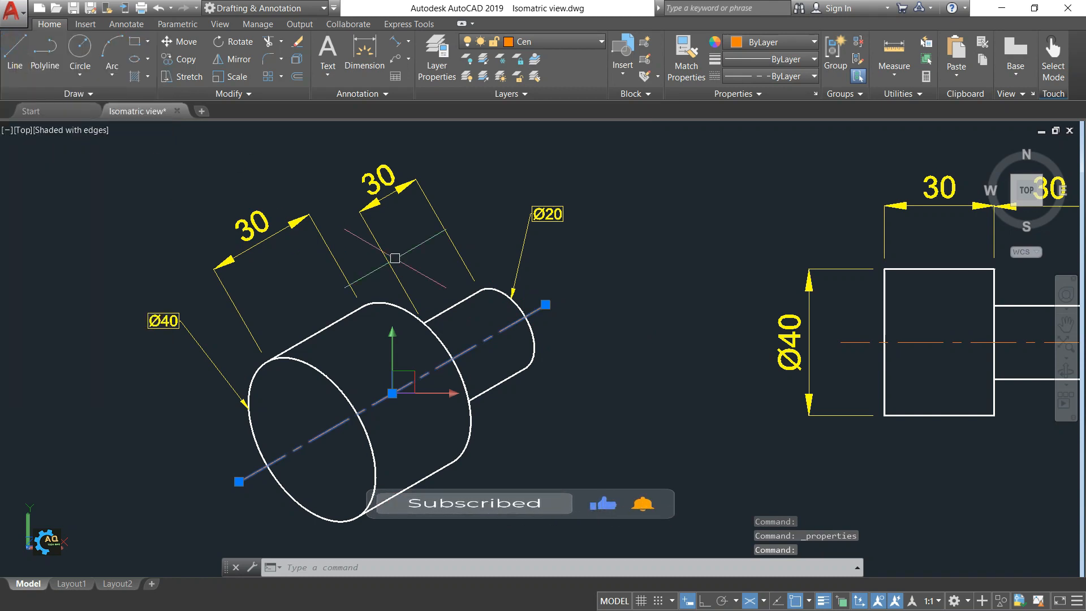
{"action": "scroll", "coordinate": [529, 282], "scroll_direction": "down", "scroll_amount": 2}
{"action": "key", "text": "Escape"}
- Move the entire isometric view with its dimensions and leaders along the 30° direction towards the front view, with Ortho on
{"action": "middle_click_drag", "start_coordinate": [581, 312], "coordinate": [517, 313]}
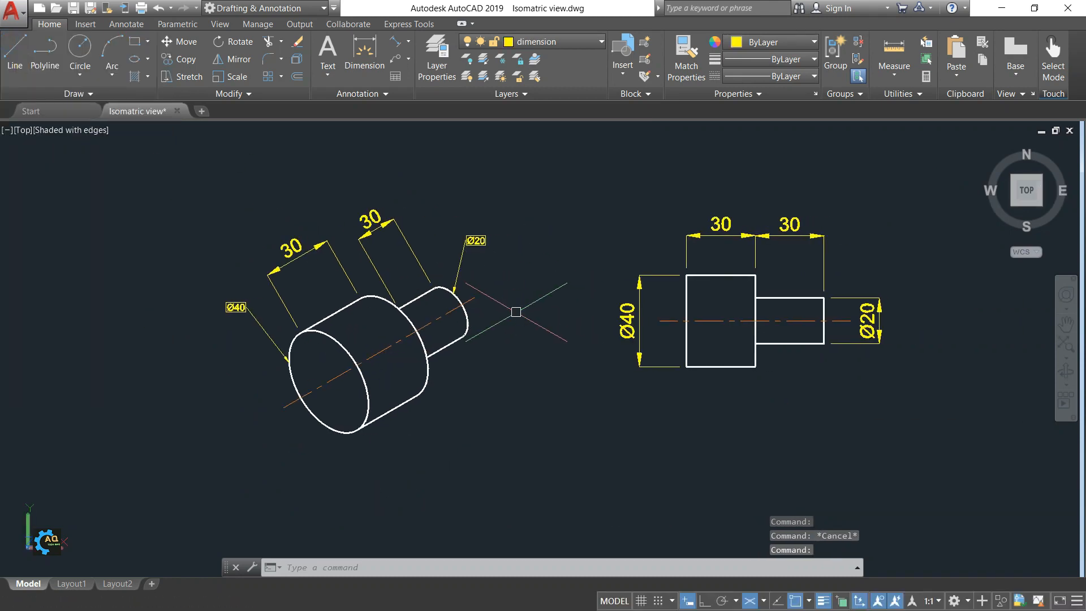
{"action": "type", "text": "m"}
{"action": "key", "text": "Return"}
{"action": "left_click", "coordinate": [522, 191]}
{"action": "left_click", "coordinate": [168, 507]}
{"action": "key", "text": "Return"}
{"action": "left_click", "coordinate": [392, 435]}
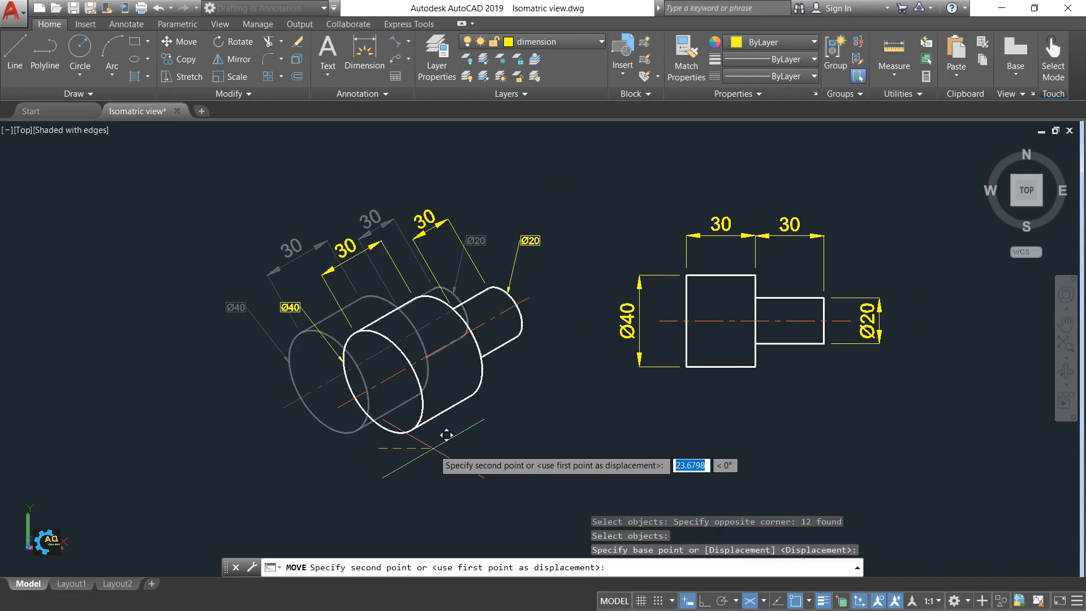
{"action": "left_click", "coordinate": [707, 603]}
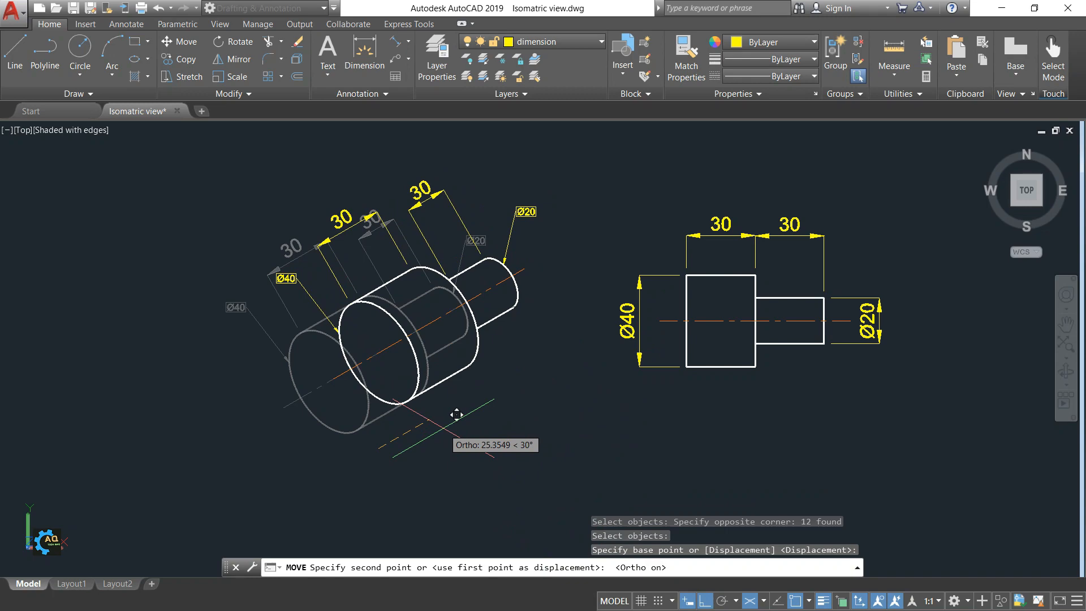
{"action": "left_click", "coordinate": [464, 419]}
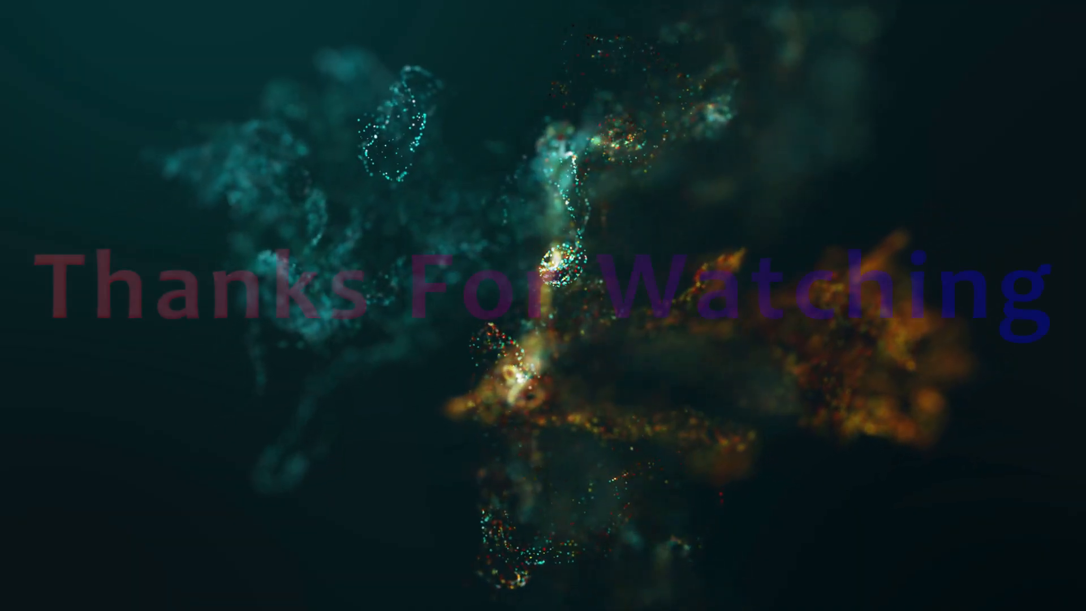